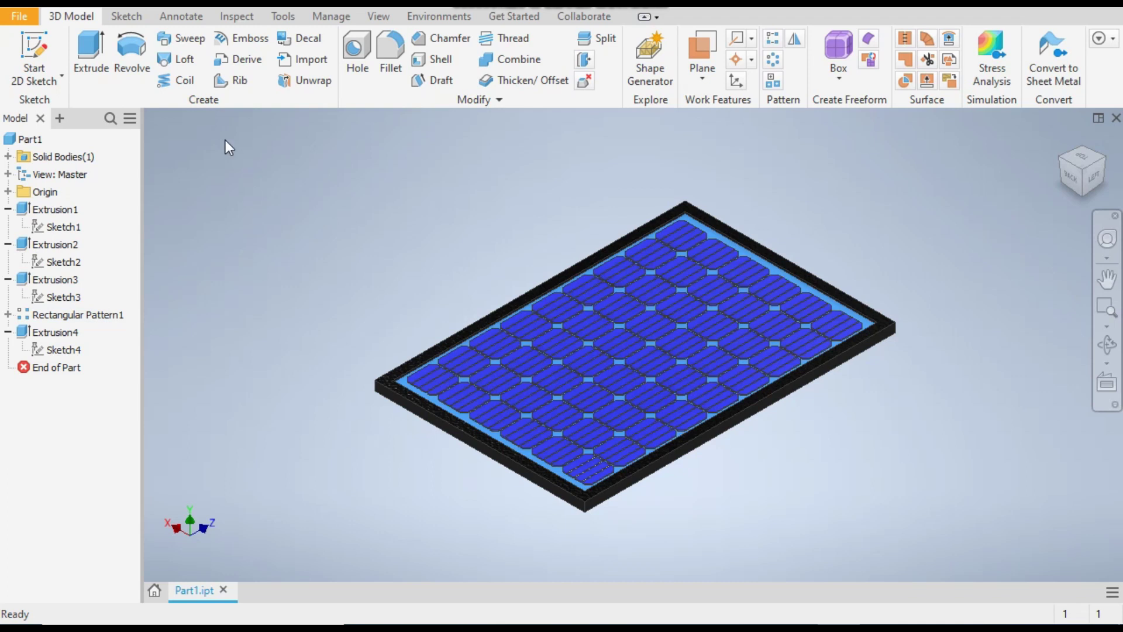
Step: Create a new part from the Standard (mm).ipt template
left_click(23, 15)
left_click(58, 86)
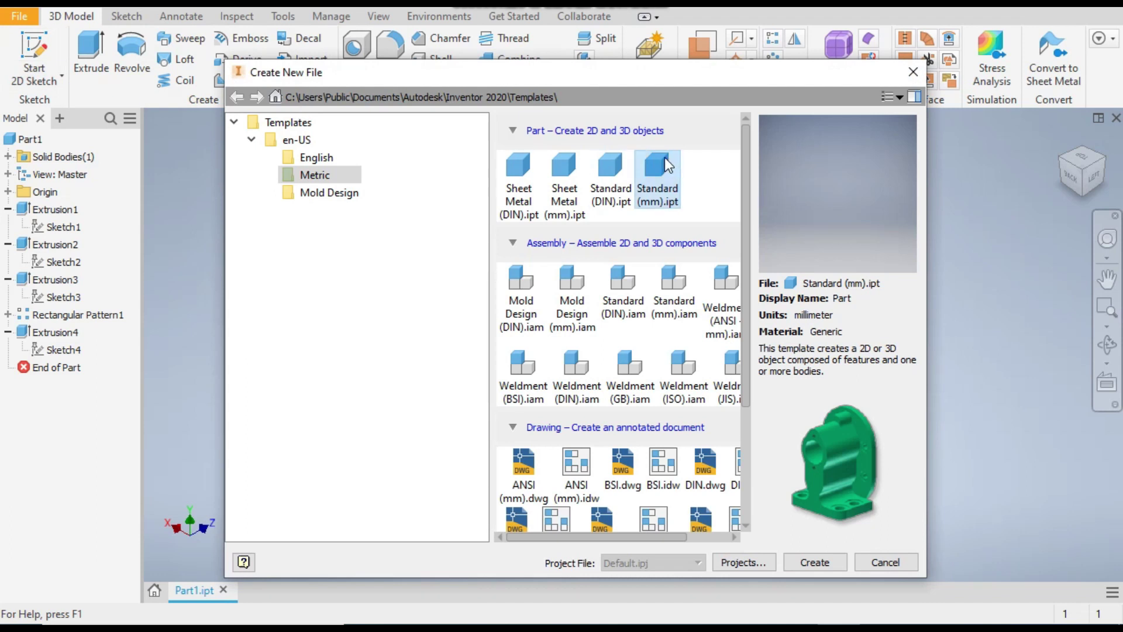
double_click(665, 159)
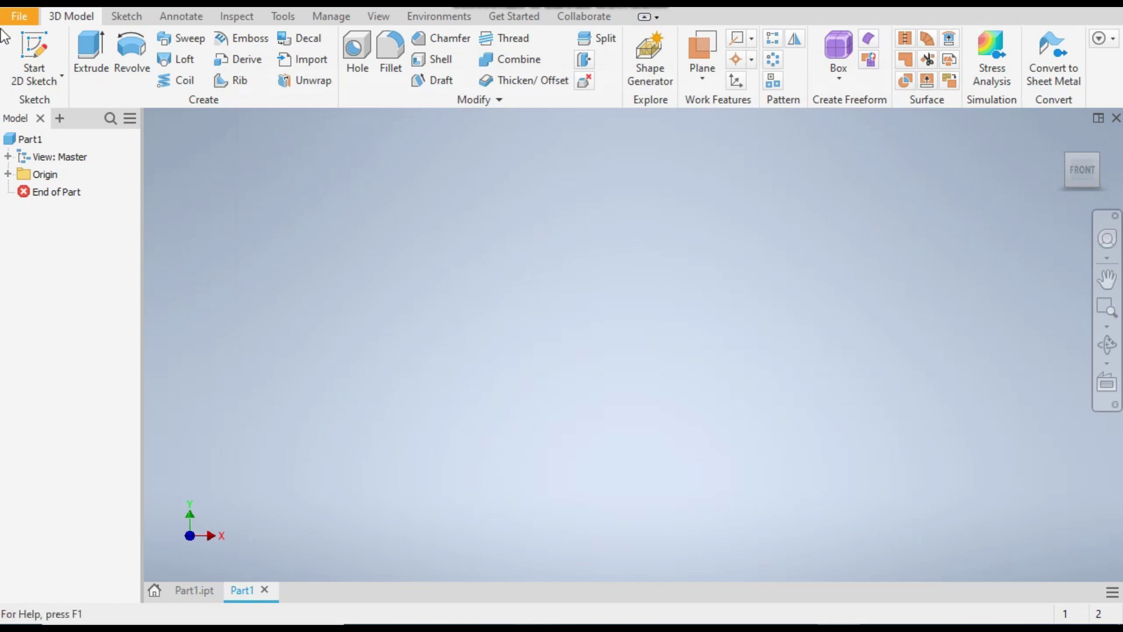
Step: Sketch on the XZ plane and draw a centre-point rectangle about the origin
left_click(47, 55)
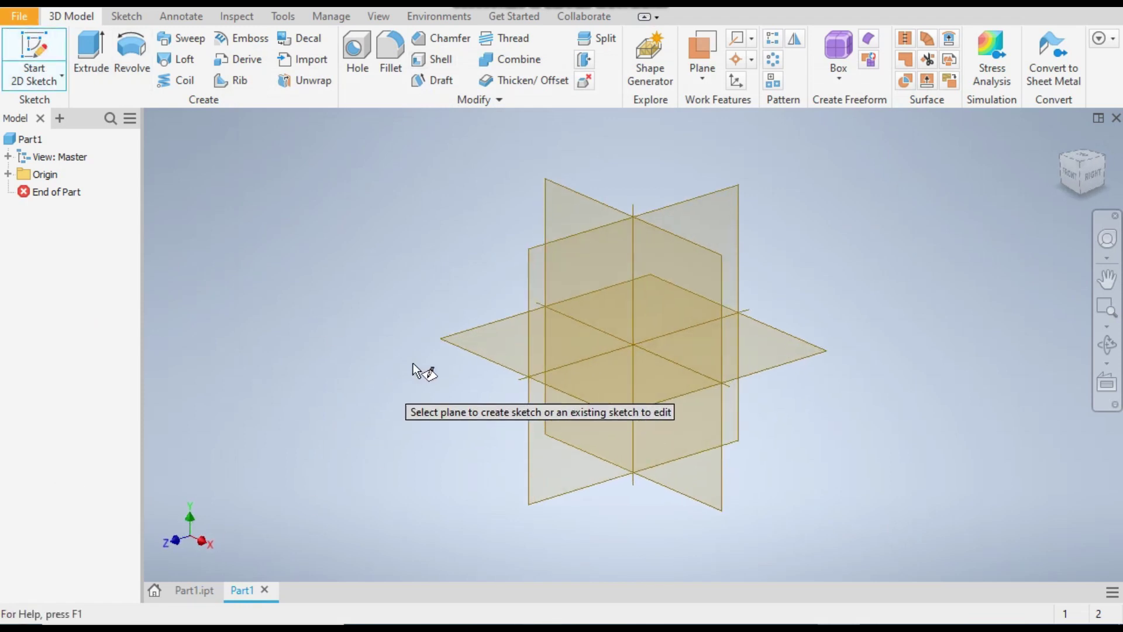
left_click(501, 329)
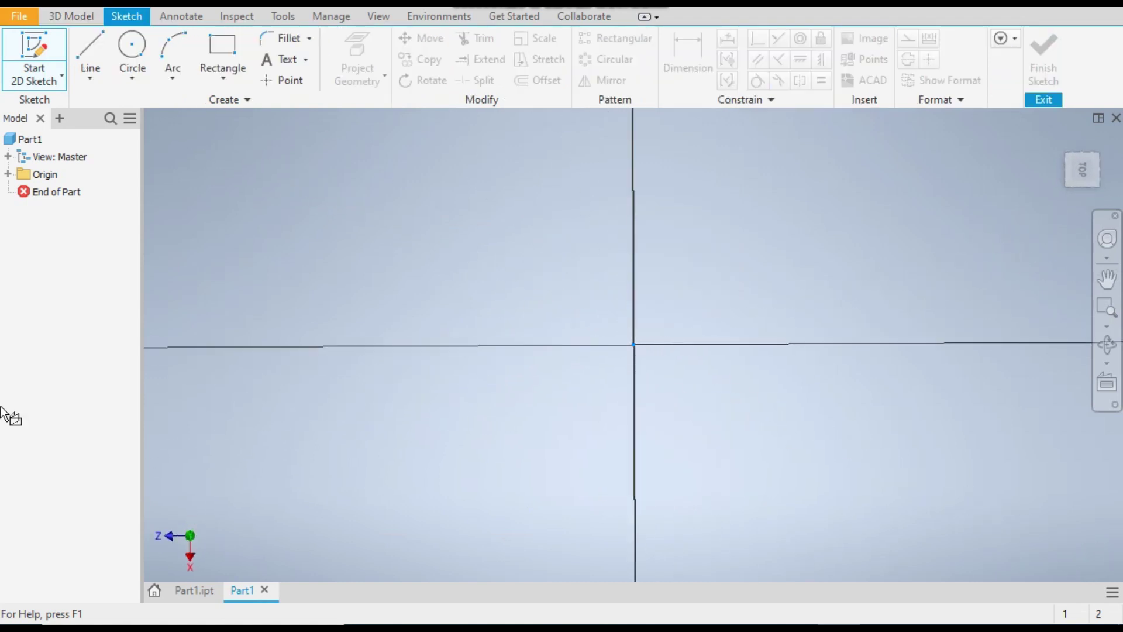
left_click(1108, 142)
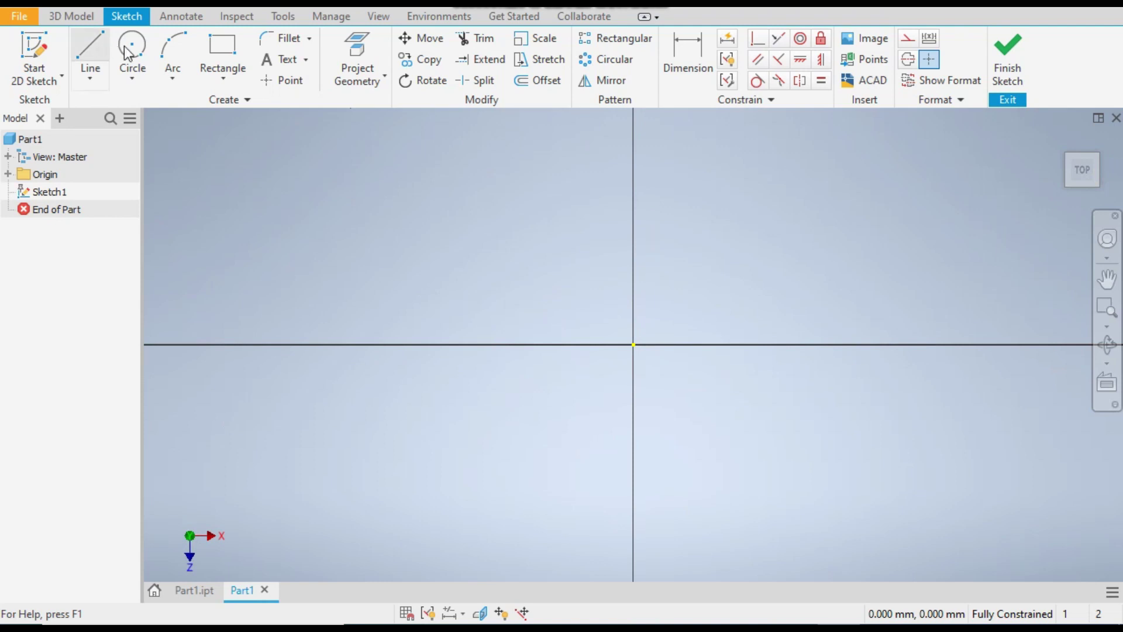
left_click(218, 76)
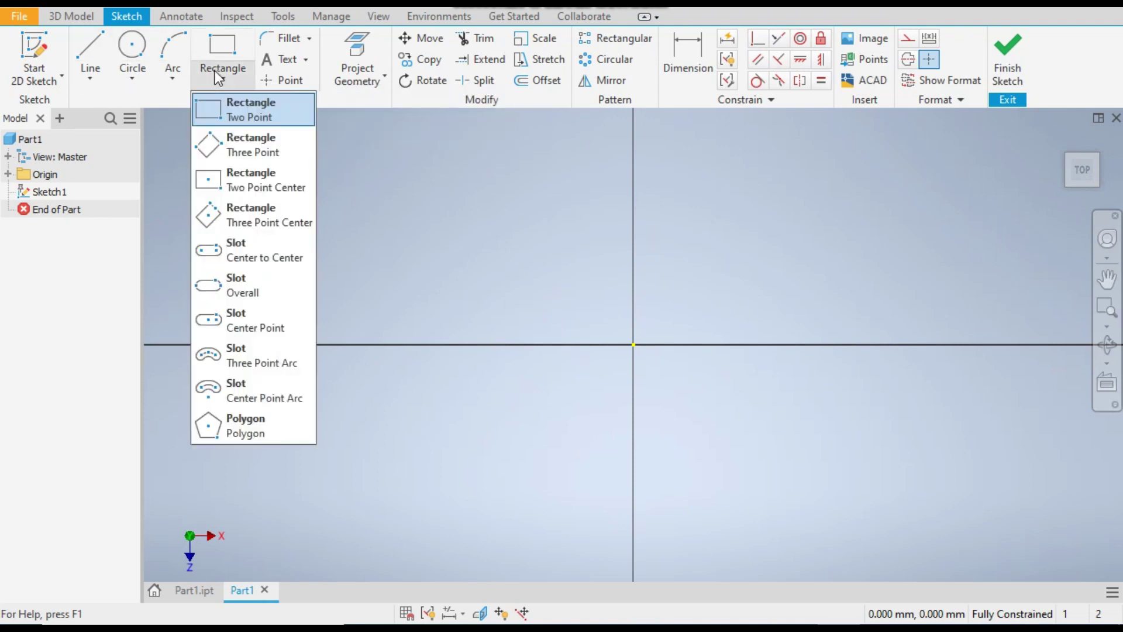
left_click(249, 187)
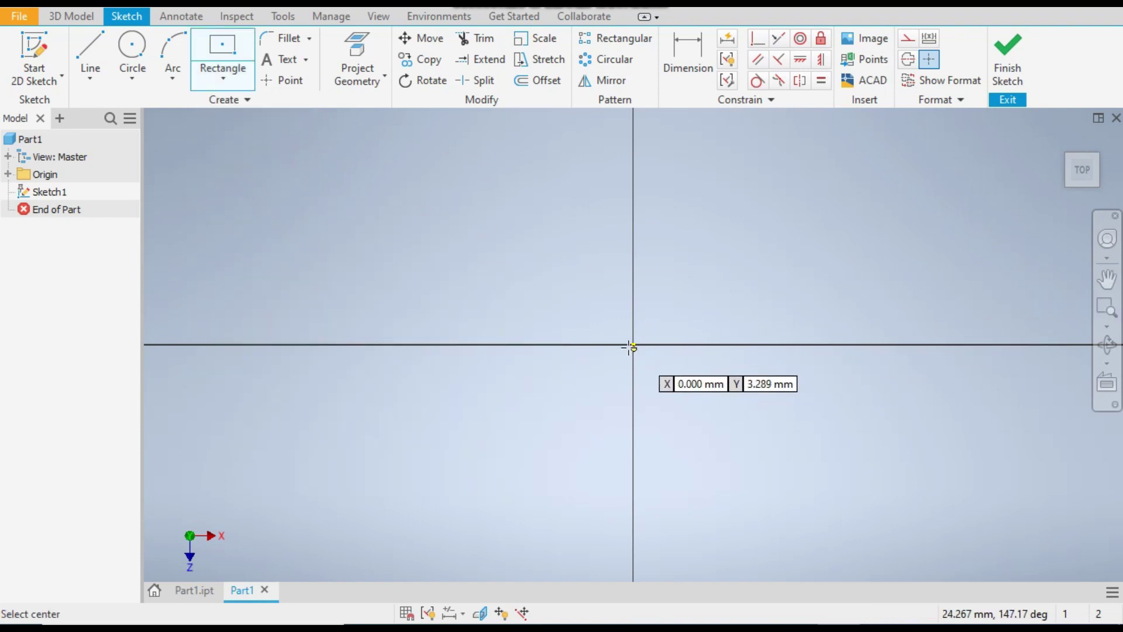
left_click(632, 344)
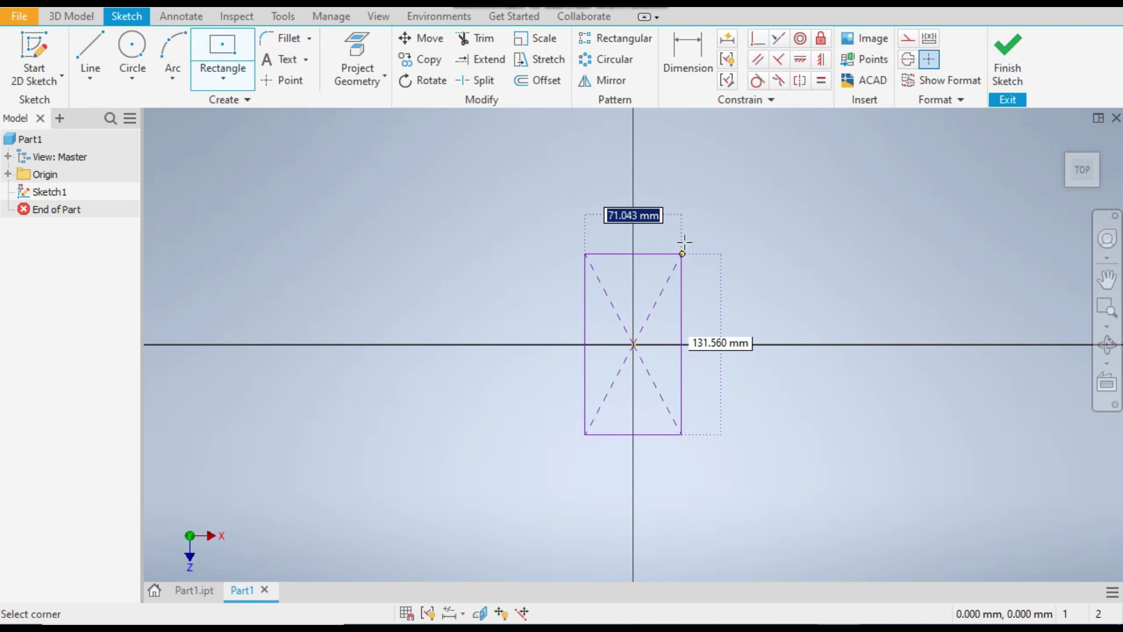
left_click(754, 151)
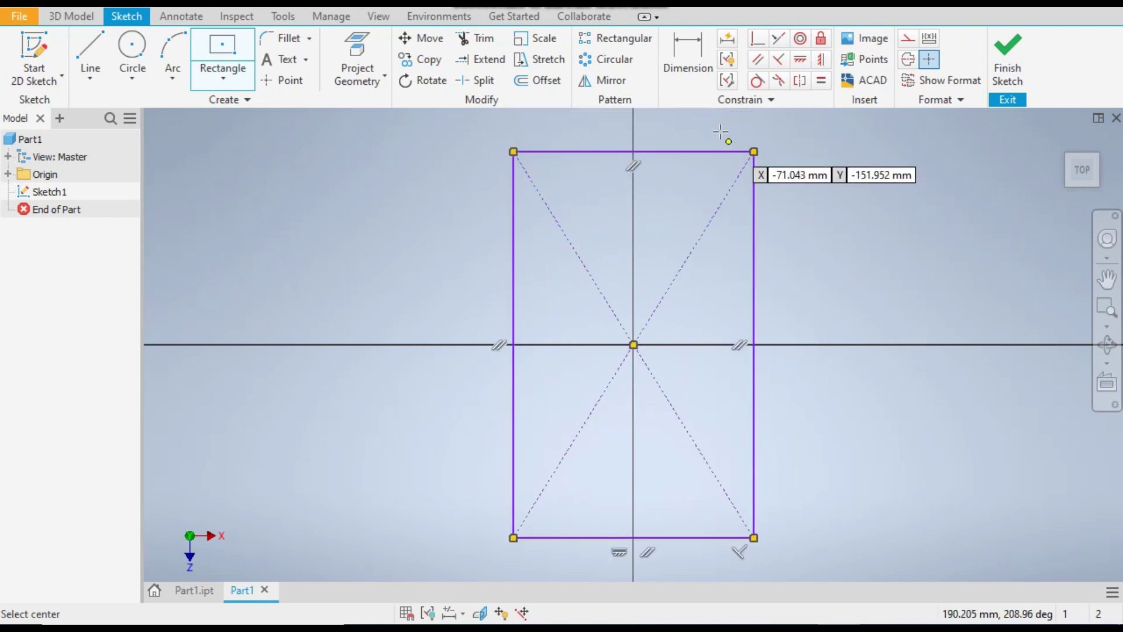
left_click(690, 56)
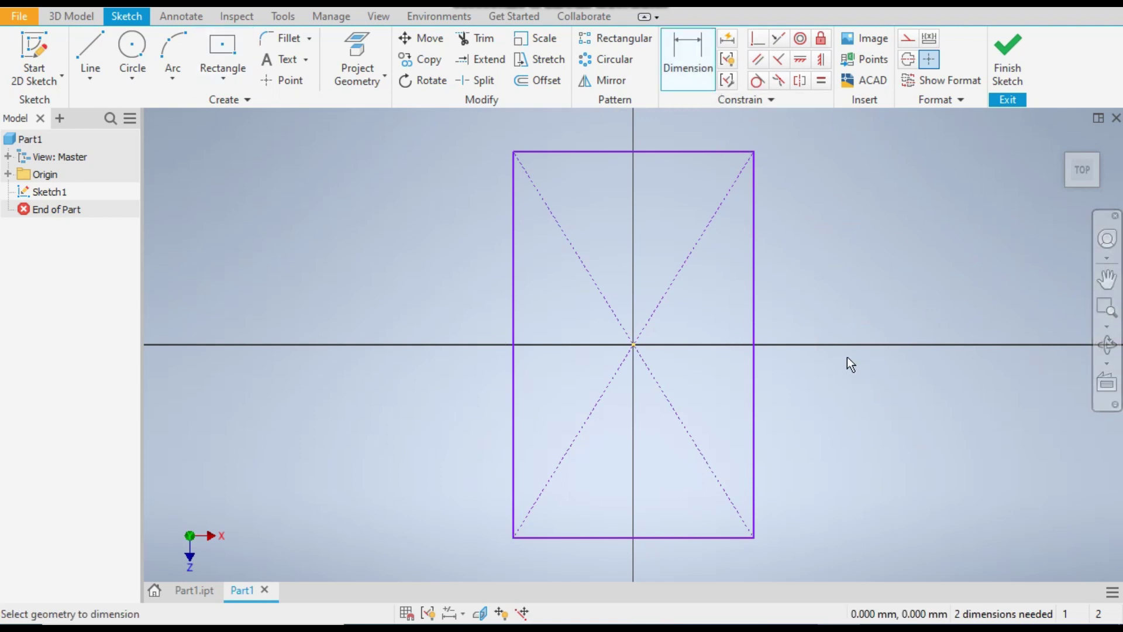
Step: Dimension the rectangle's right edge 1600 and top edge 1050, then finish Sketch1
left_click(755, 326)
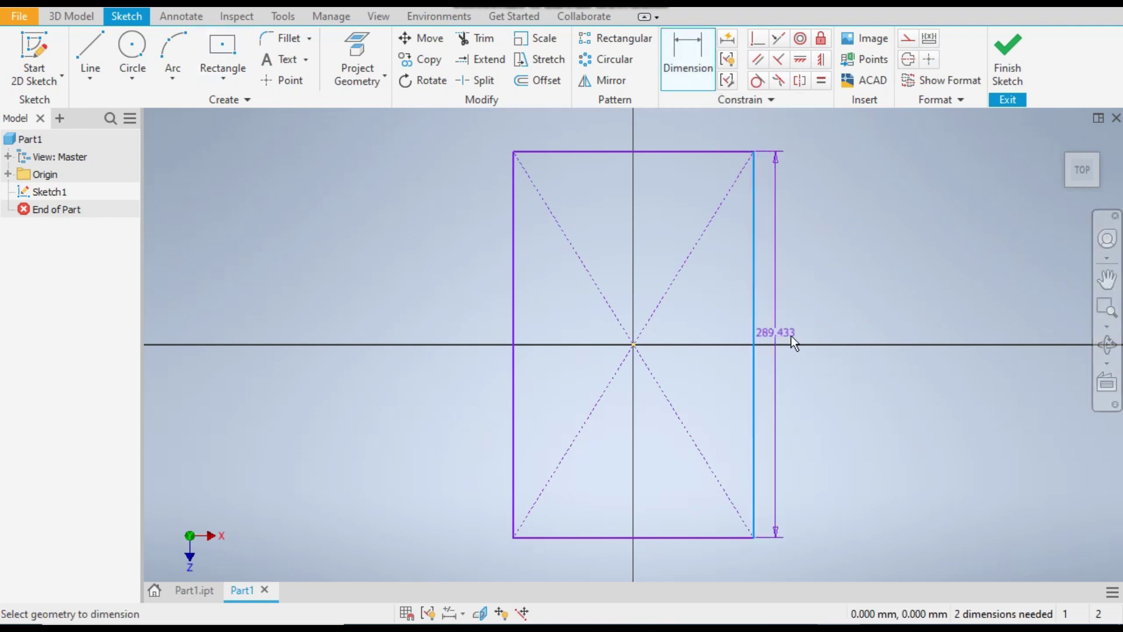
left_click(823, 336)
type("1600")
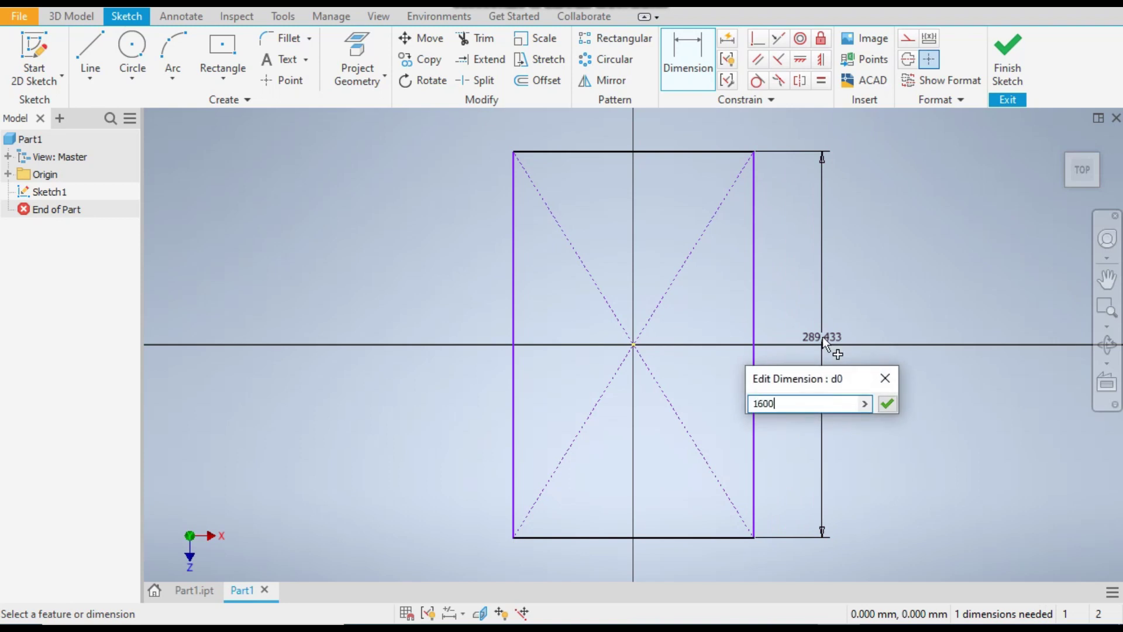
key("Return")
scroll(822, 337, "down", 5)
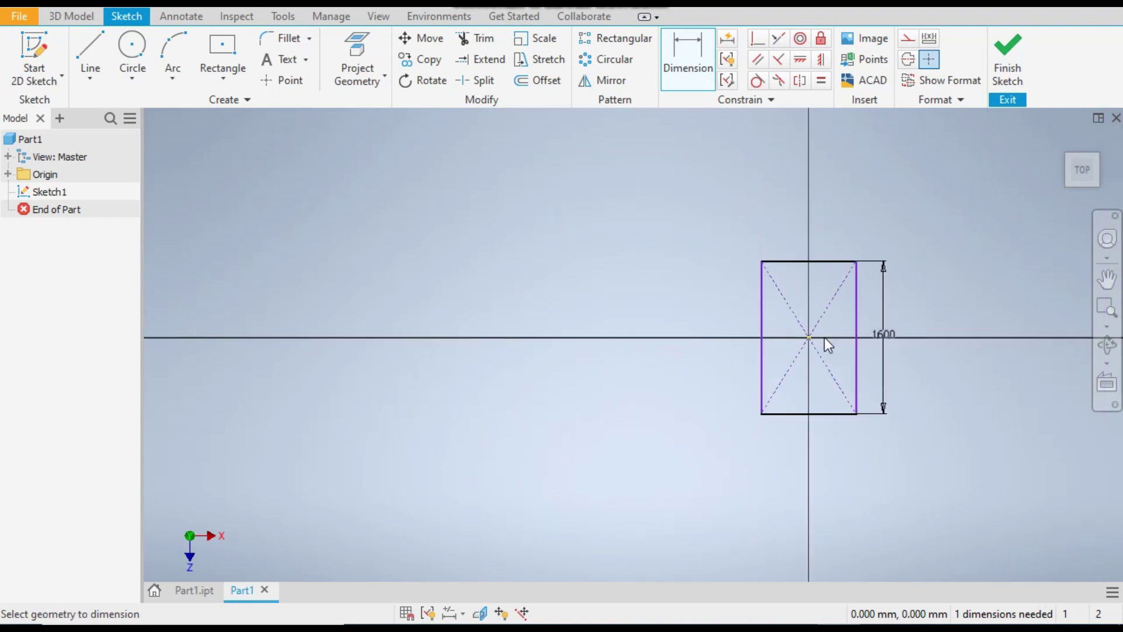
scroll(932, 341, "up", 2)
left_click(780, 198)
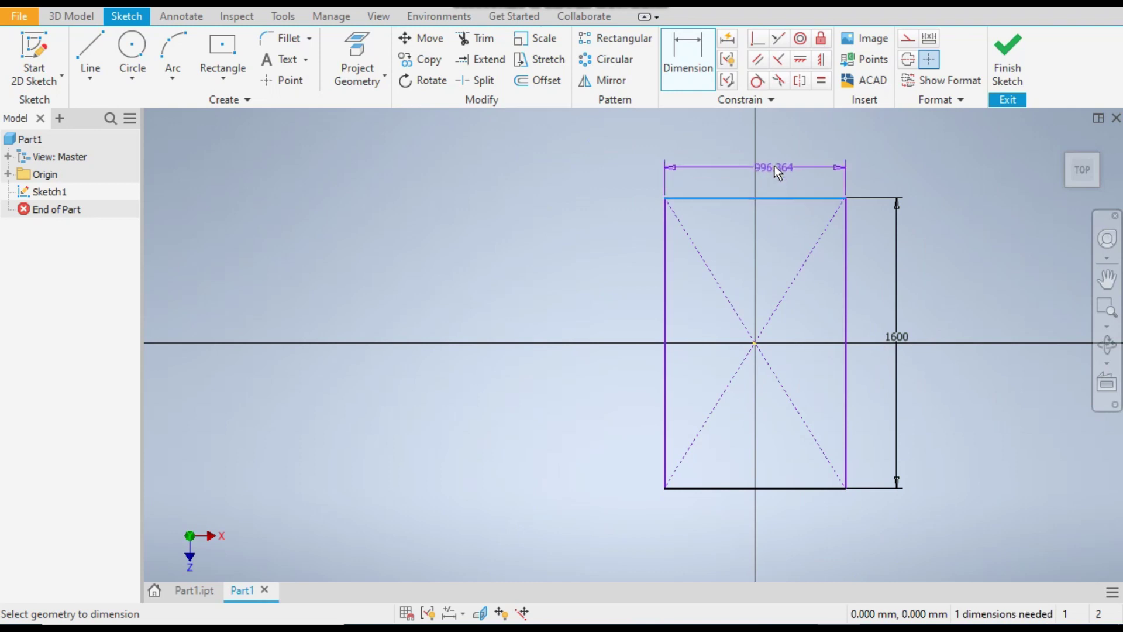
left_click(774, 164)
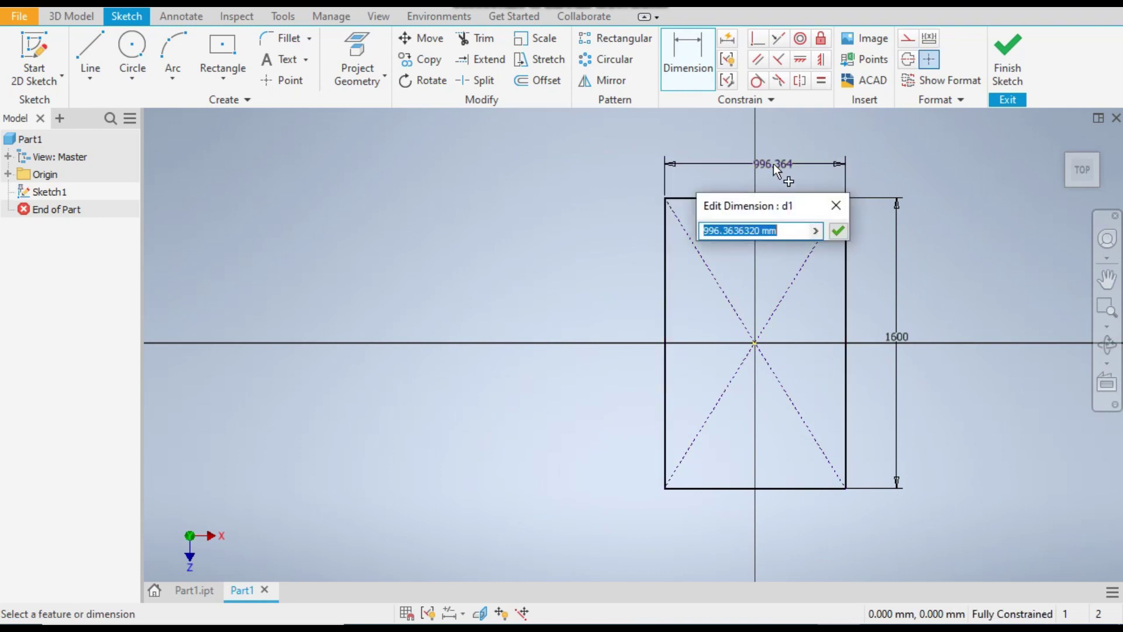
type("1050")
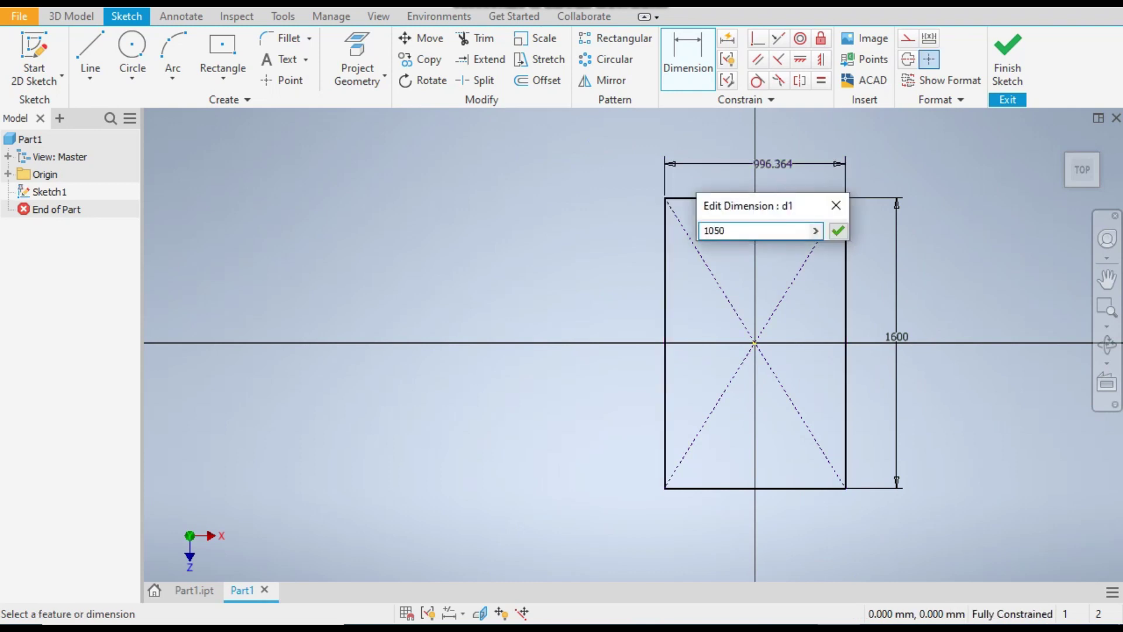
key("Return")
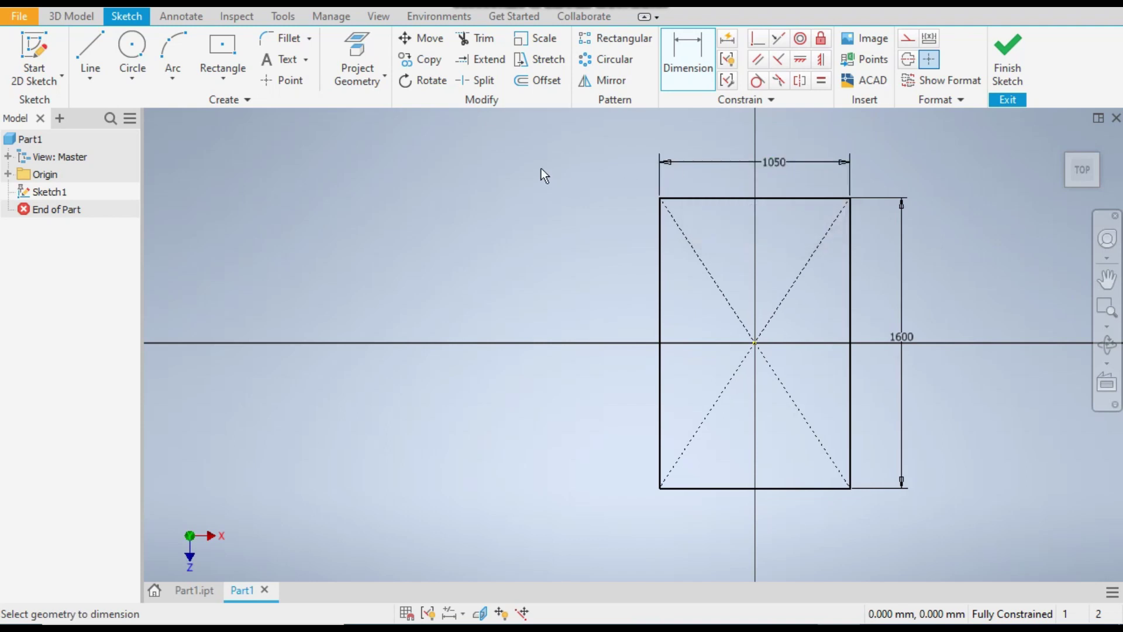
left_click(1013, 67)
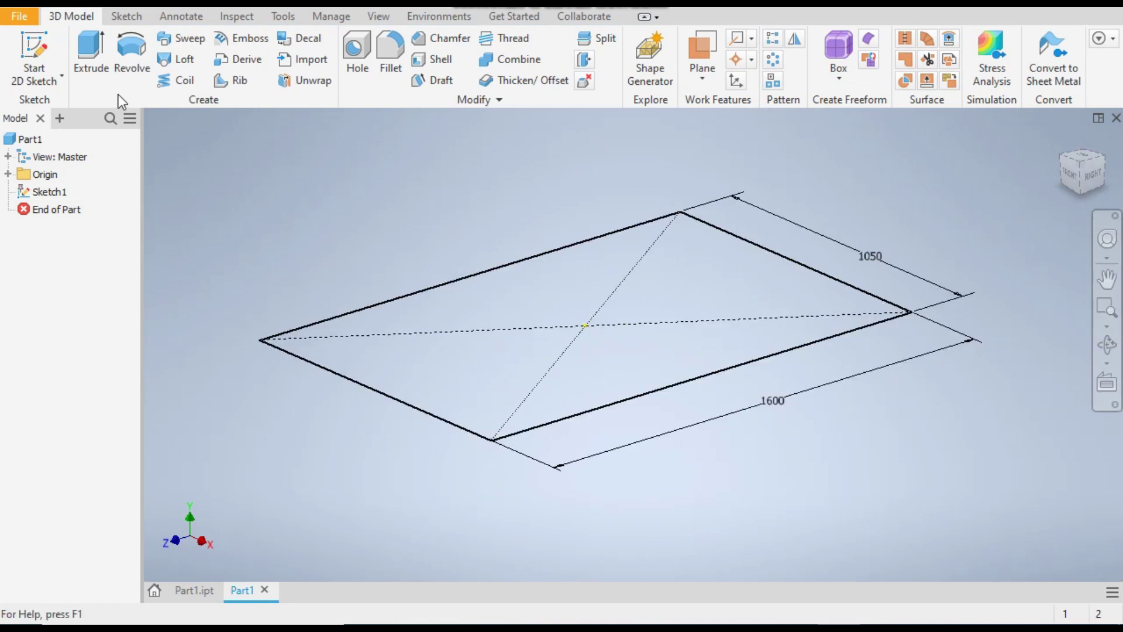
Step: Extrude the 1600 × 1050 rectangle 40 mm into a solid plate
left_click(91, 52)
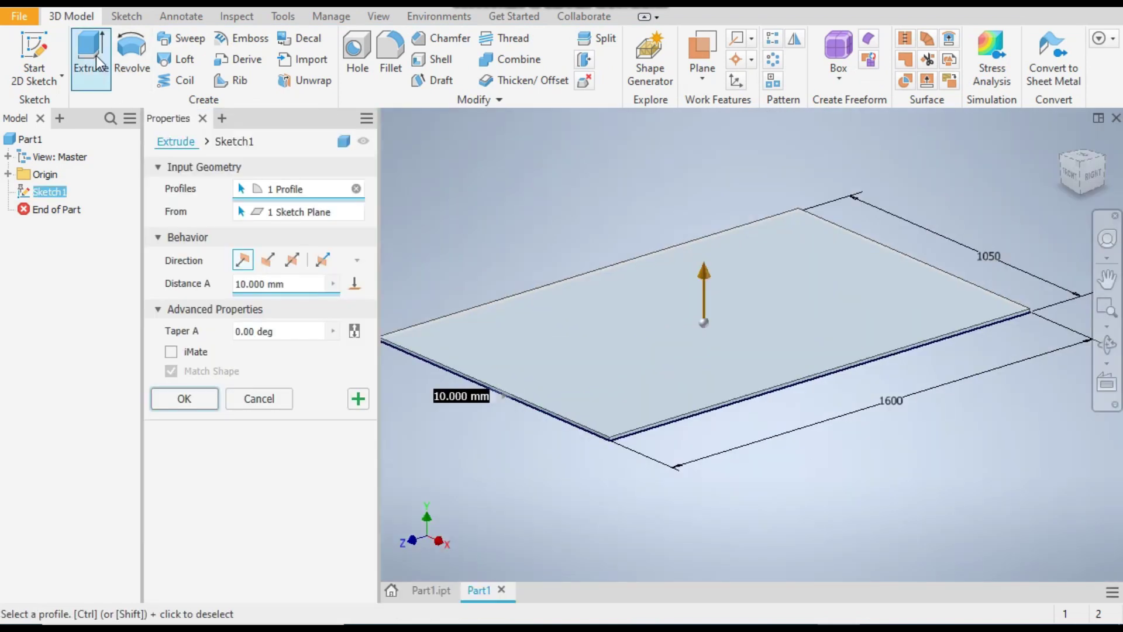
left_click(292, 285)
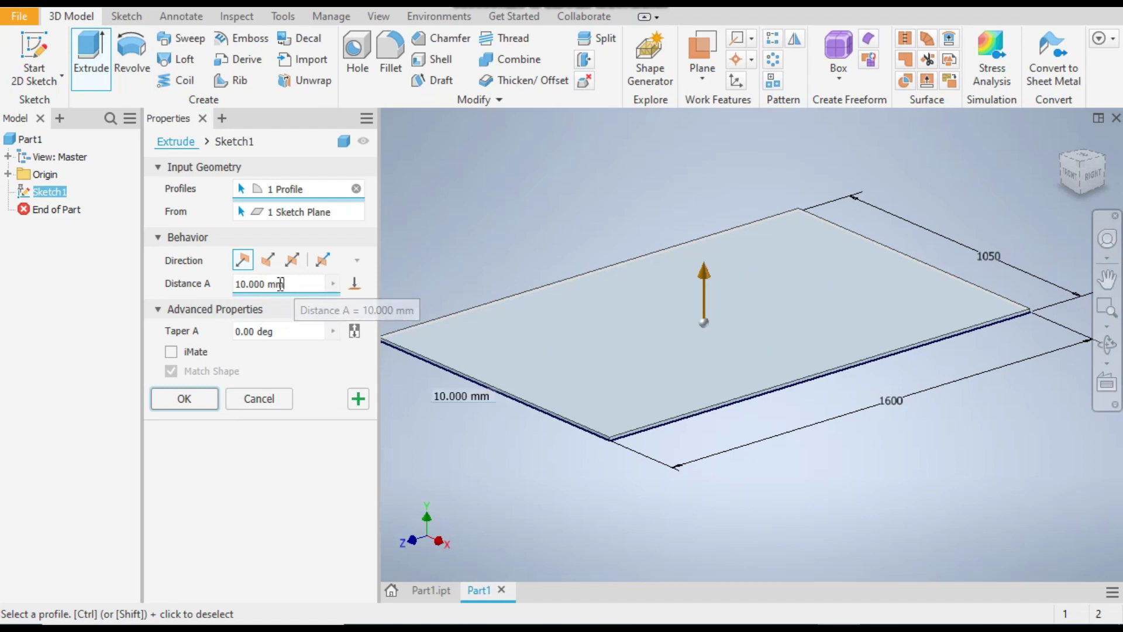
type("40")
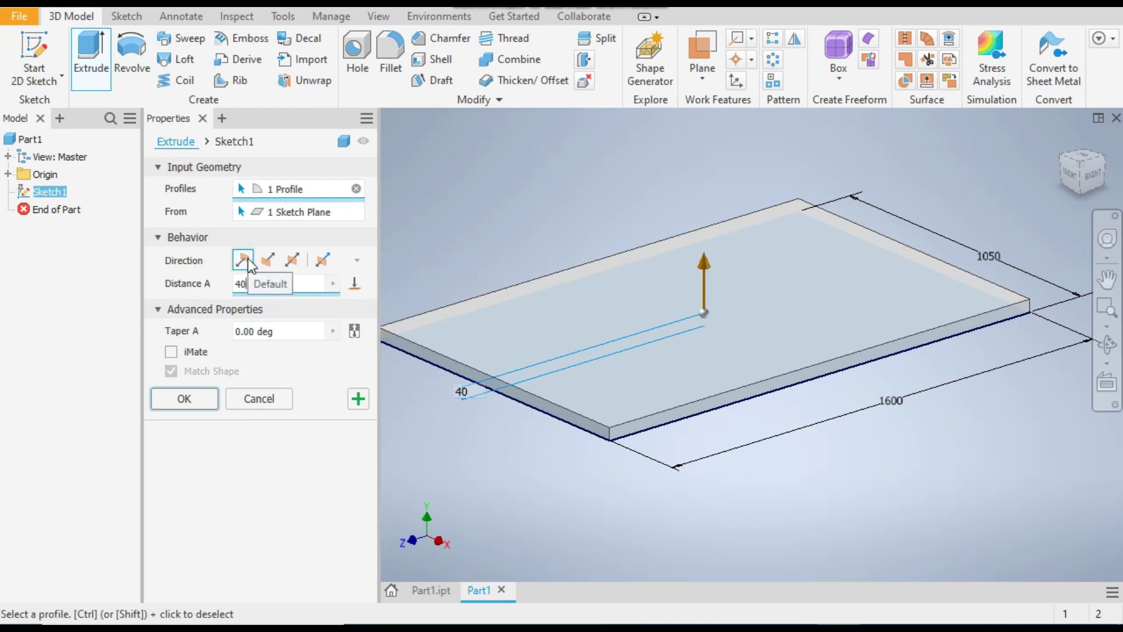
left_click(184, 399)
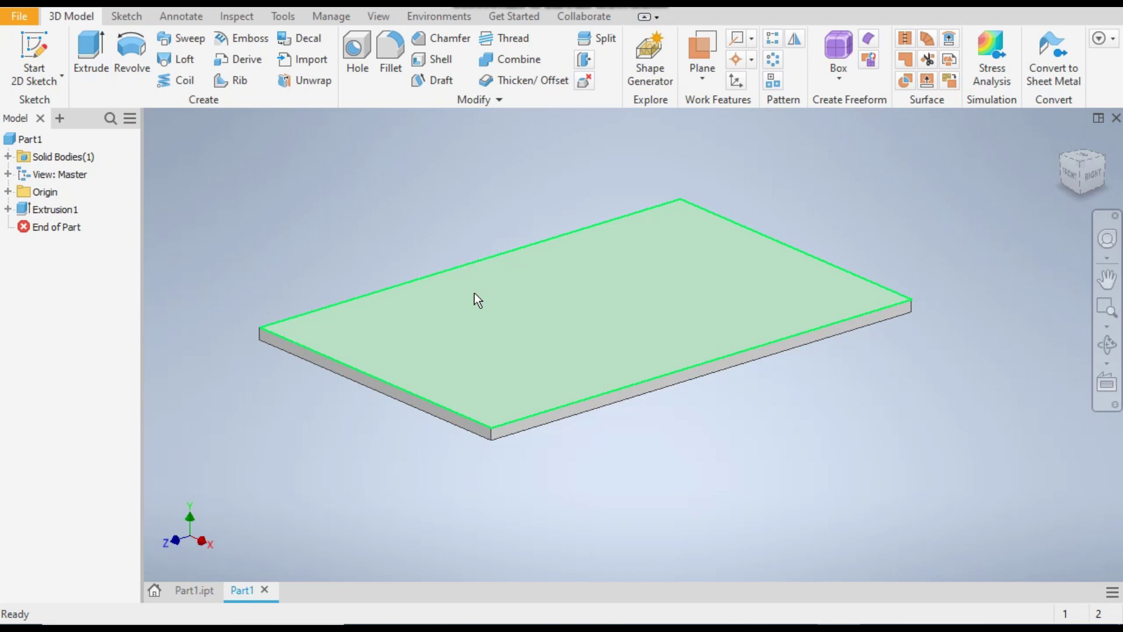
left_click(474, 293)
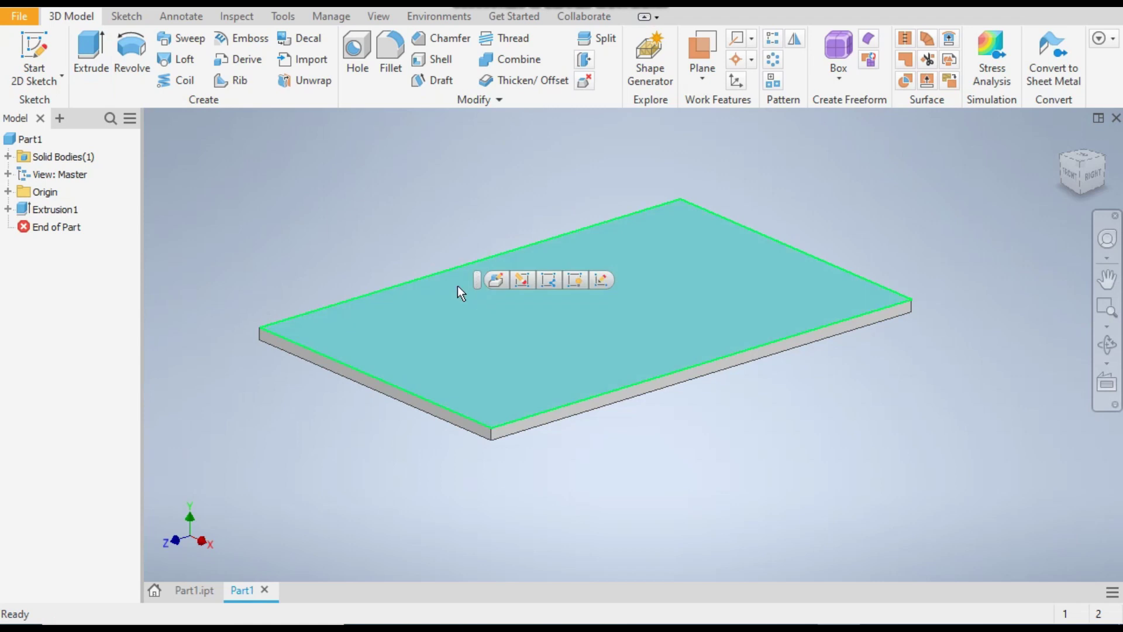
Step: Start a sketch on the plate's top face and draw a two-corner rectangle near its top-left
left_click(29, 63)
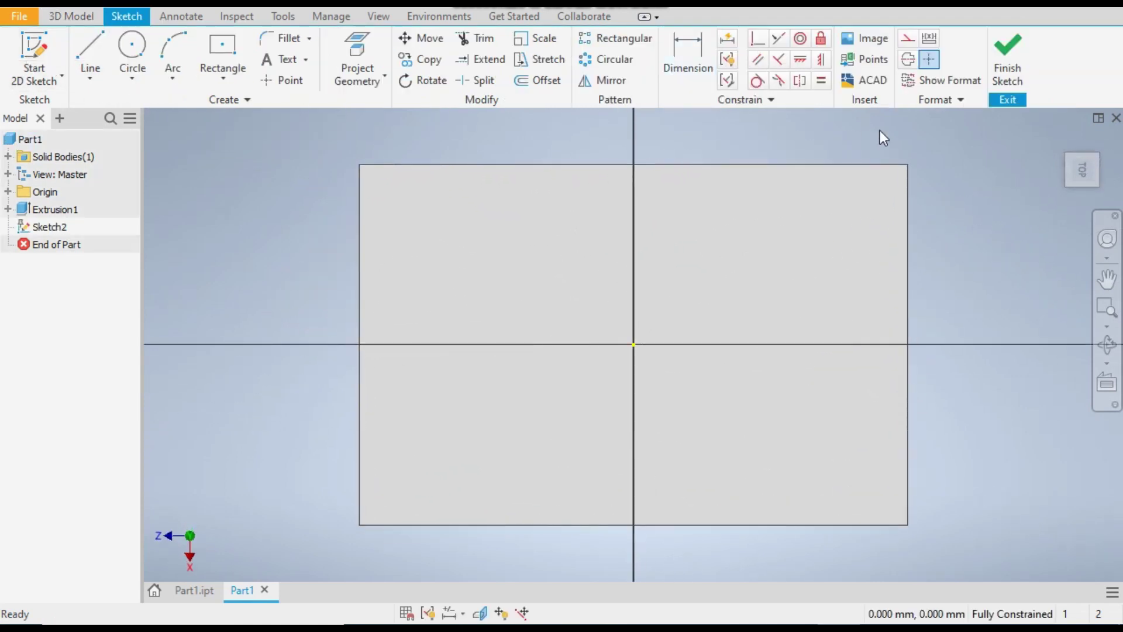
left_click(1116, 147)
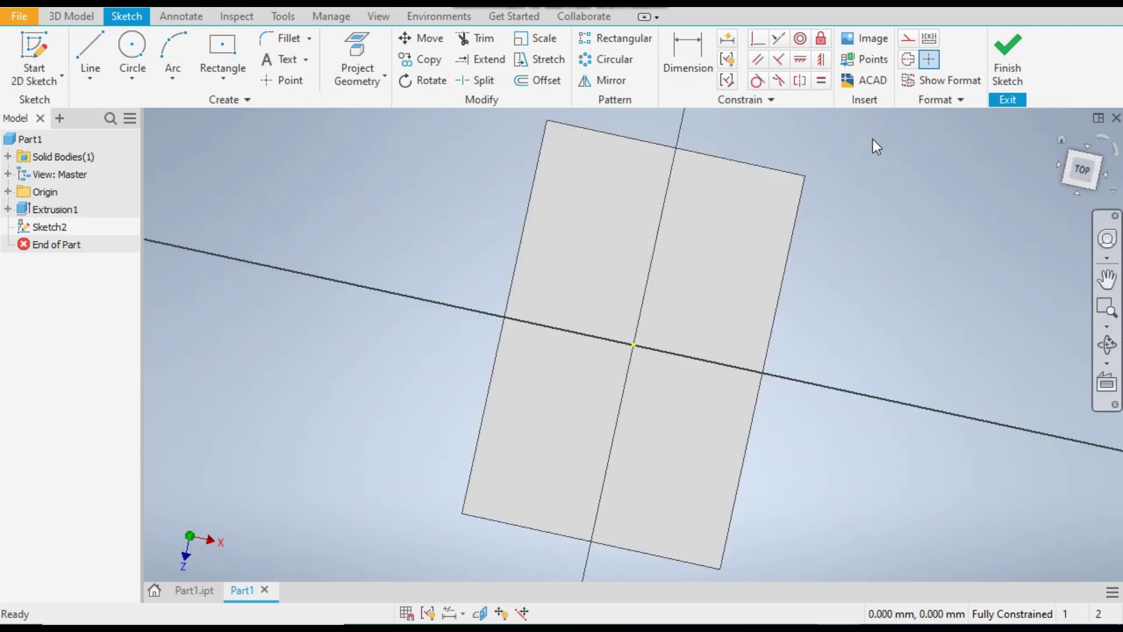
scroll(538, 139, "down", 5)
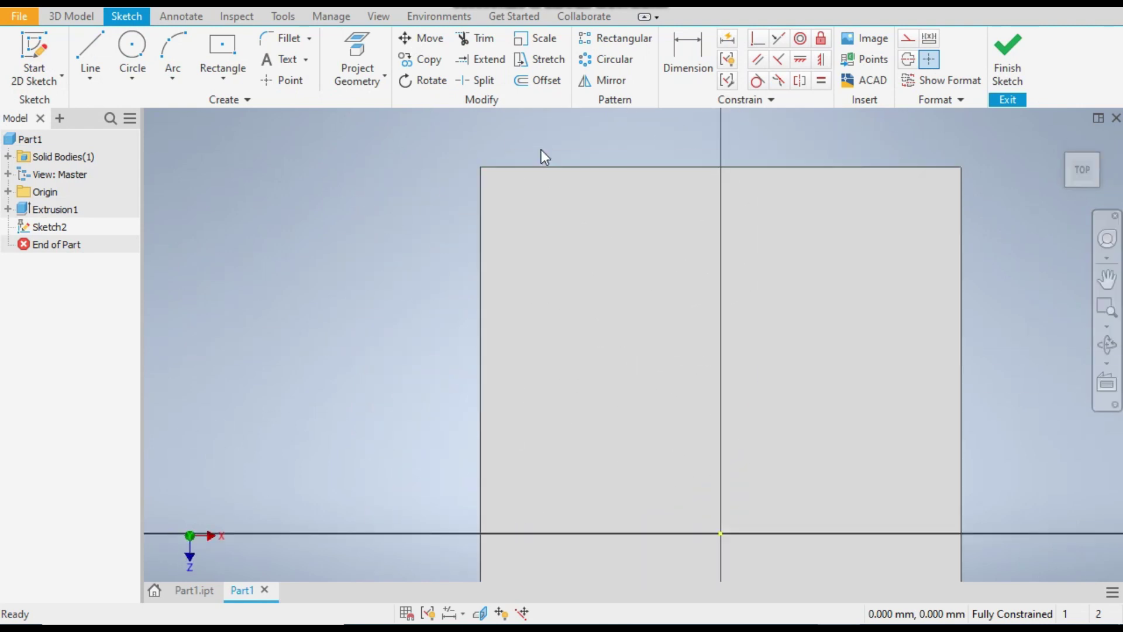
left_click(217, 80)
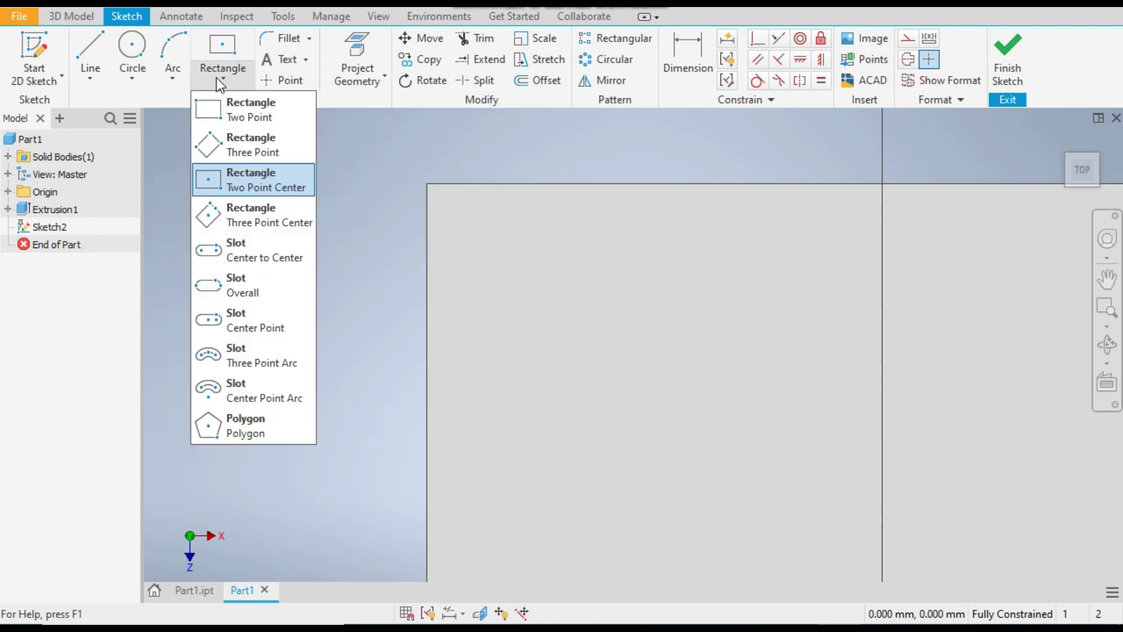
left_click(235, 117)
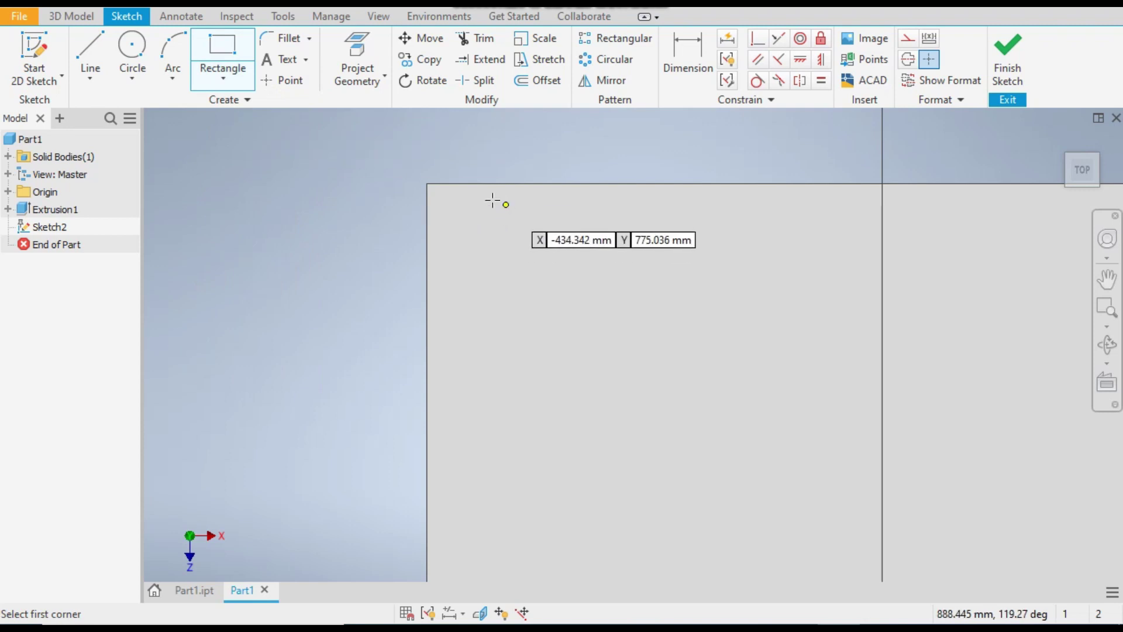
scroll(474, 203, "down", 2)
left_click(435, 199)
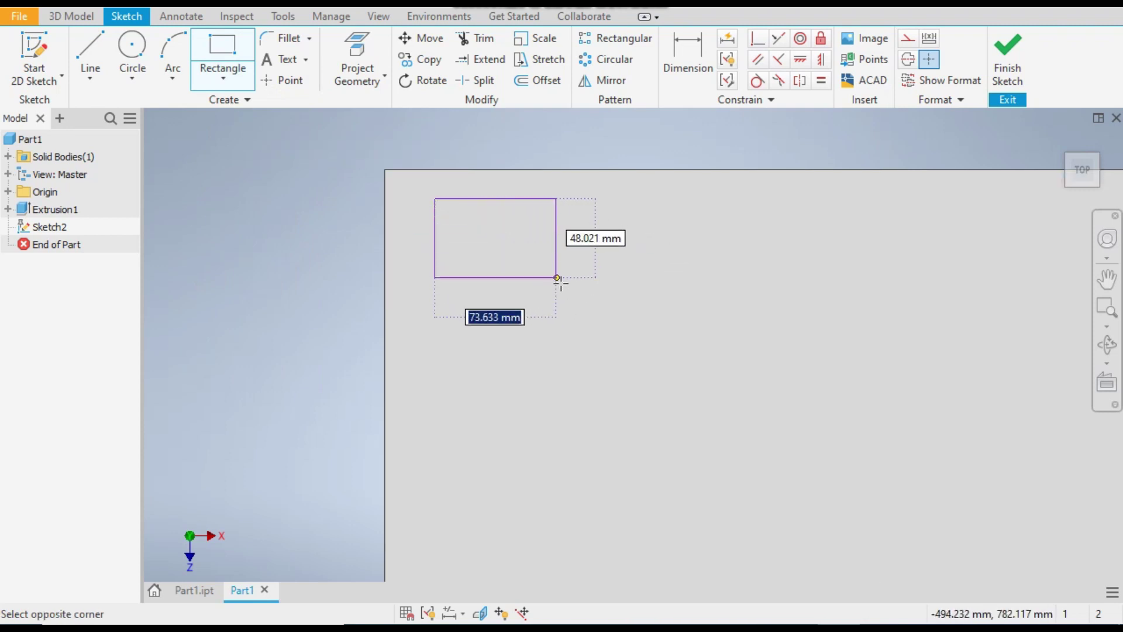
left_click(567, 295)
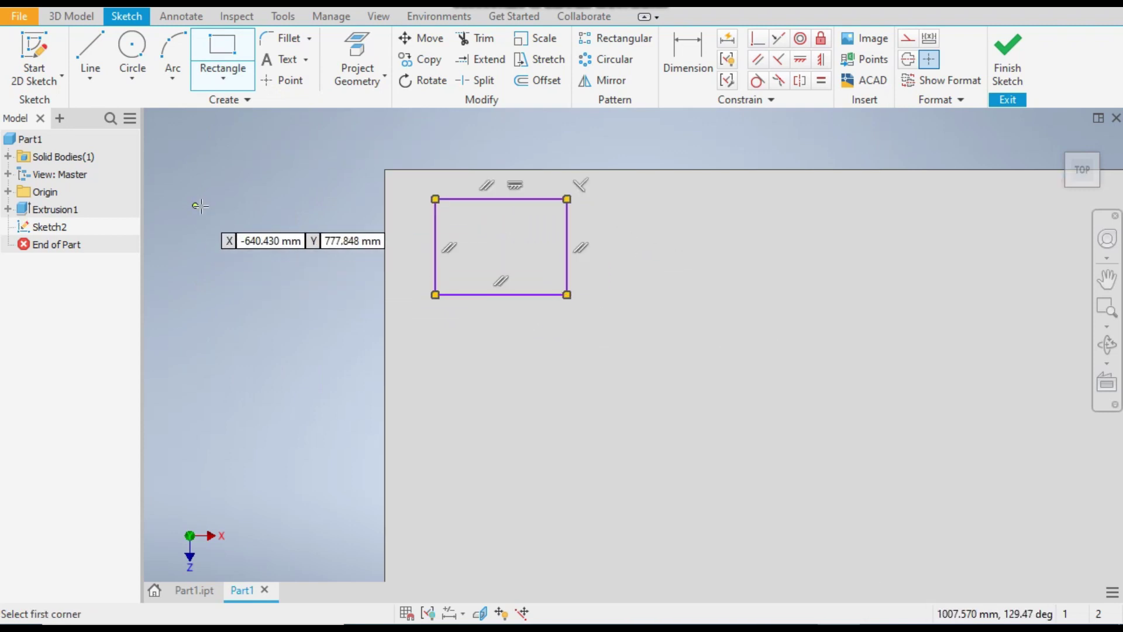
Step: Dimension the rectangle's width and height to make it a 160 by 160 square
left_click(683, 46)
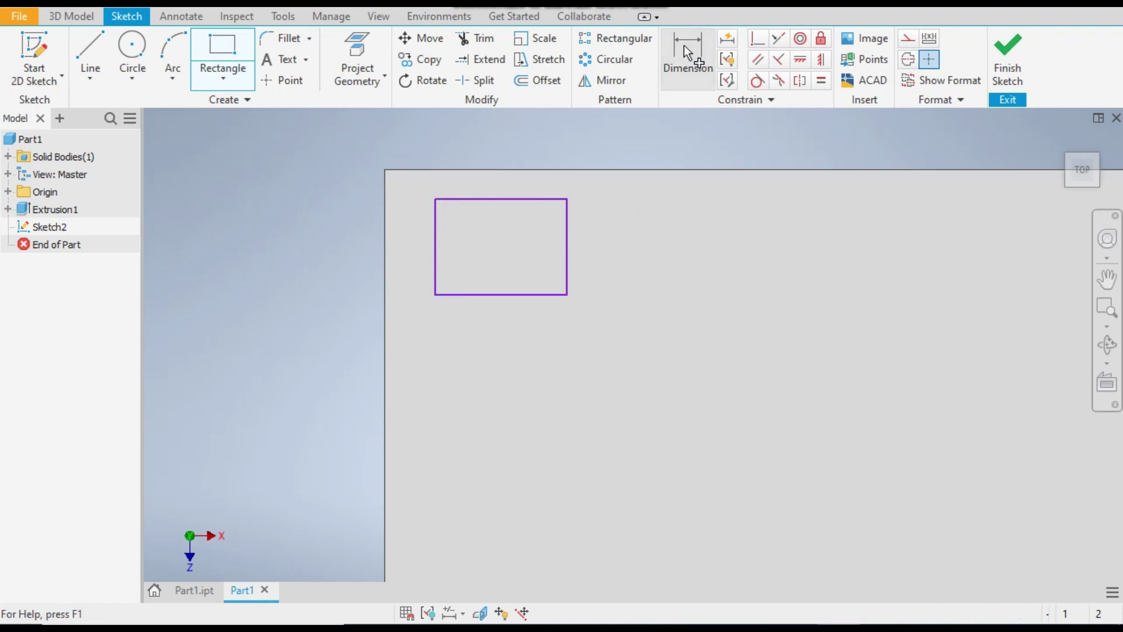
left_click(489, 201)
left_click(494, 136)
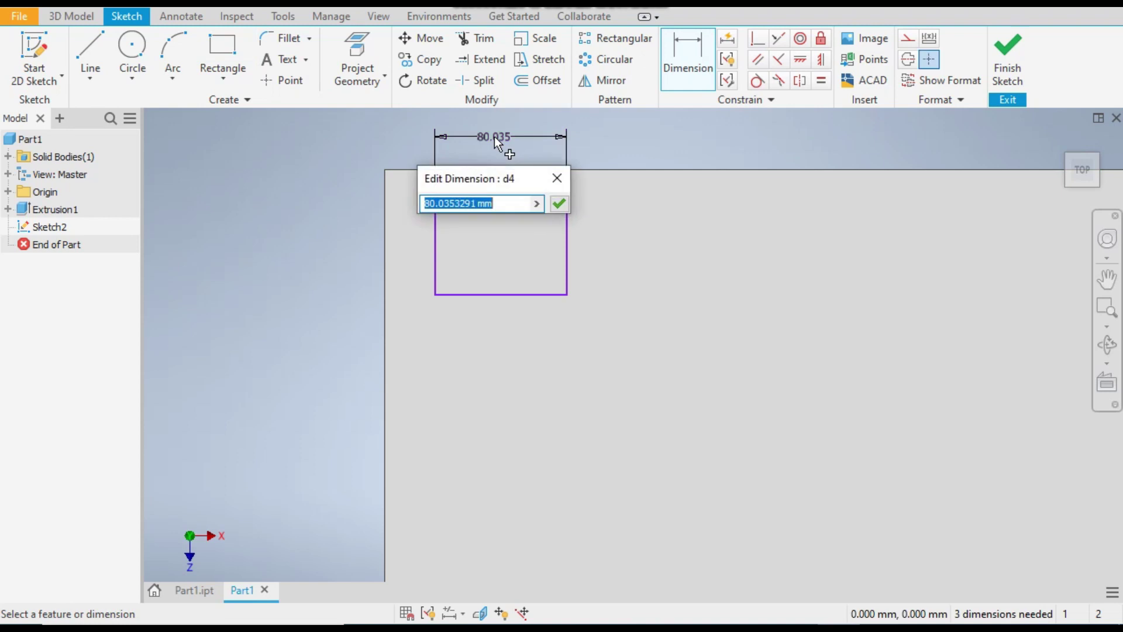
type("80")
key("Return")
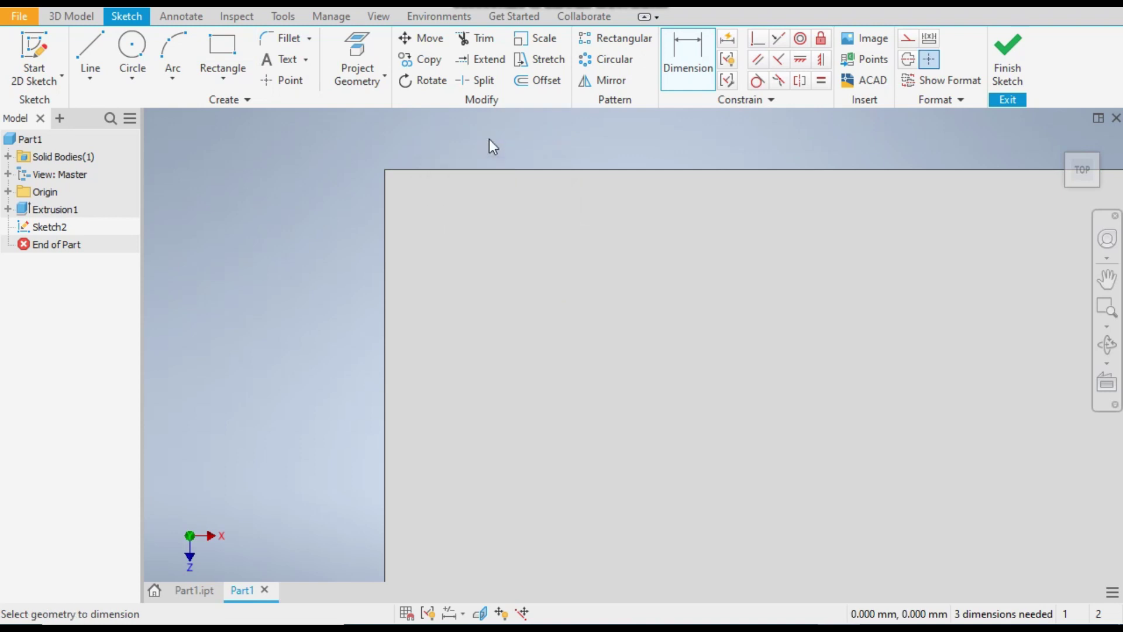
scroll(514, 325, "up", 5)
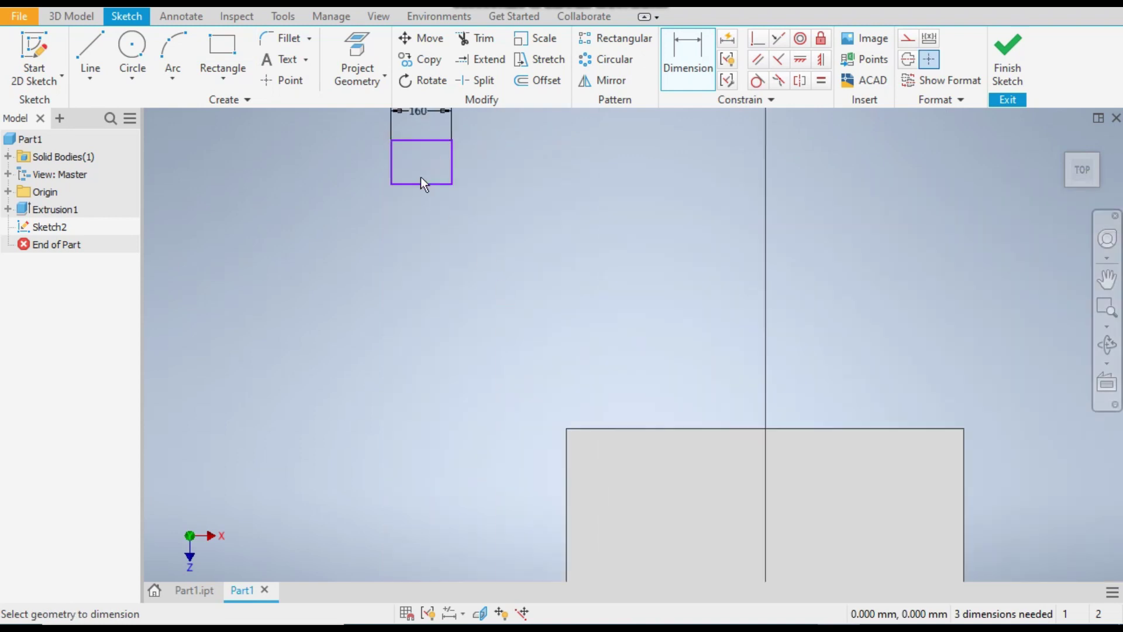
left_click(391, 171)
left_click(362, 166)
type("160")
key("Return")
left_click(448, 176)
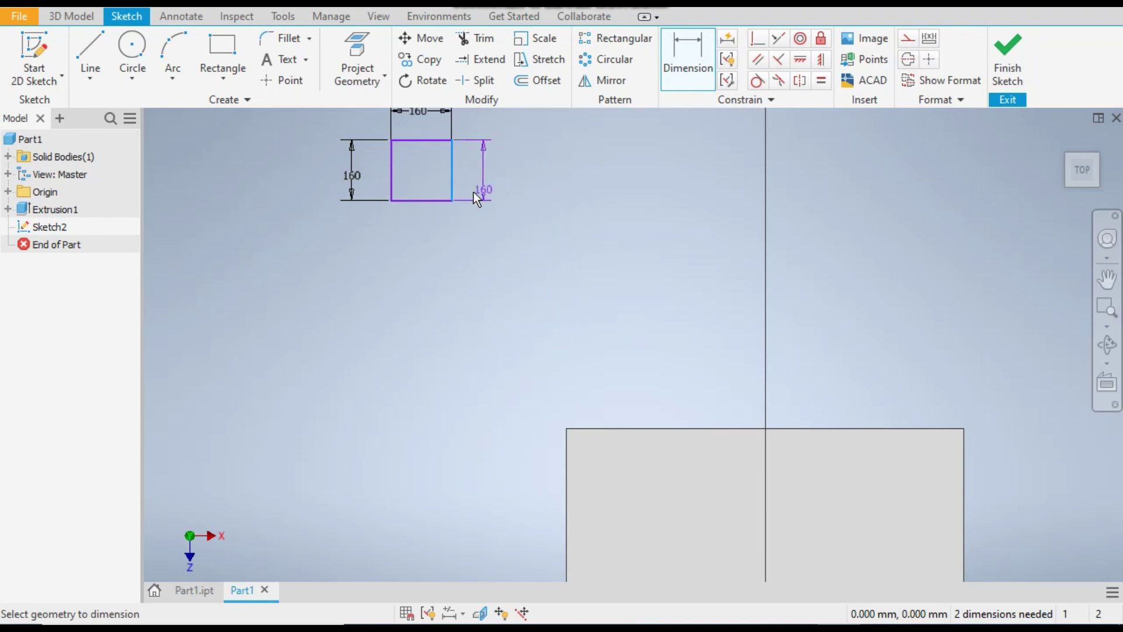
left_click(468, 187)
key("Escape")
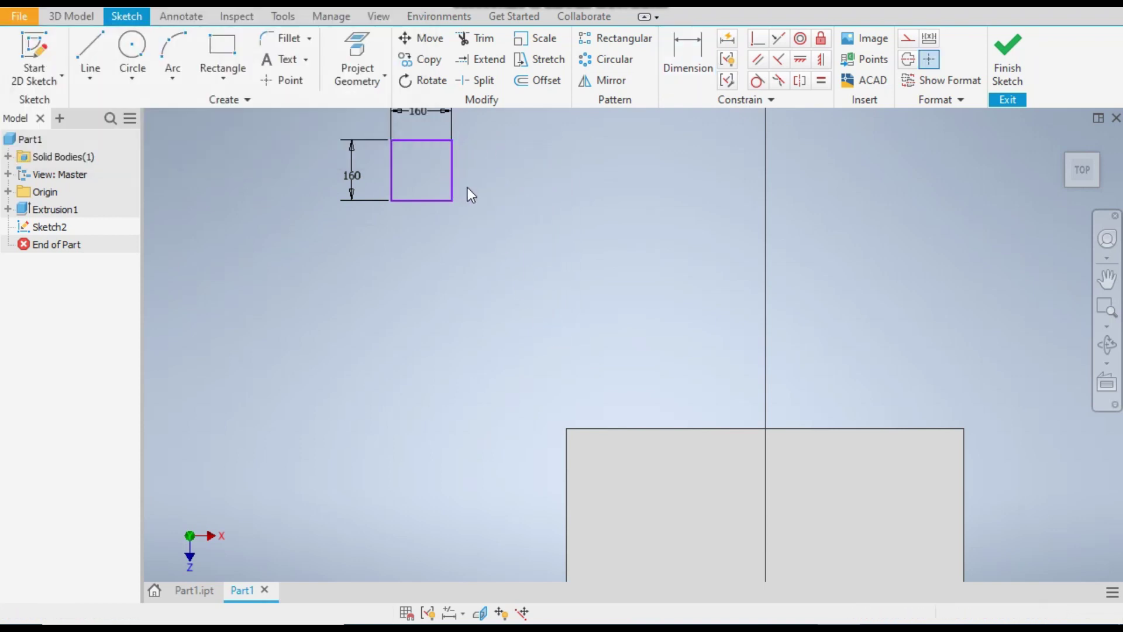
Step: Move the square onto the plate and place it 40 from the top edge, 20 from the left
mouse_move(430, 201)
left_mouse_down()
mouse_move(532, 309)
mouse_move(630, 475)
mouse_move(456, 449)
mouse_move(599, 489)
mouse_move(666, 522)
mouse_move(635, 473)
mouse_move(632, 515)
left_mouse_up()
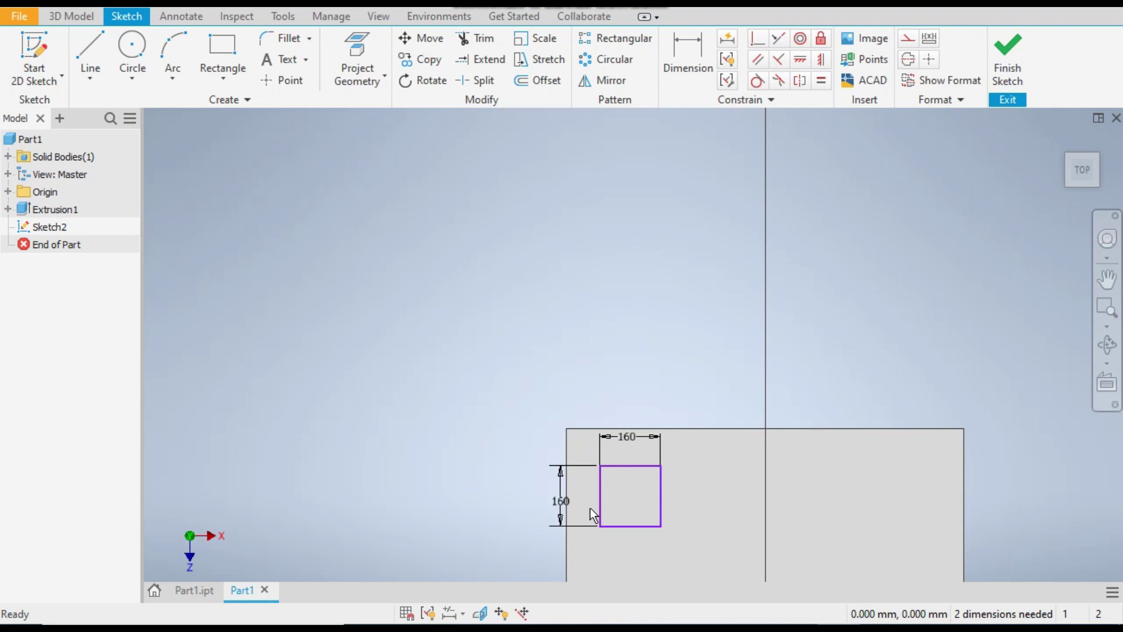
scroll(640, 489, "down", 4)
middle_click_drag(640, 485, 627, 434)
left_click(690, 64)
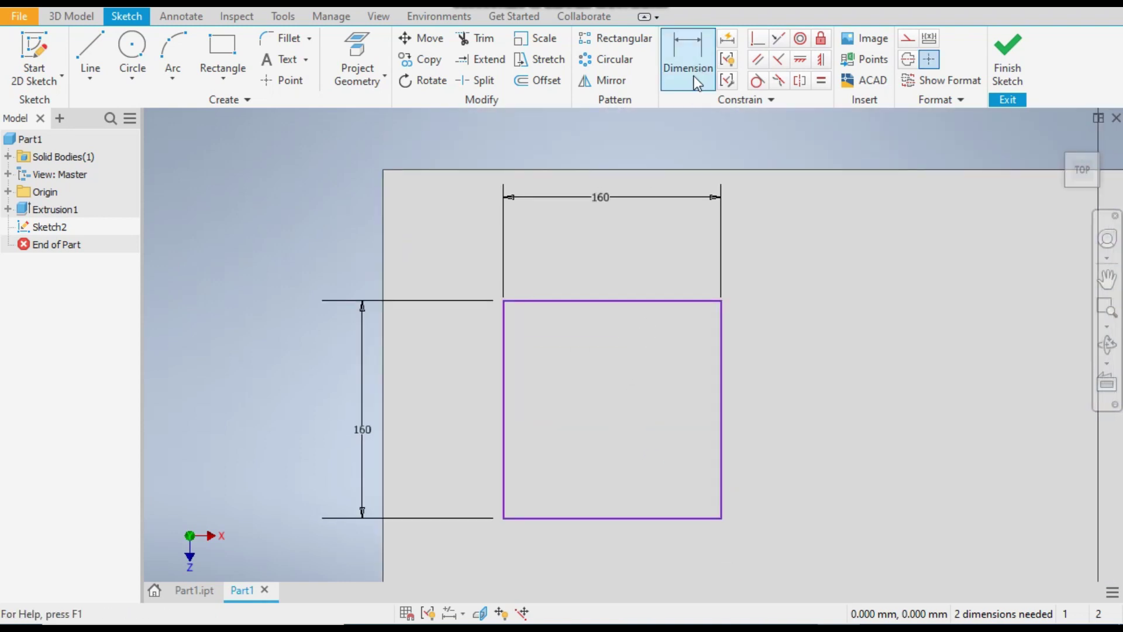
left_click(627, 169)
left_click(652, 301)
left_click(645, 263)
type("40")
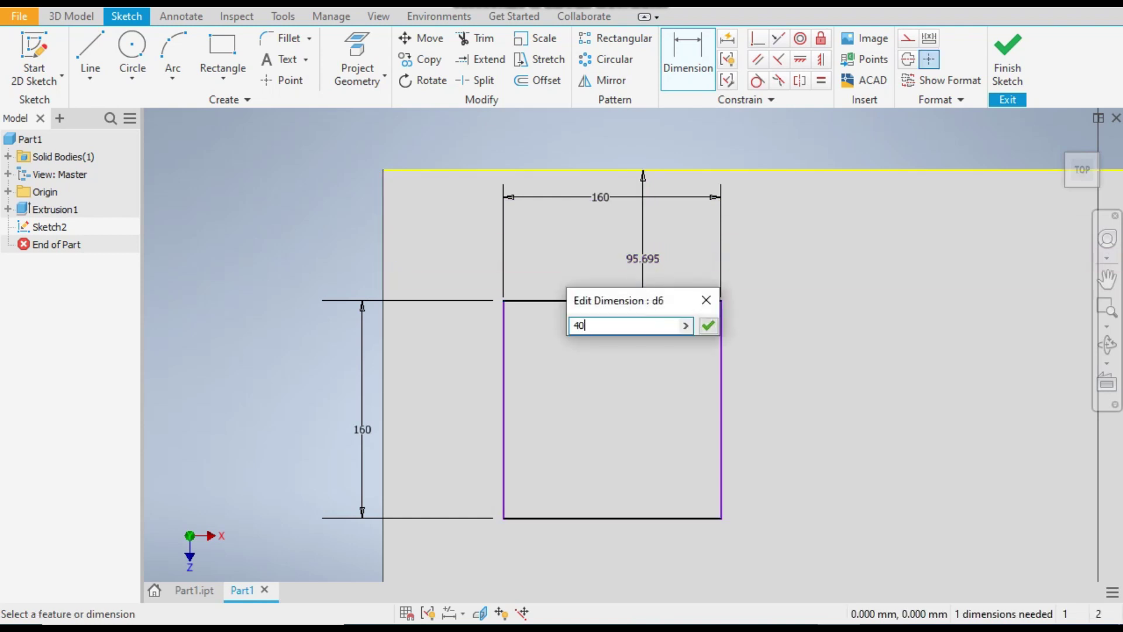
key("Return")
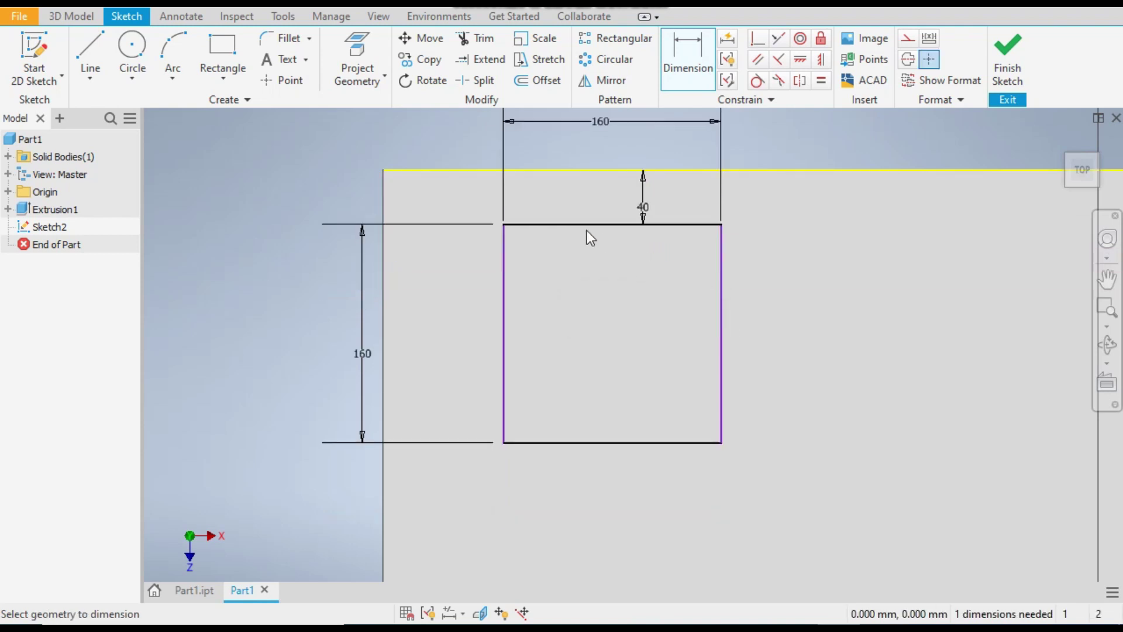
left_click(504, 292)
left_click(385, 316)
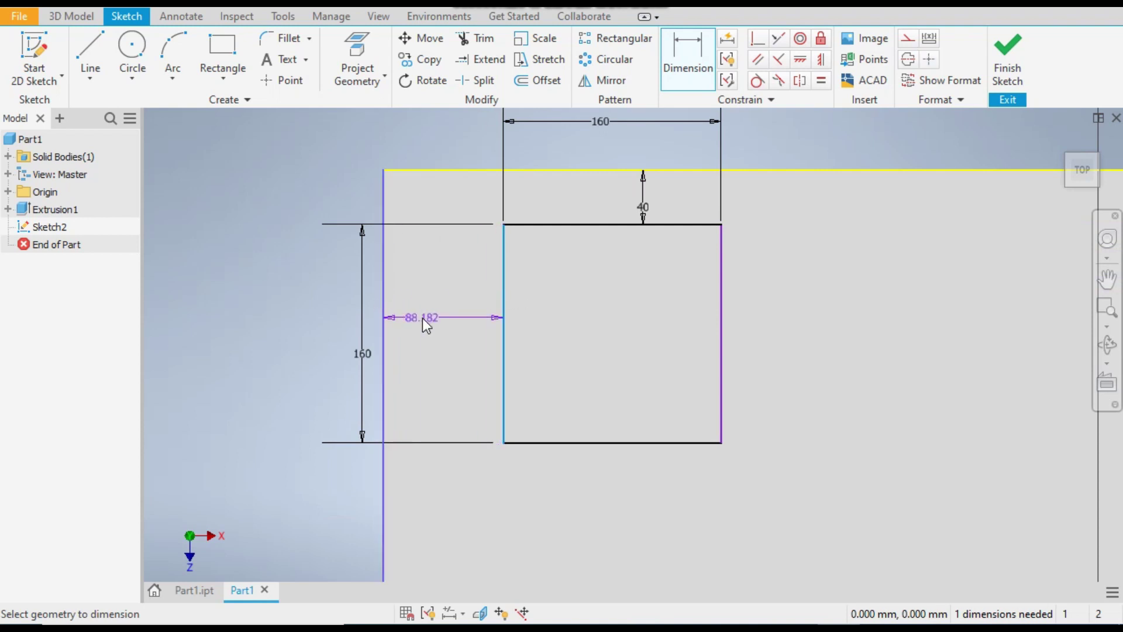
left_click(423, 318)
type("20")
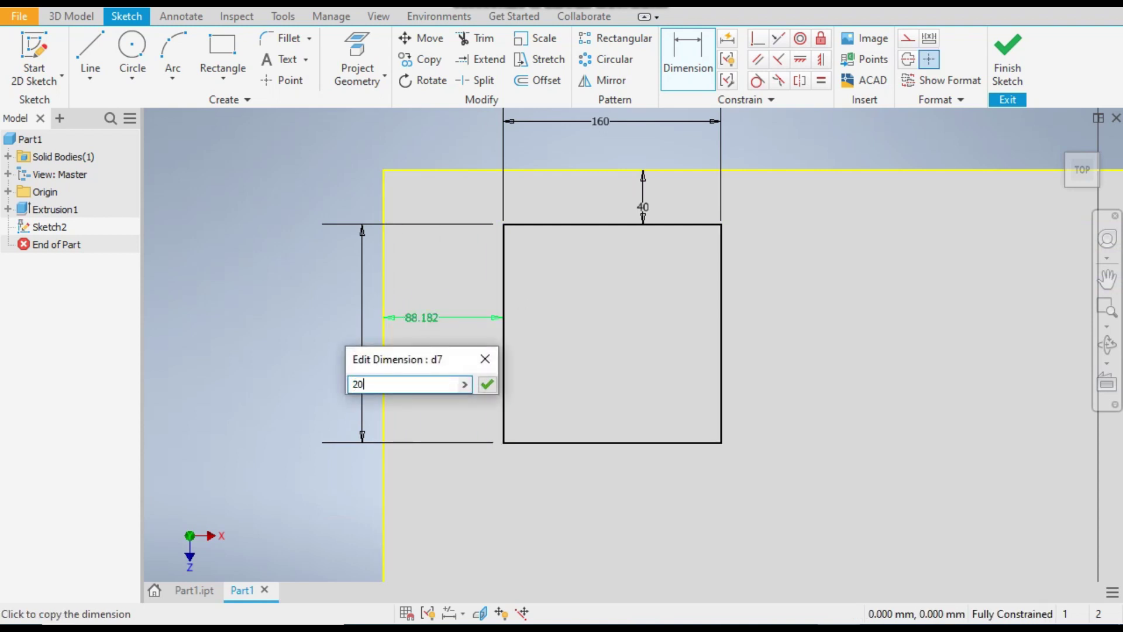
key("Return")
scroll(422, 318, "down", 3)
scroll(431, 320, "up", 3)
scroll(336, 254, "up", 3)
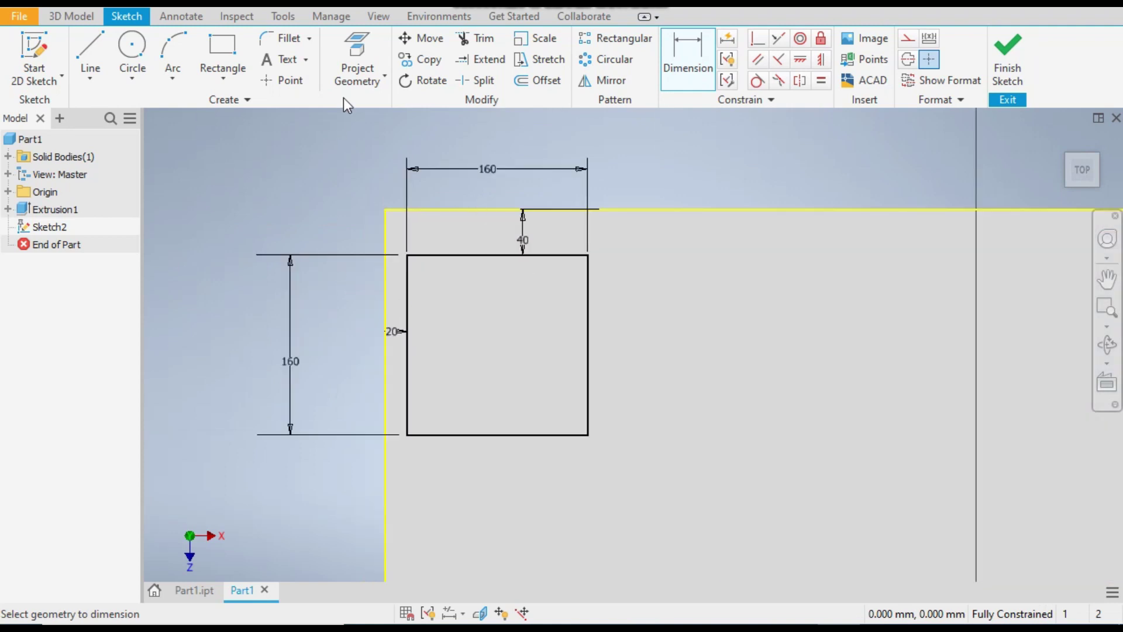
Step: Set up the sketch Chamfer tool with an equal distance of 20 mm
left_click(310, 42)
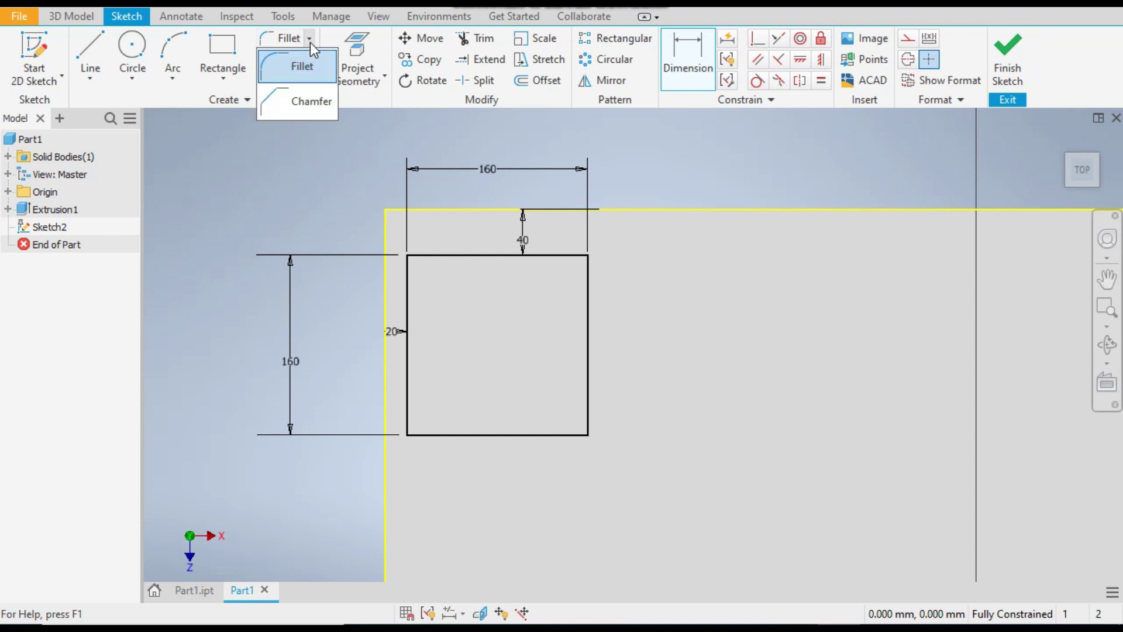
left_click(307, 103)
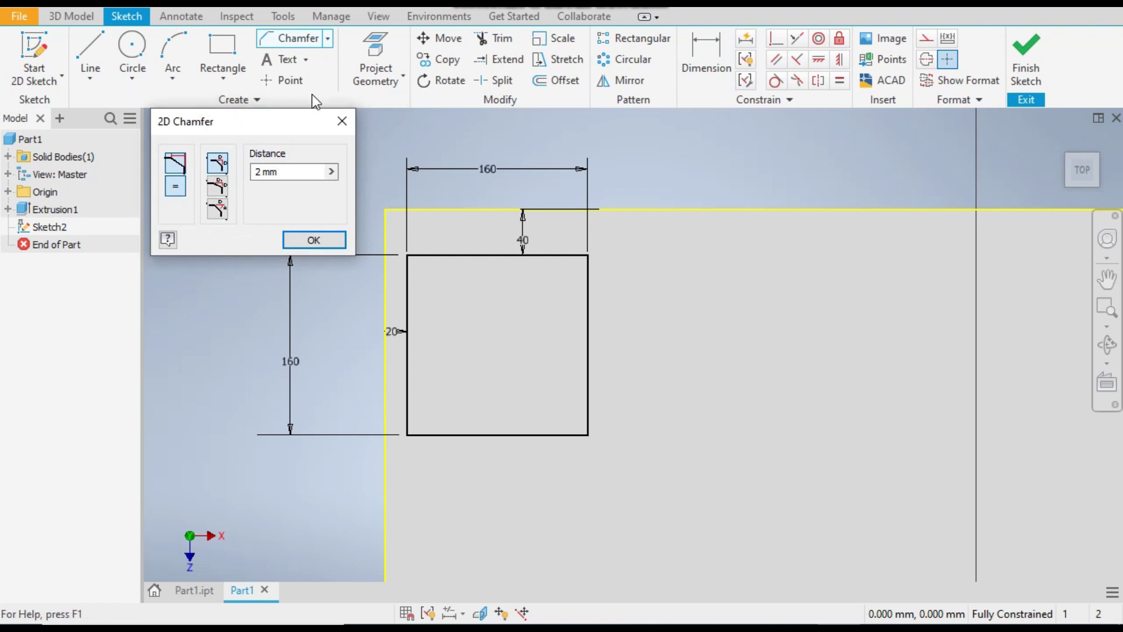
left_click(294, 171)
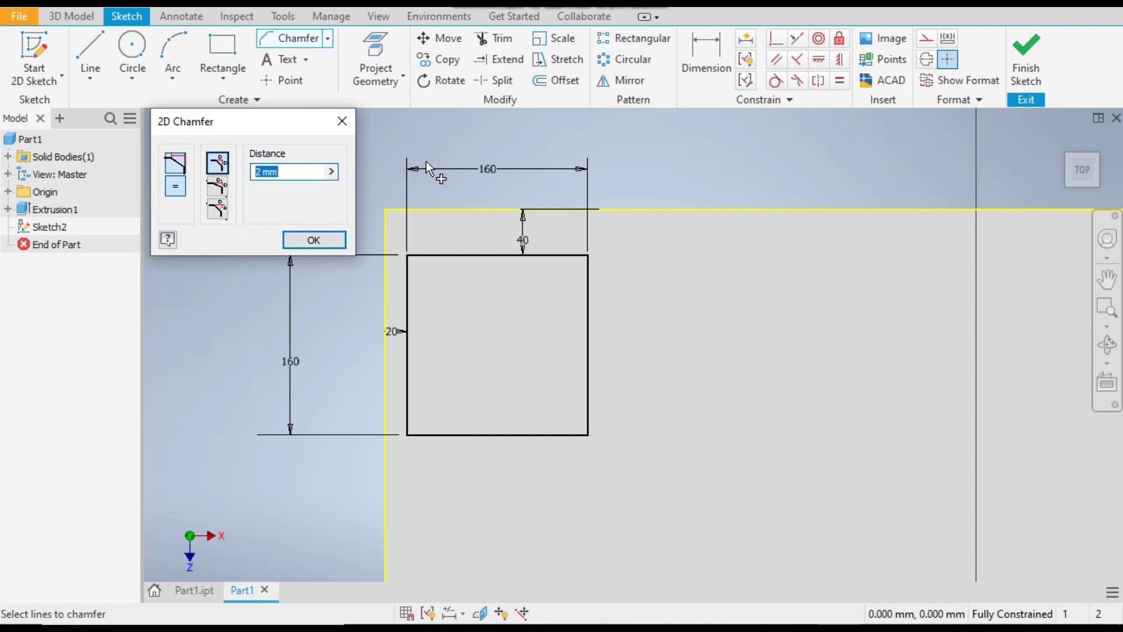
type("20")
left_click(222, 195)
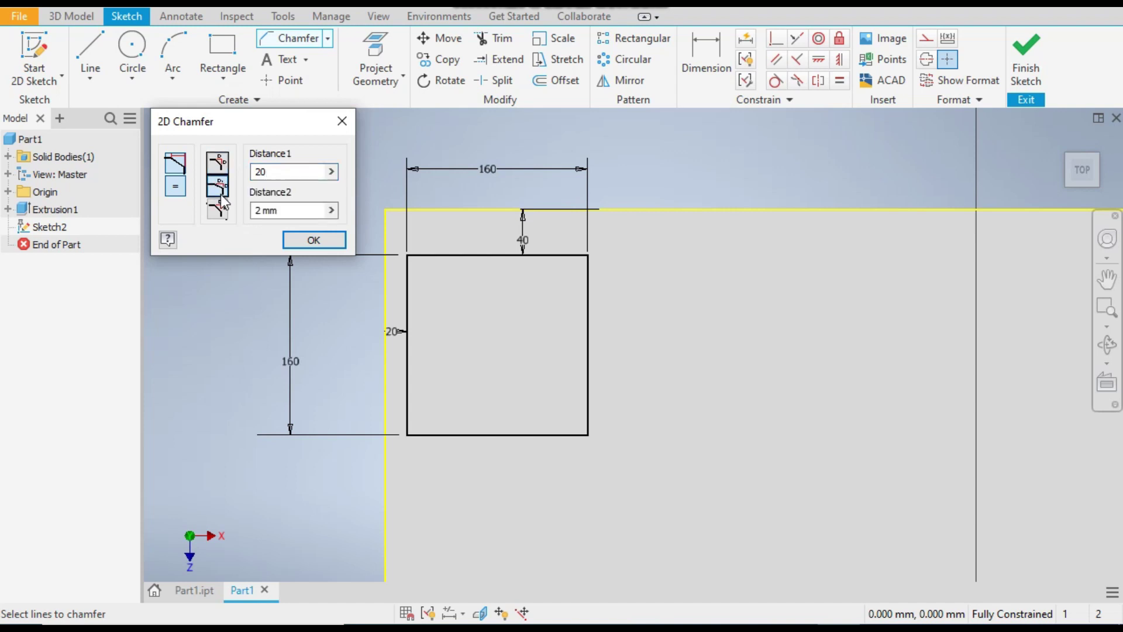
left_click(220, 213)
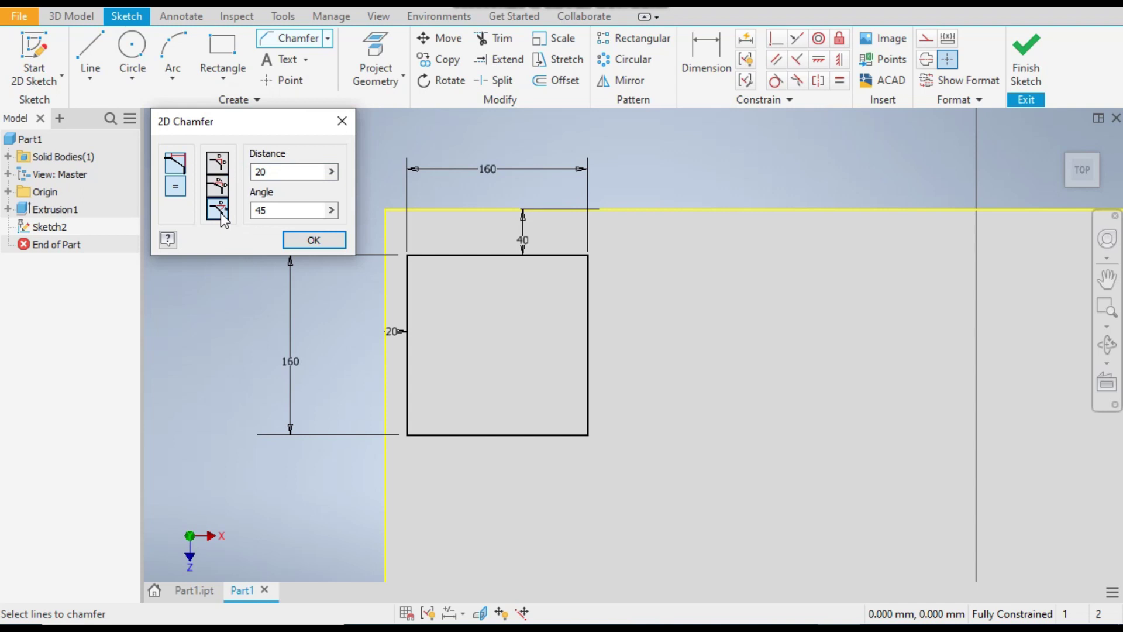
left_click(227, 168)
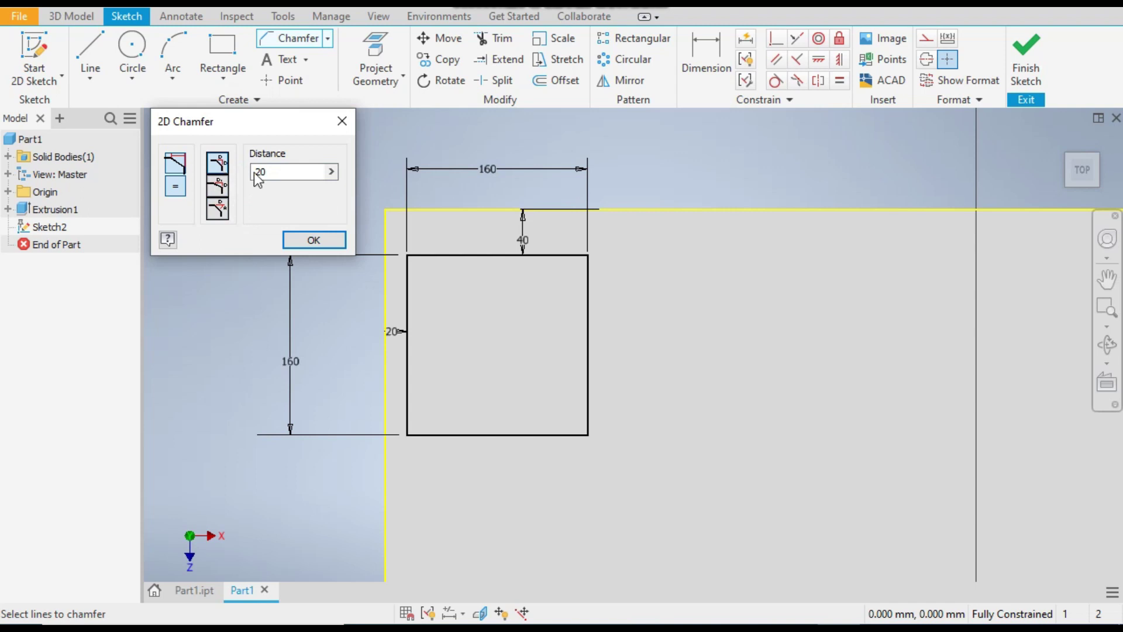
Step: Chamfer the top-left, top-right, bottom-right and bottom-left corners of the square
left_click(412, 276)
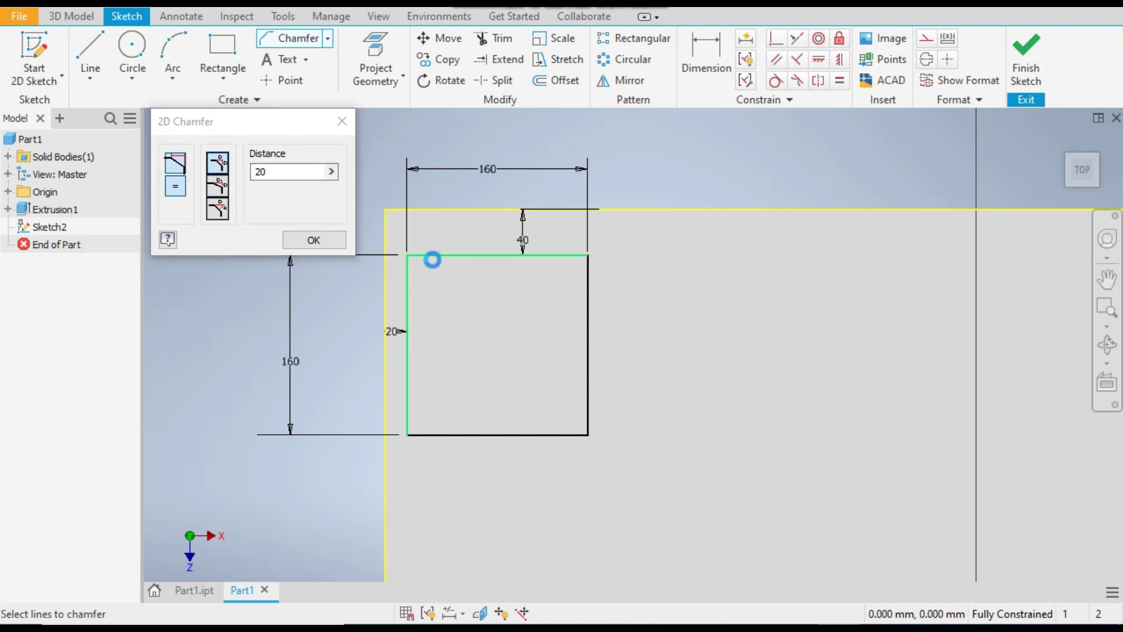
left_click(433, 259)
left_click(551, 256)
left_click(587, 297)
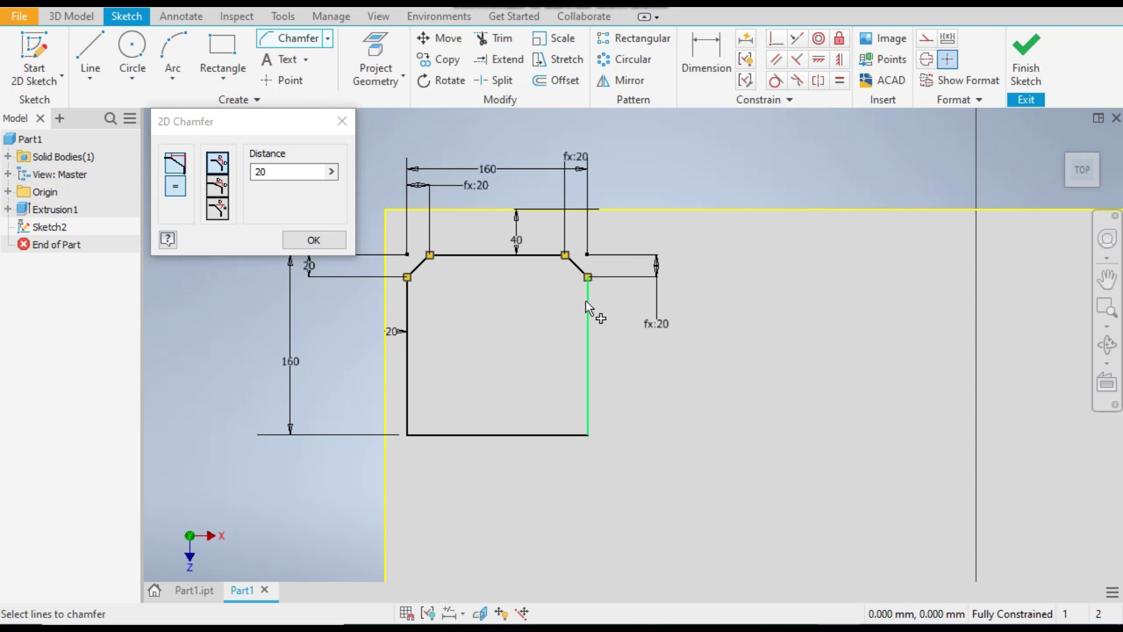
left_click(549, 434)
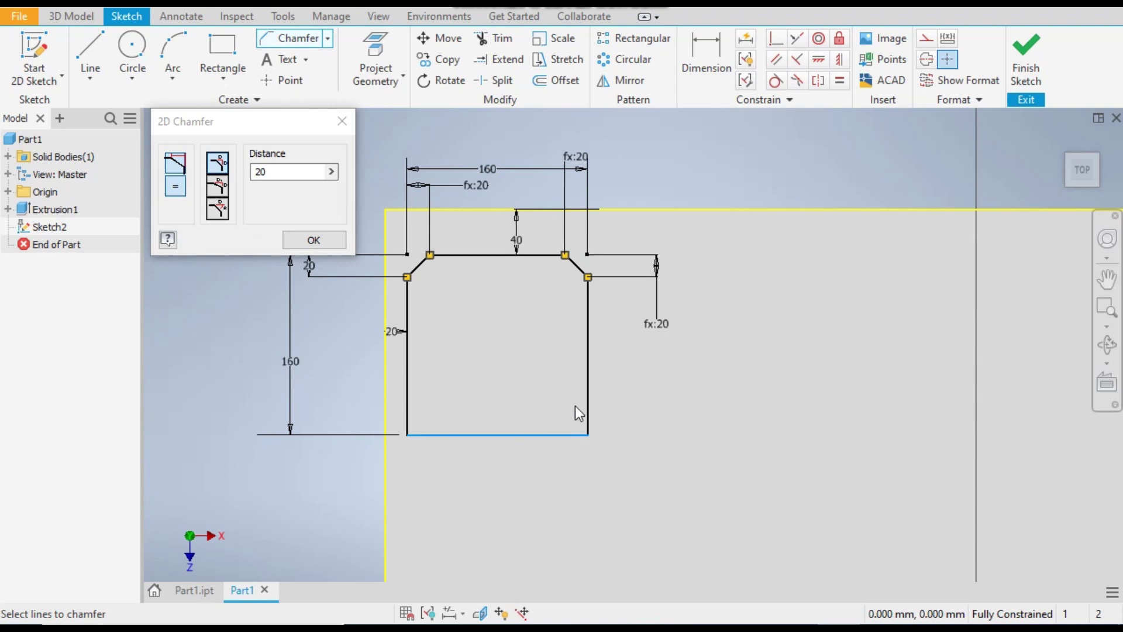
left_click(587, 395)
left_click(450, 433)
left_click(408, 401)
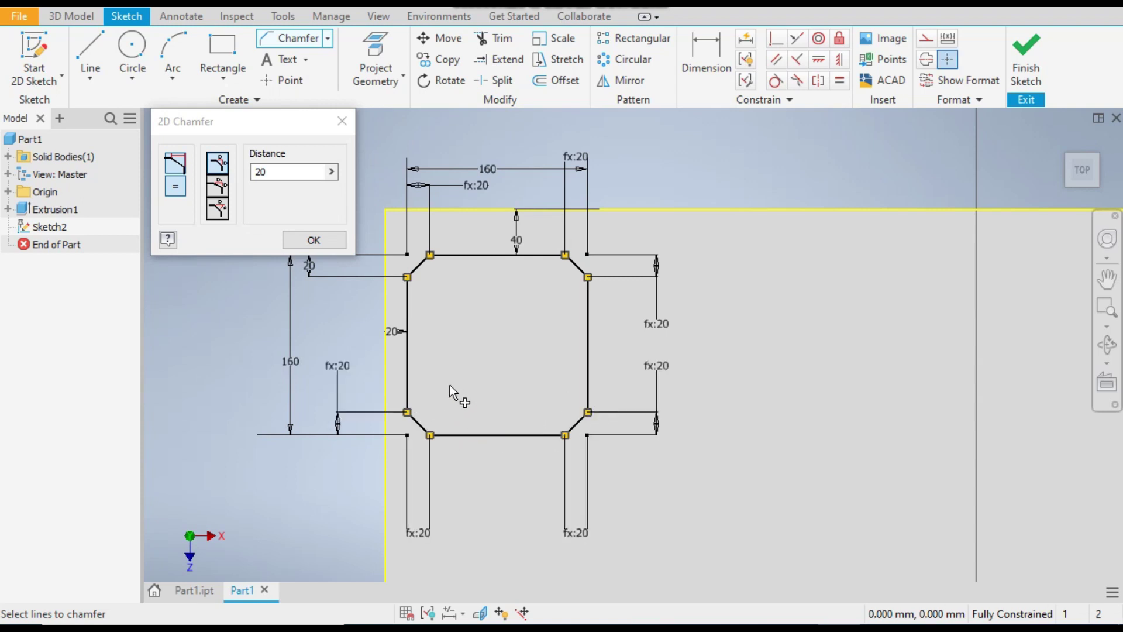
left_click(325, 240)
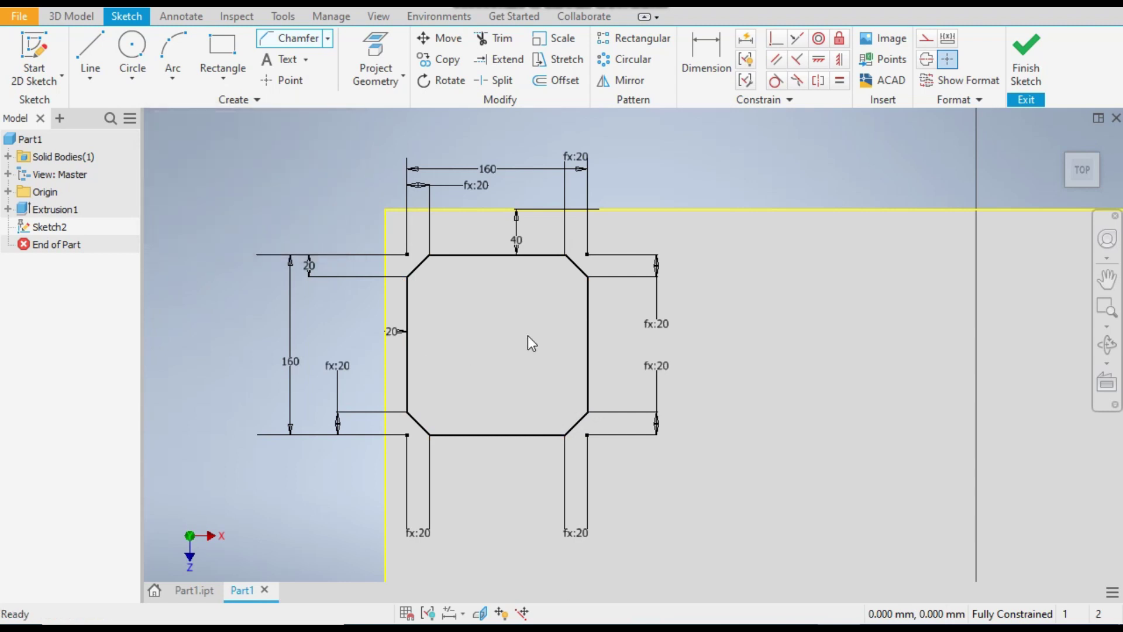
Step: Finish Sketch2 and extrude the chamfered octagon 5 mm into a slab
mouse_move(490, 306)
middle_mouse_down()
mouse_move(433, 222)
mouse_move(439, 281)
middle_mouse_up()
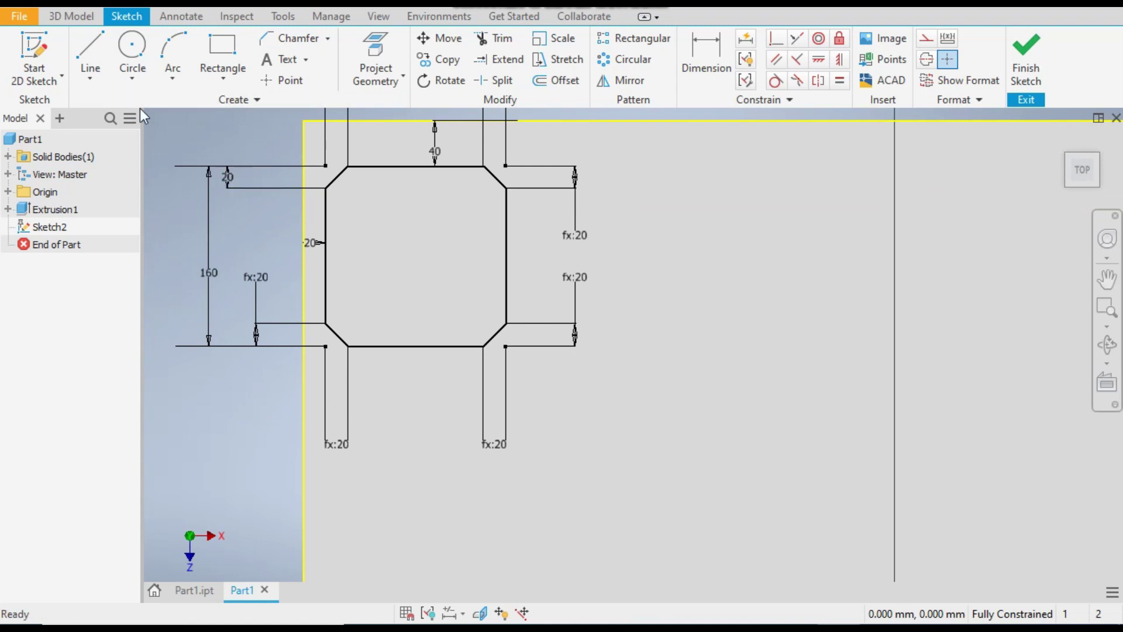
left_click(1017, 45)
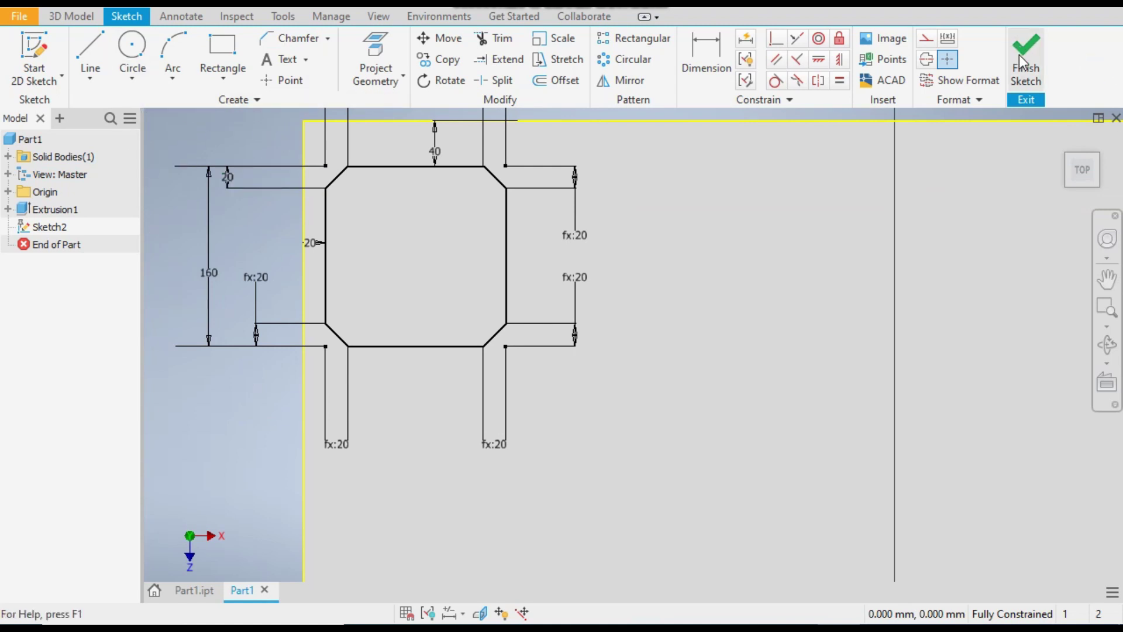
scroll(647, 283, "up", 5)
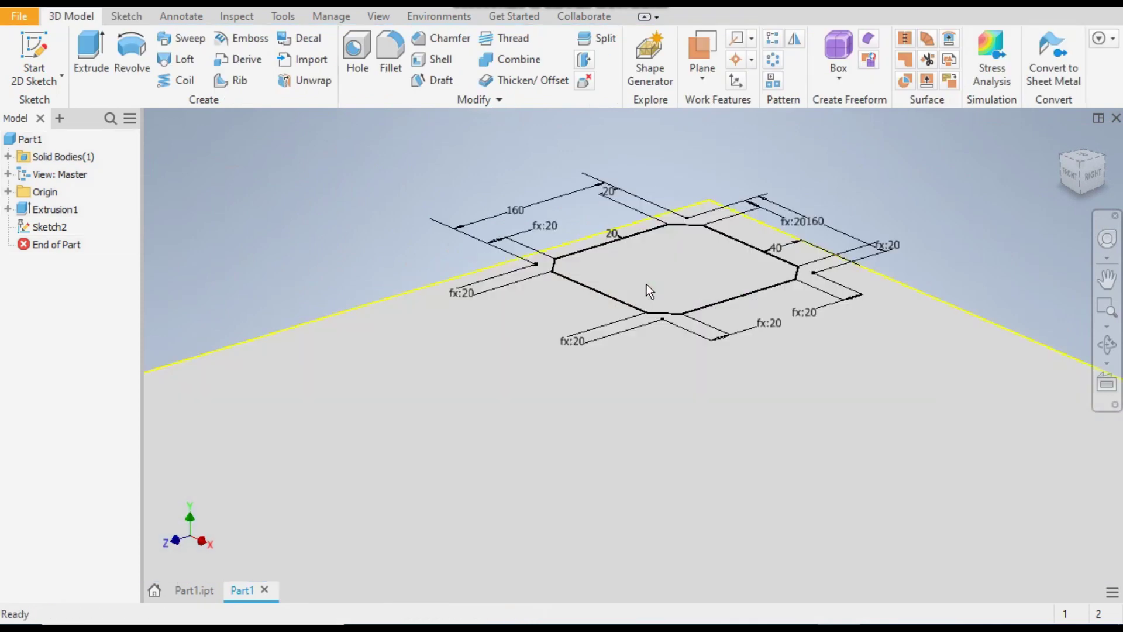
scroll(708, 239, "down", 1)
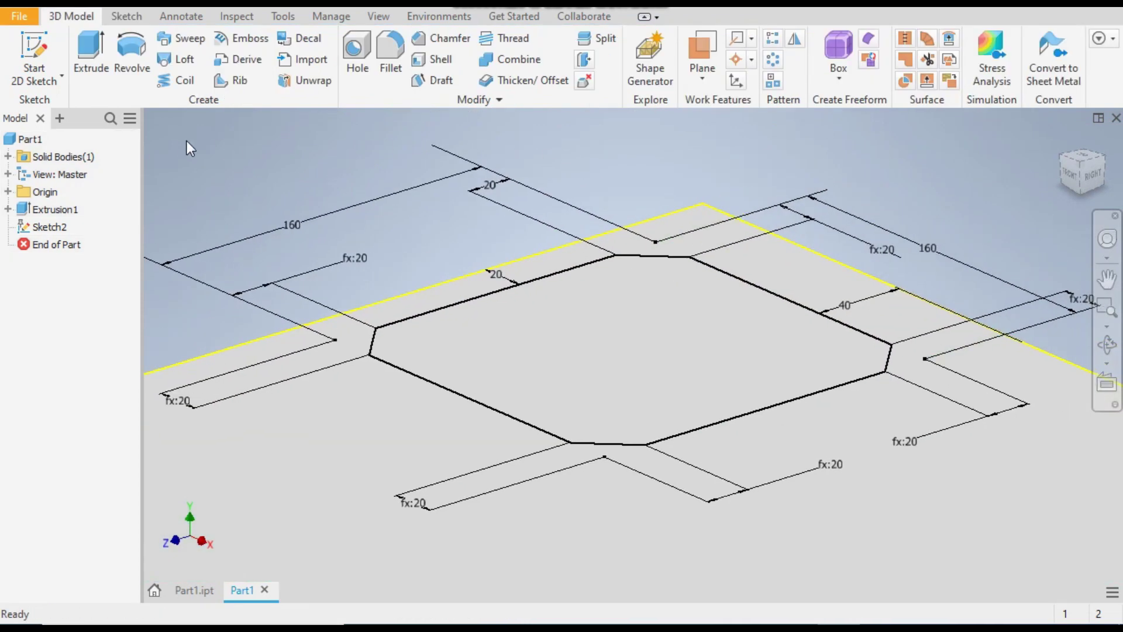
left_click(87, 64)
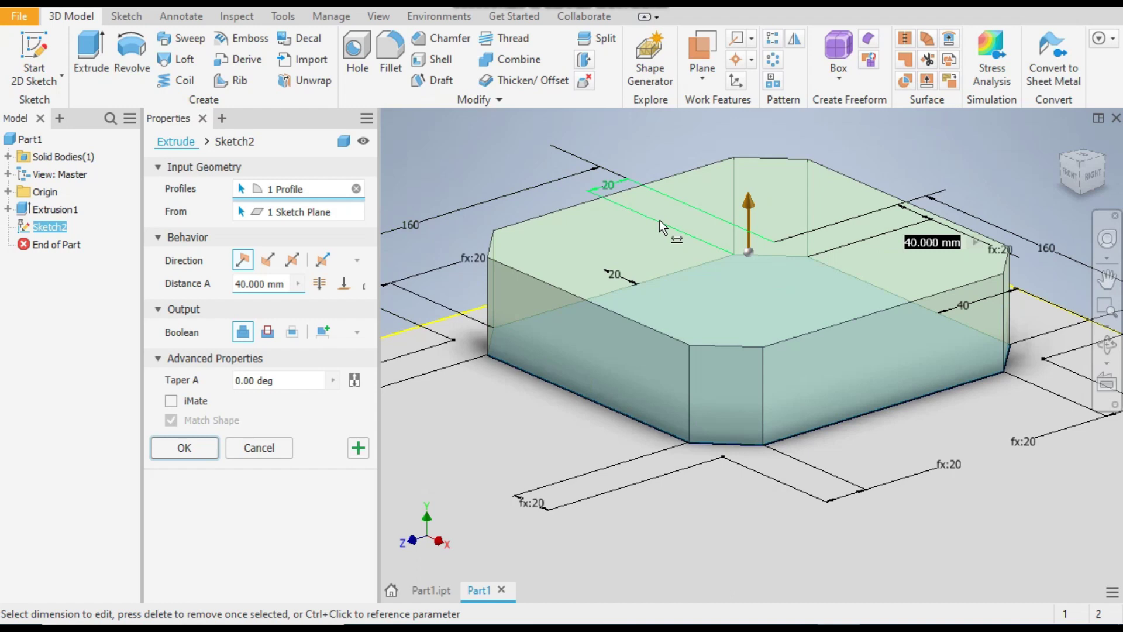
left_click(279, 287)
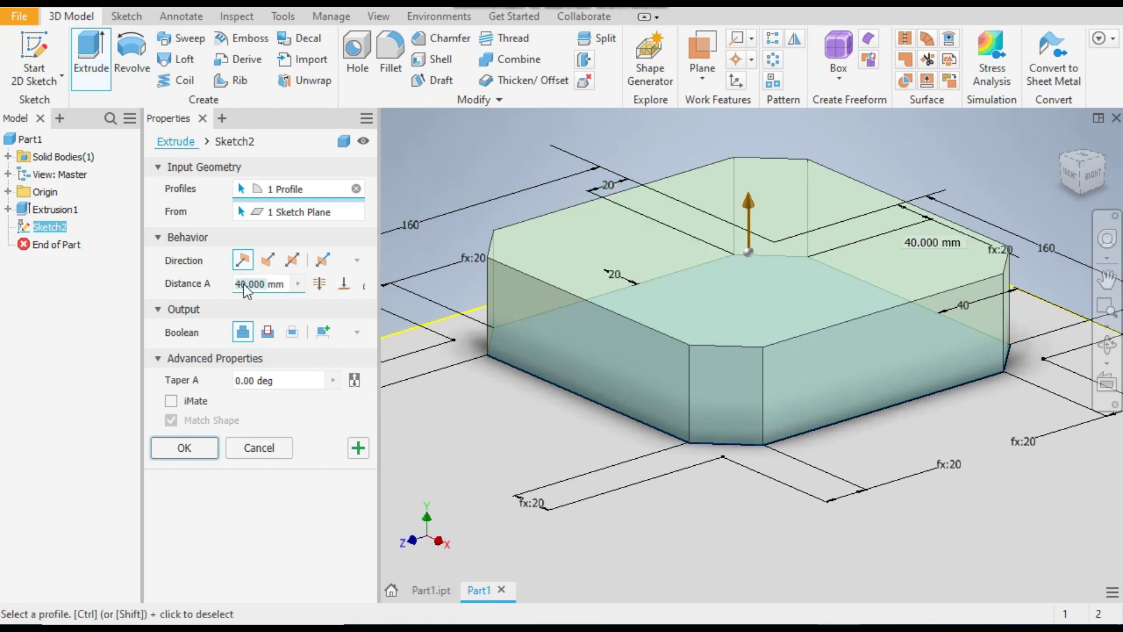
type("5mm")
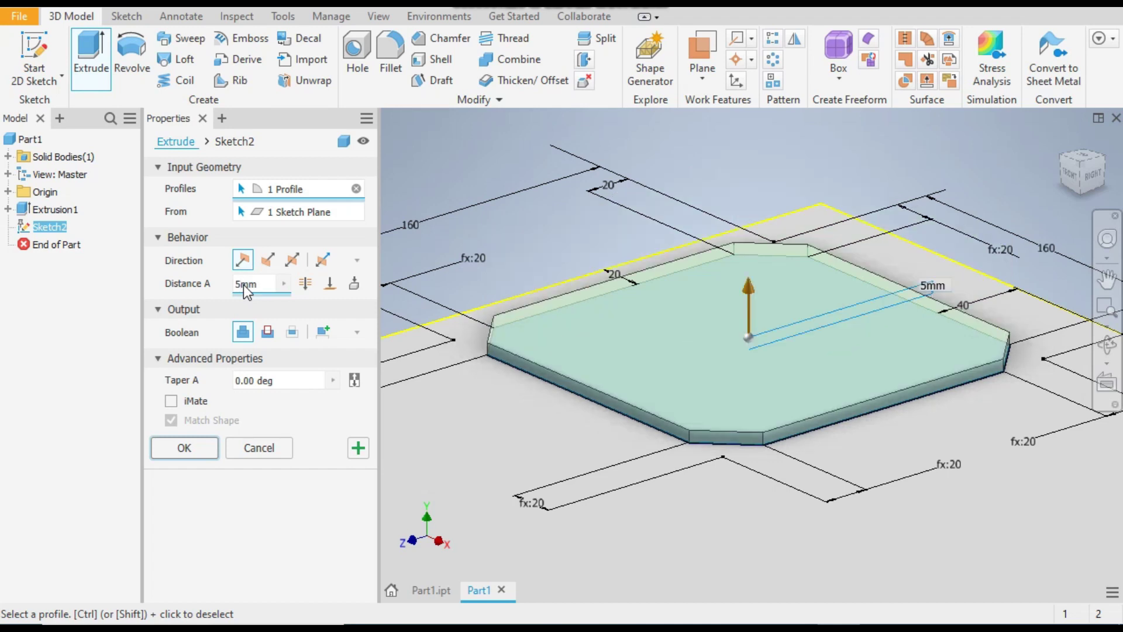
left_click(184, 449)
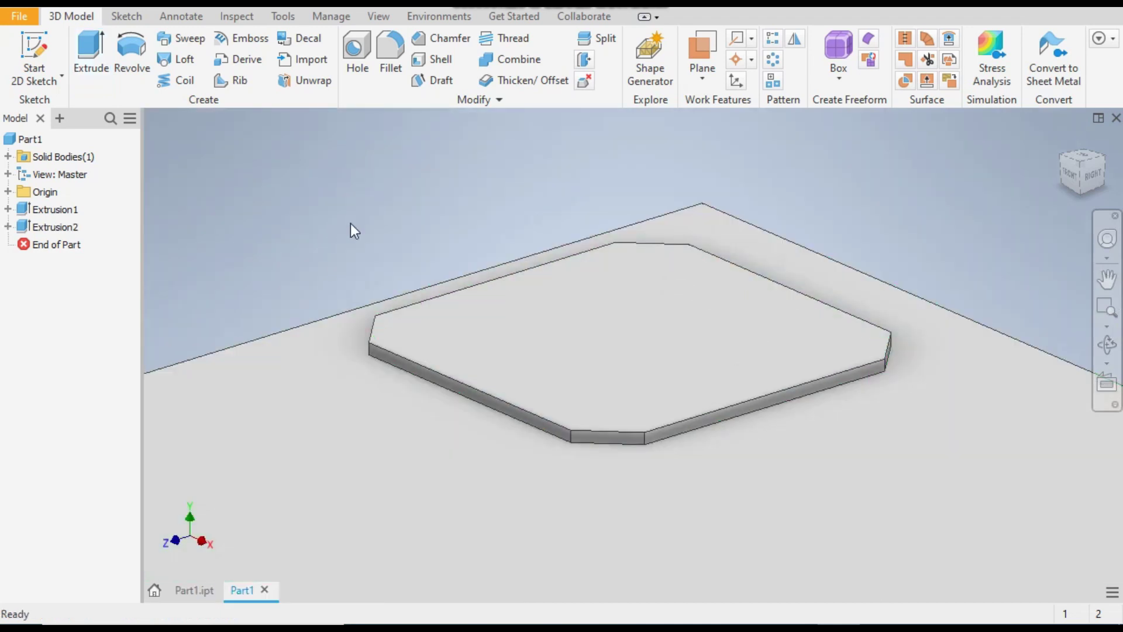
Step: Sketch on the slab's top face and draw a two-corner rectangle spanning top to bottom edge
left_click(630, 327)
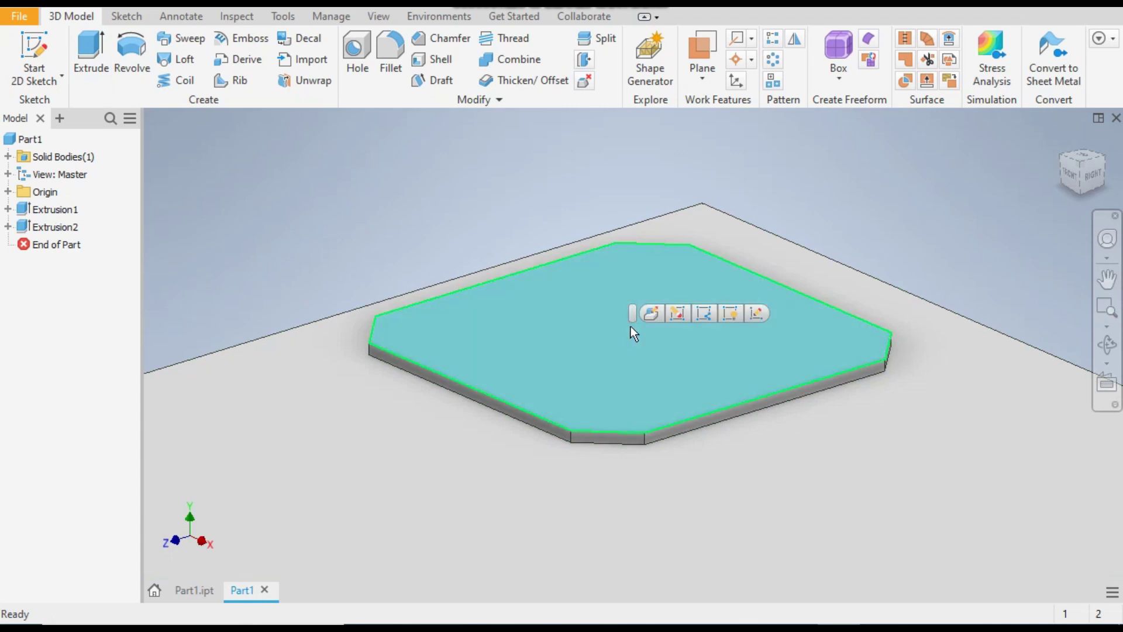
left_click(37, 48)
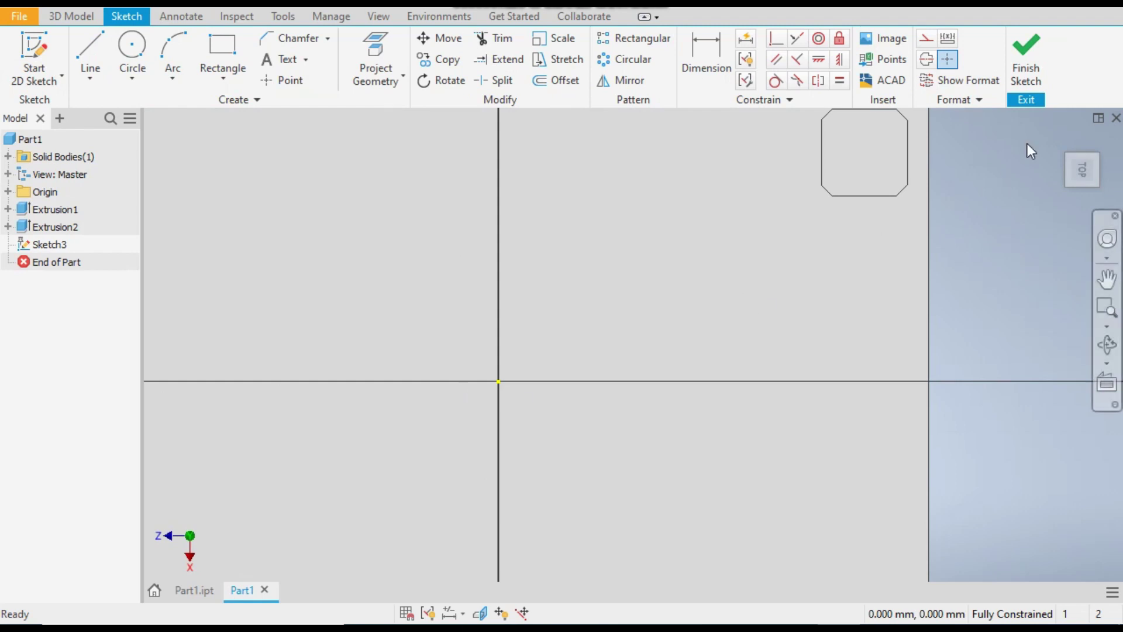
left_click(1102, 143)
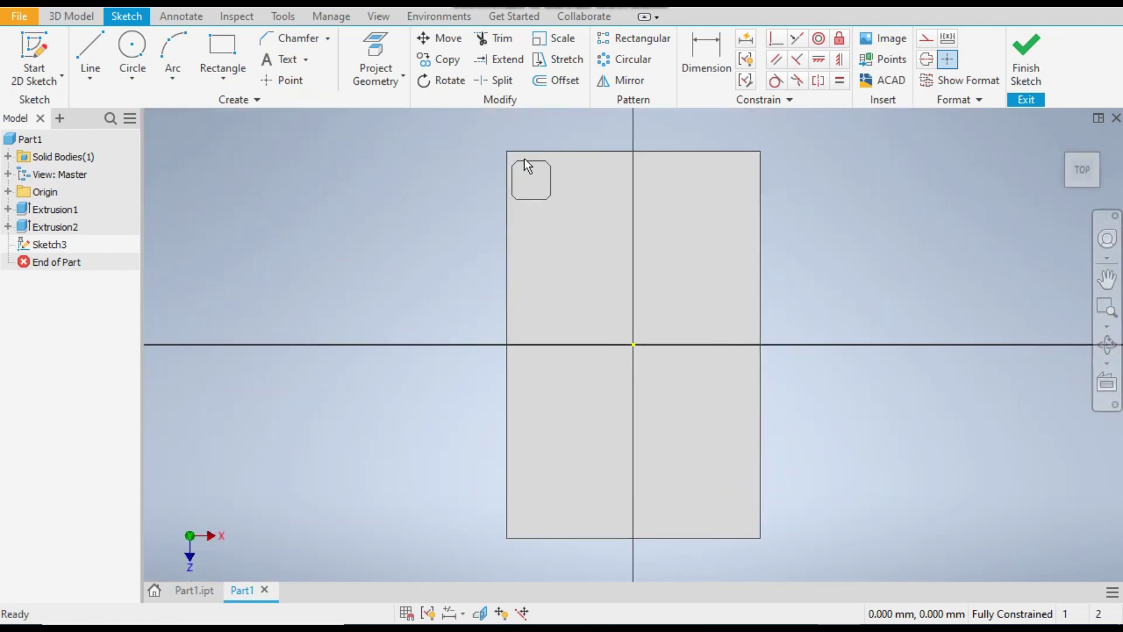
scroll(529, 170, "up", 5)
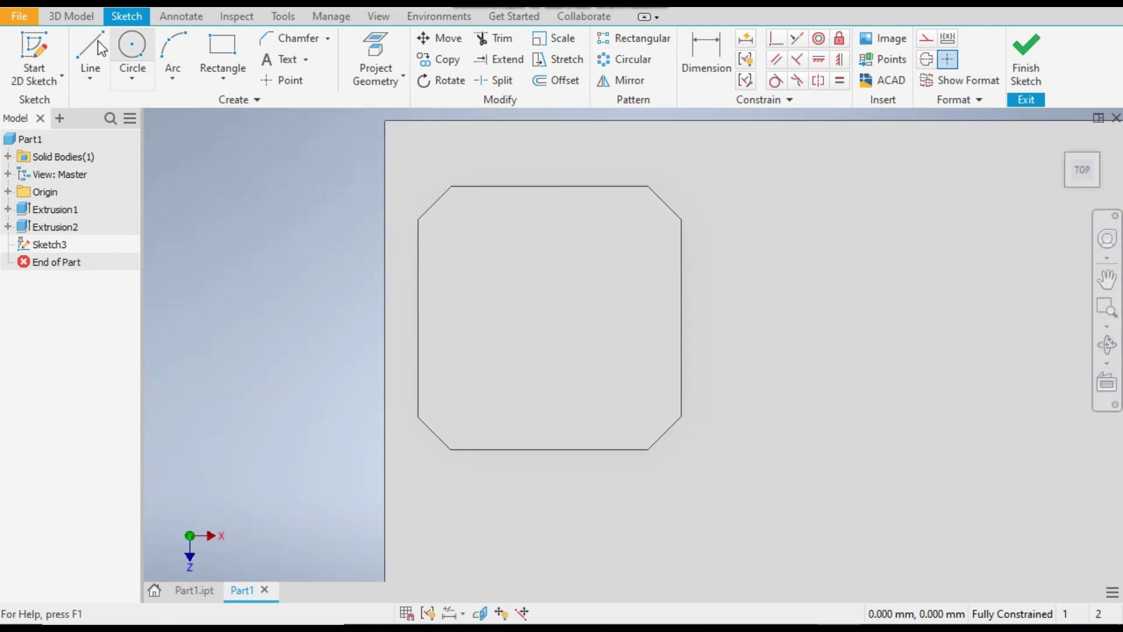
left_click(211, 76)
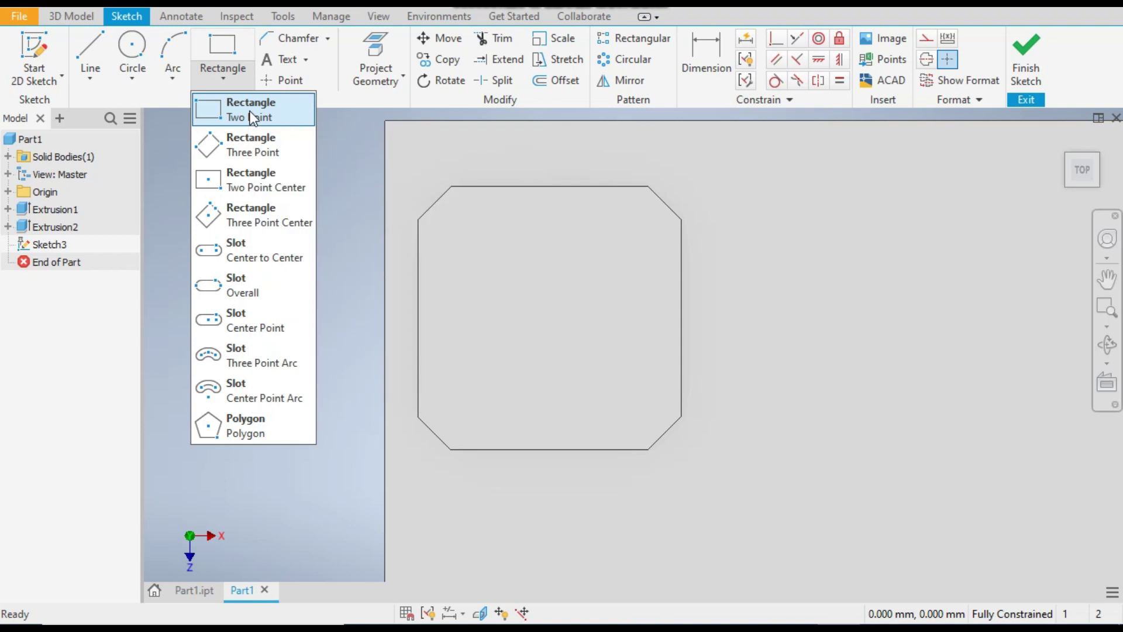
left_click(253, 117)
left_click(476, 186)
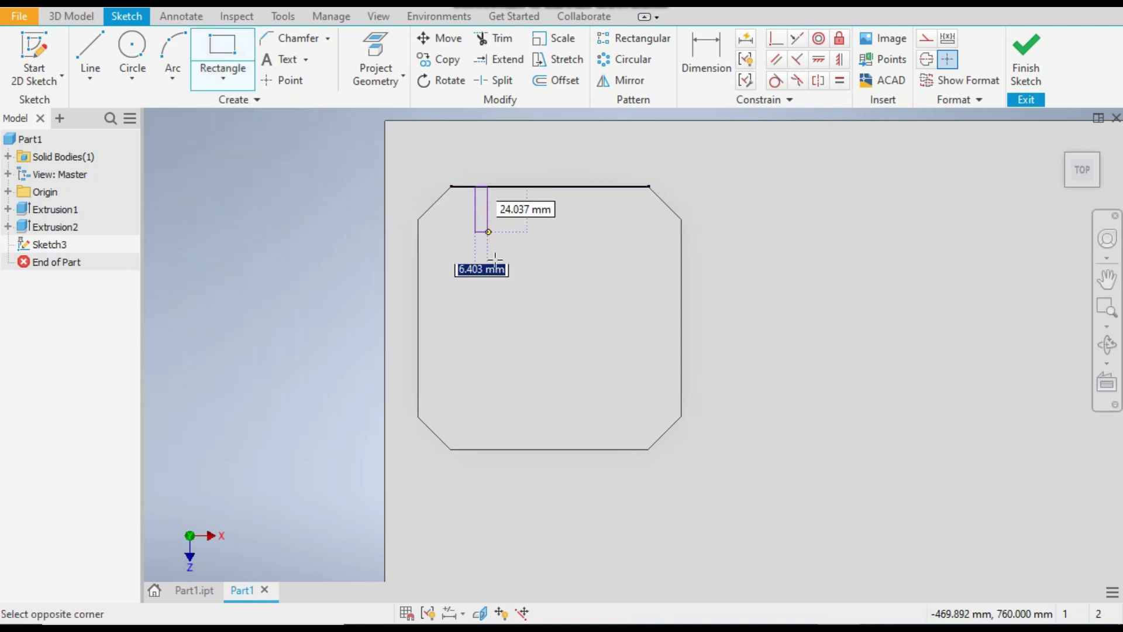
left_click(498, 450)
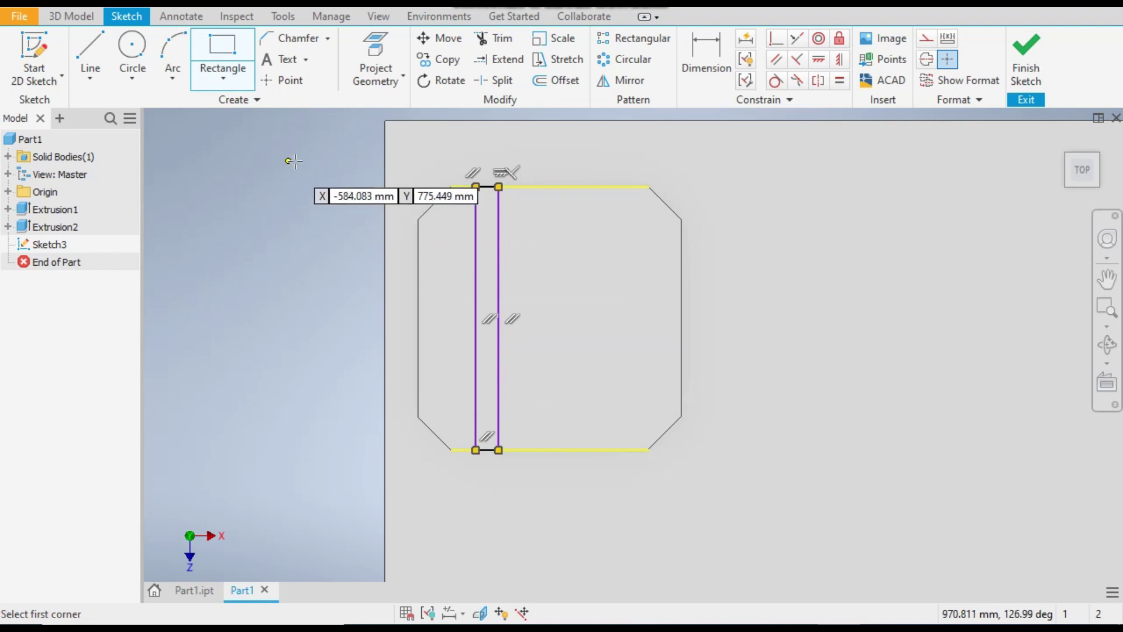
Step: Dimension the strip 5 mm wide and 35 mm from the slab's left edge
left_click(708, 47)
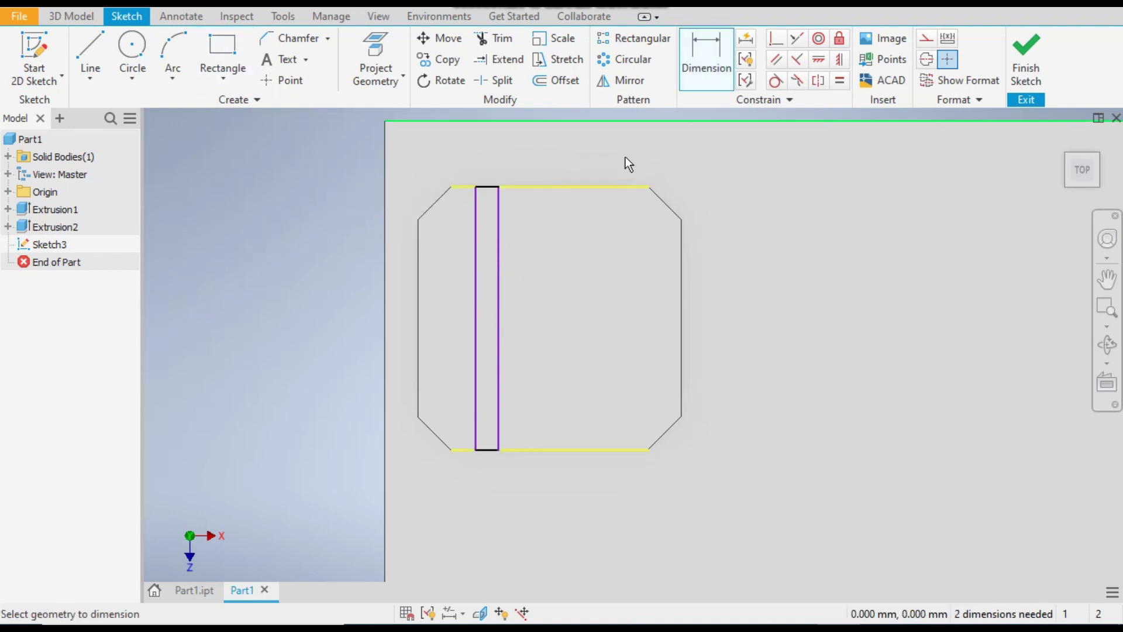
left_click(493, 173)
left_click(493, 149)
type("5")
key("Return")
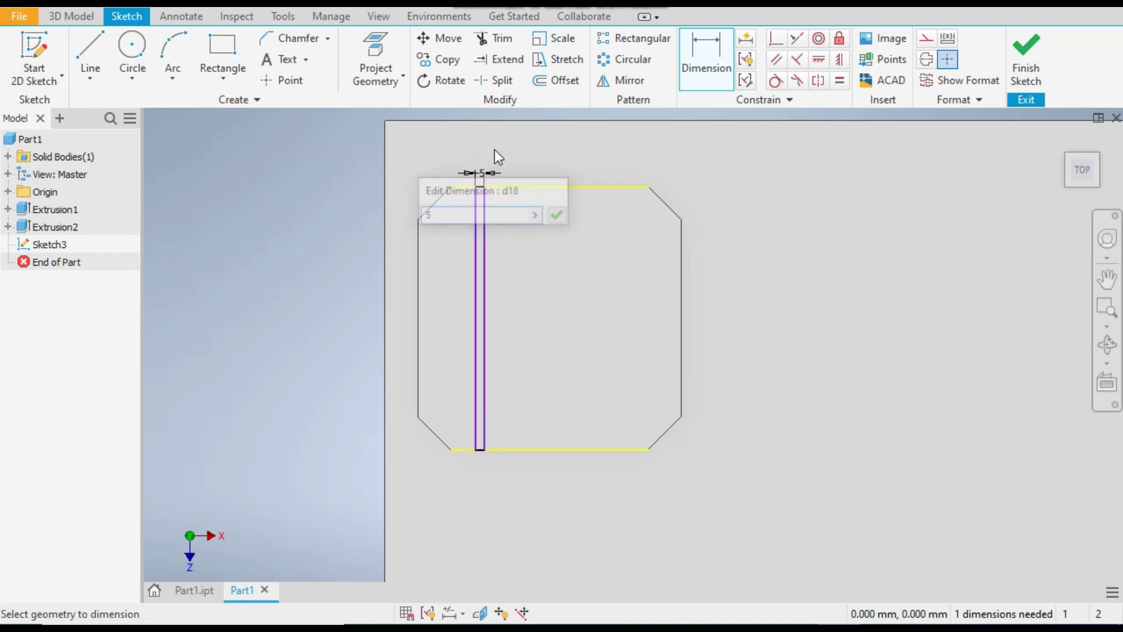
left_click(421, 303)
left_click(476, 306)
left_click(459, 307)
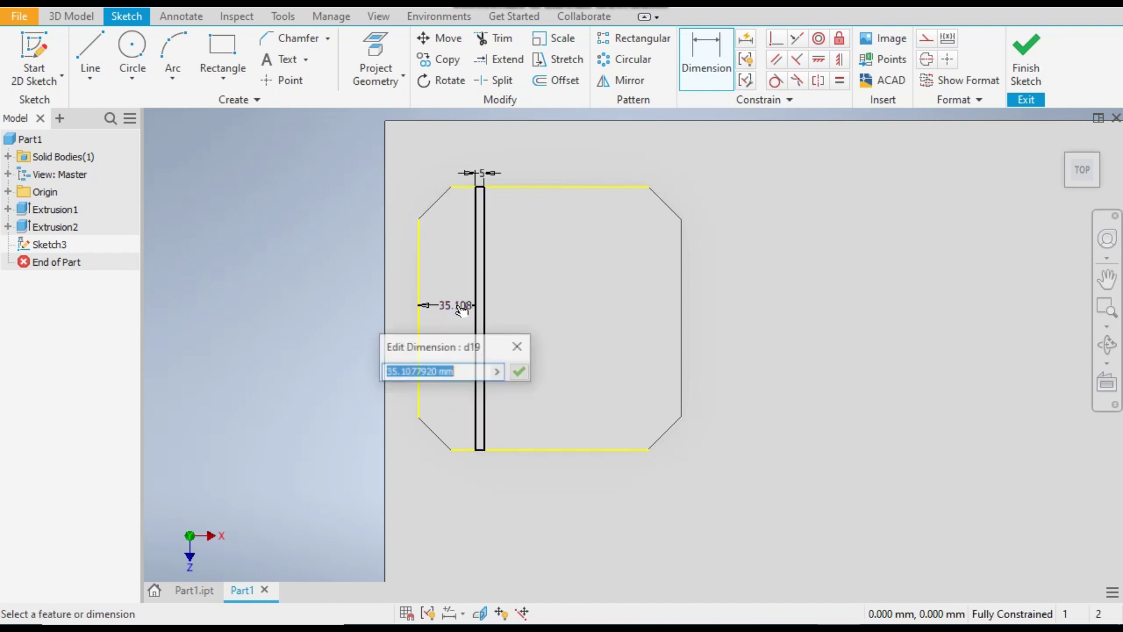
type("35")
key("Return")
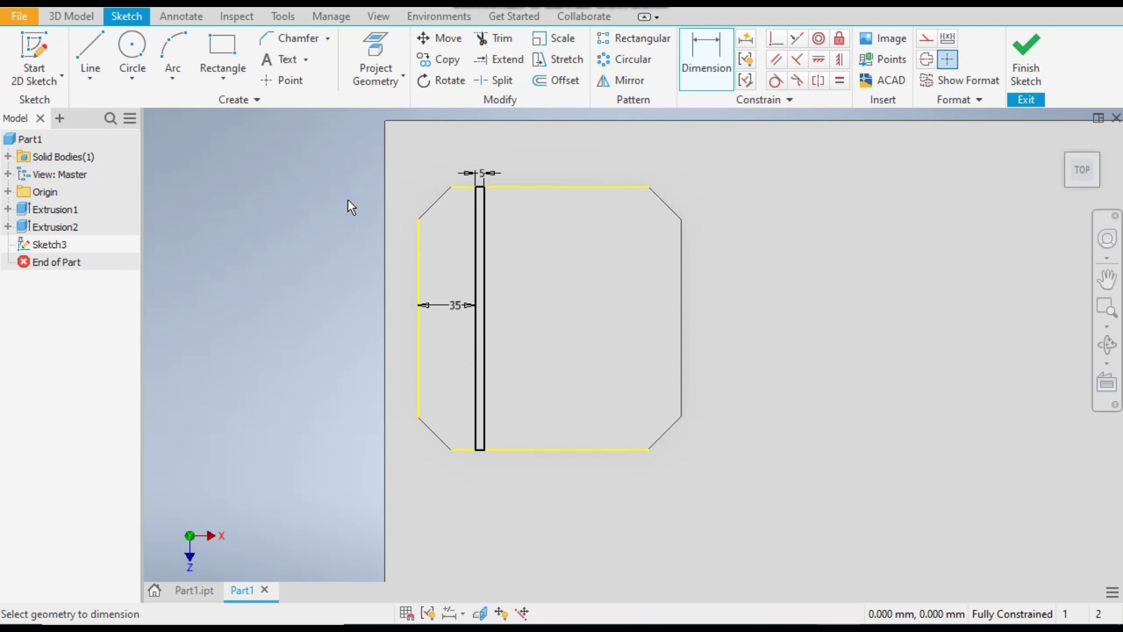
left_click(627, 41)
Step: Pattern the strip 3 times rightward along the bottom edge at 40 mm spacing
left_click_drag(505, 167, 472, 469)
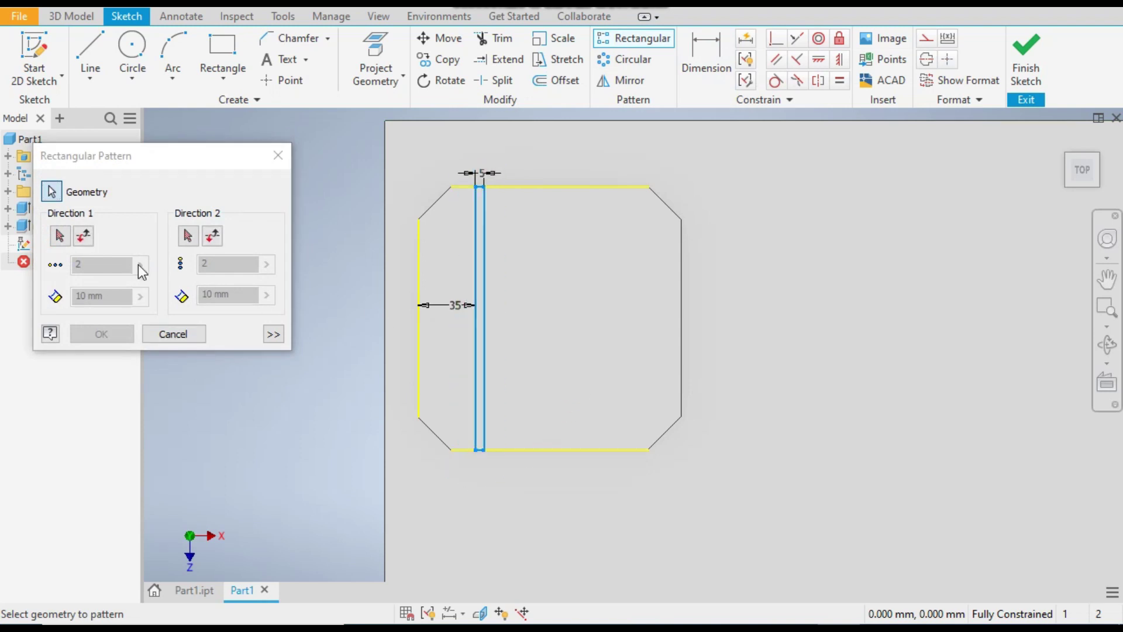
left_click(60, 237)
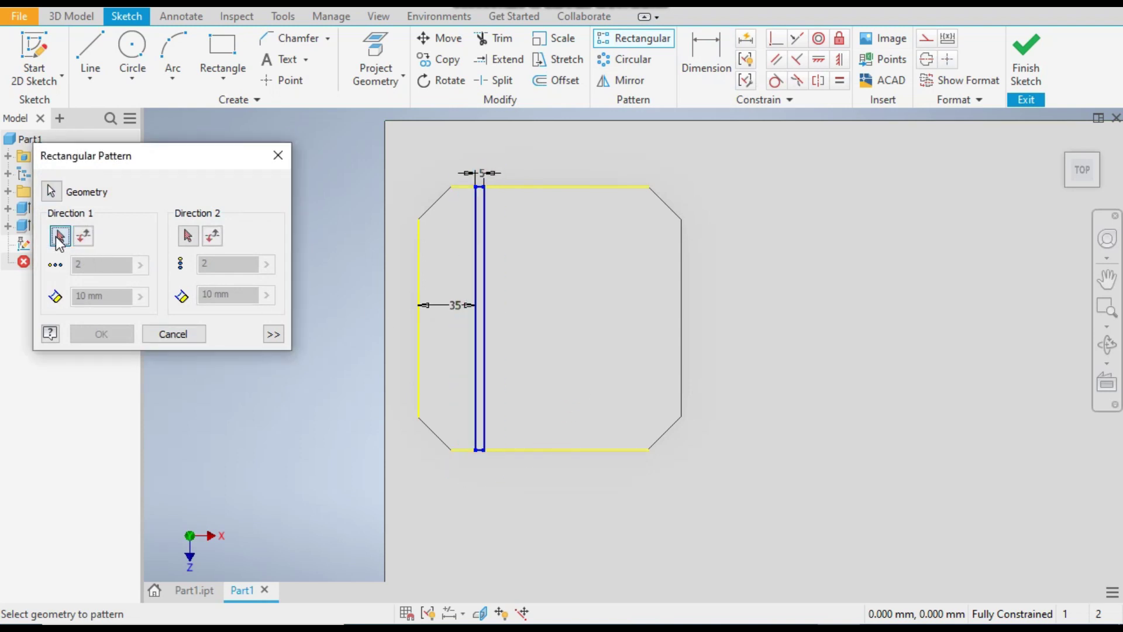
left_click(543, 450)
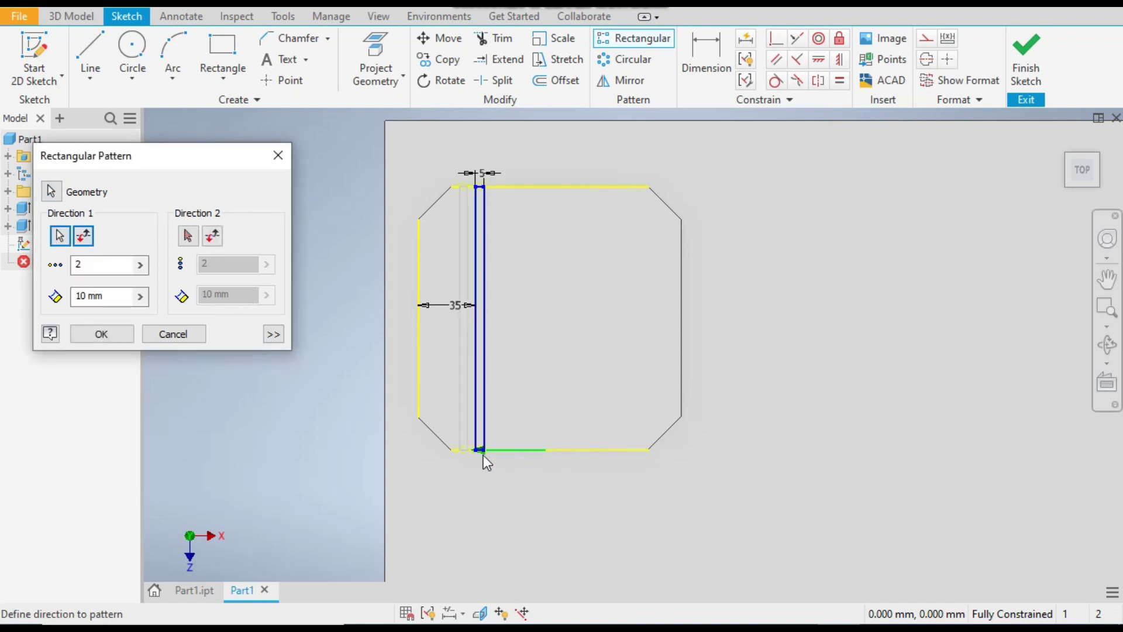
scroll(475, 462, "down", 4)
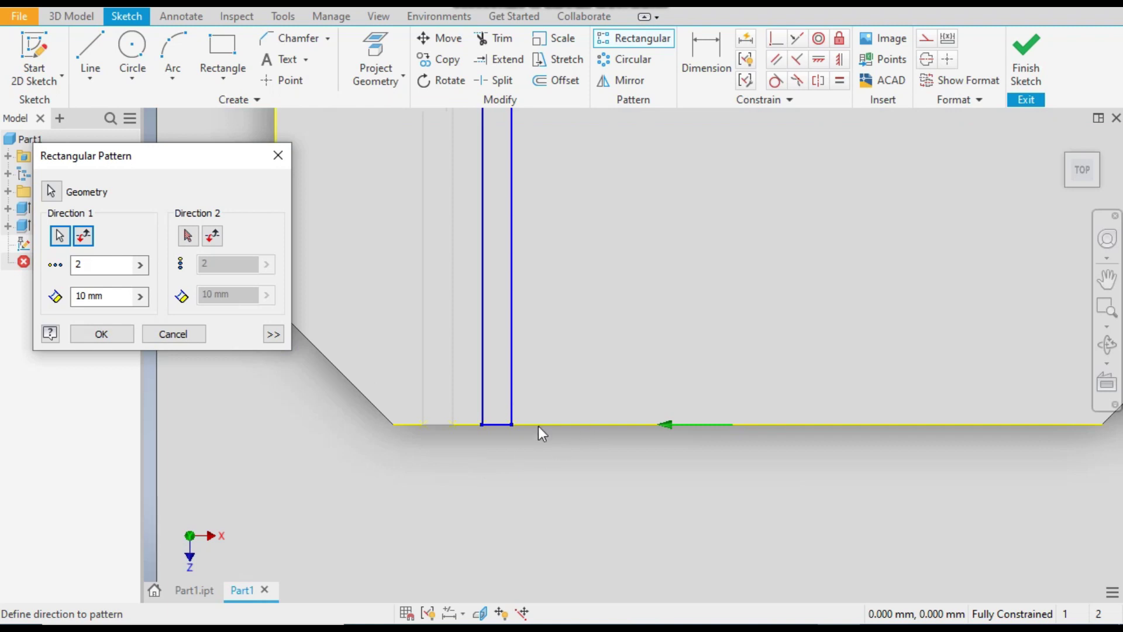
left_click(84, 236)
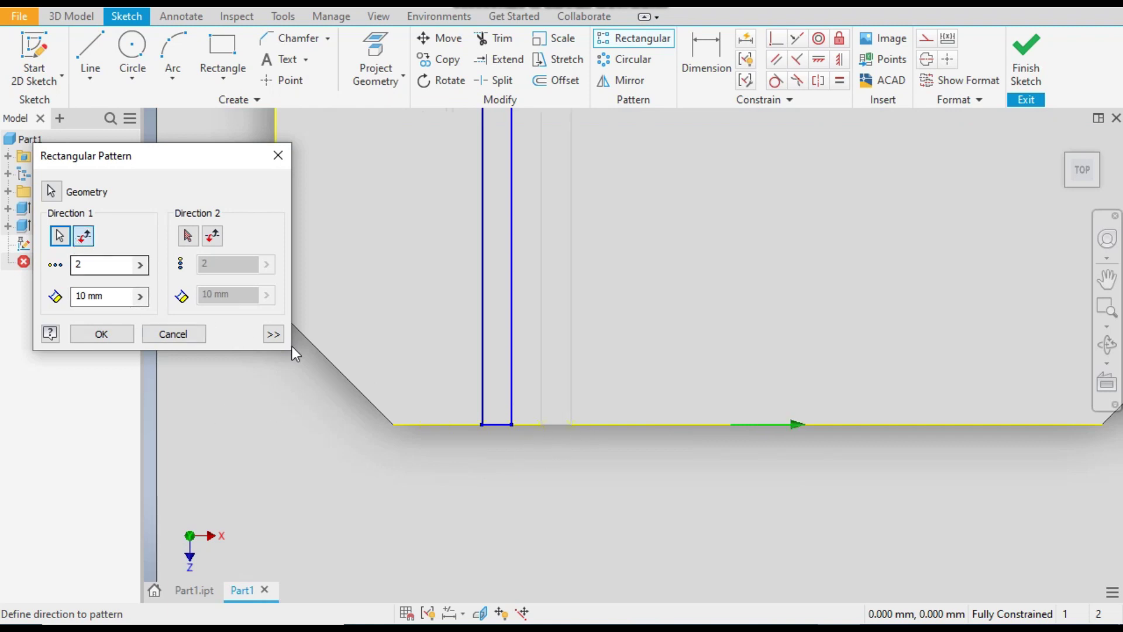
scroll(394, 520, "up", 2)
scroll(395, 521, "up", 1)
left_click_drag(111, 294, 65, 303)
type("40")
key("shift+Tab")
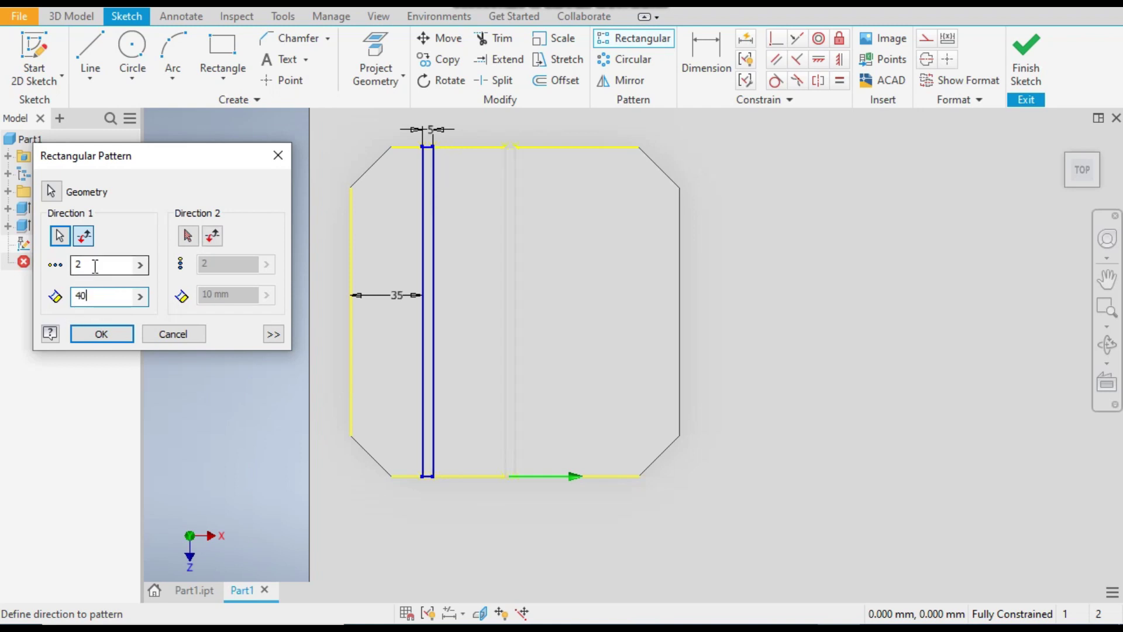
type("3")
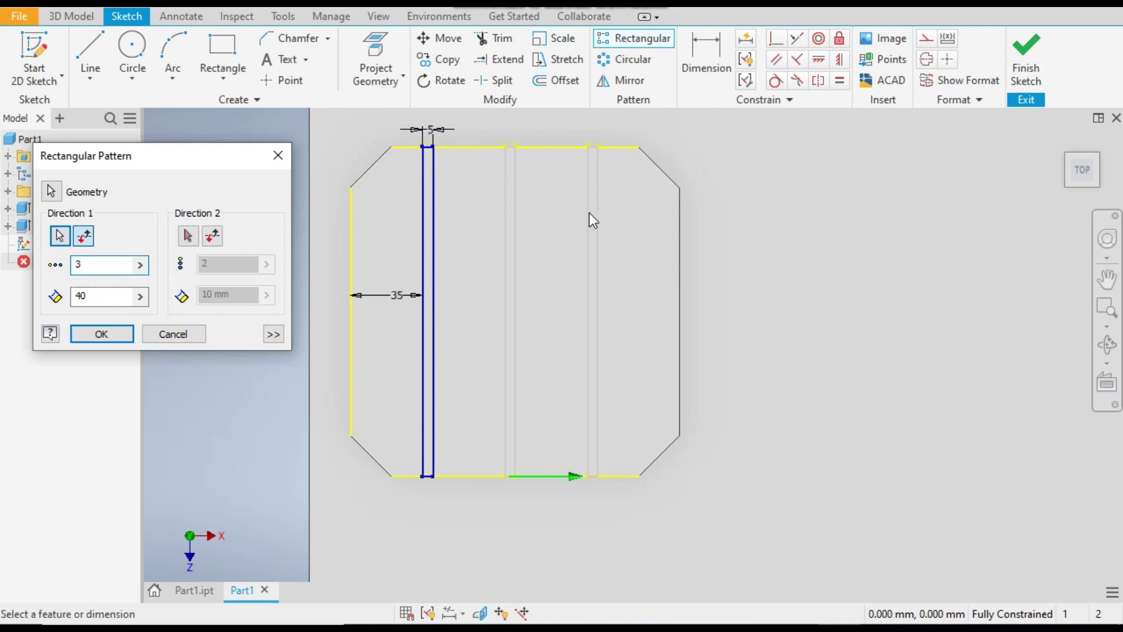
left_click(87, 332)
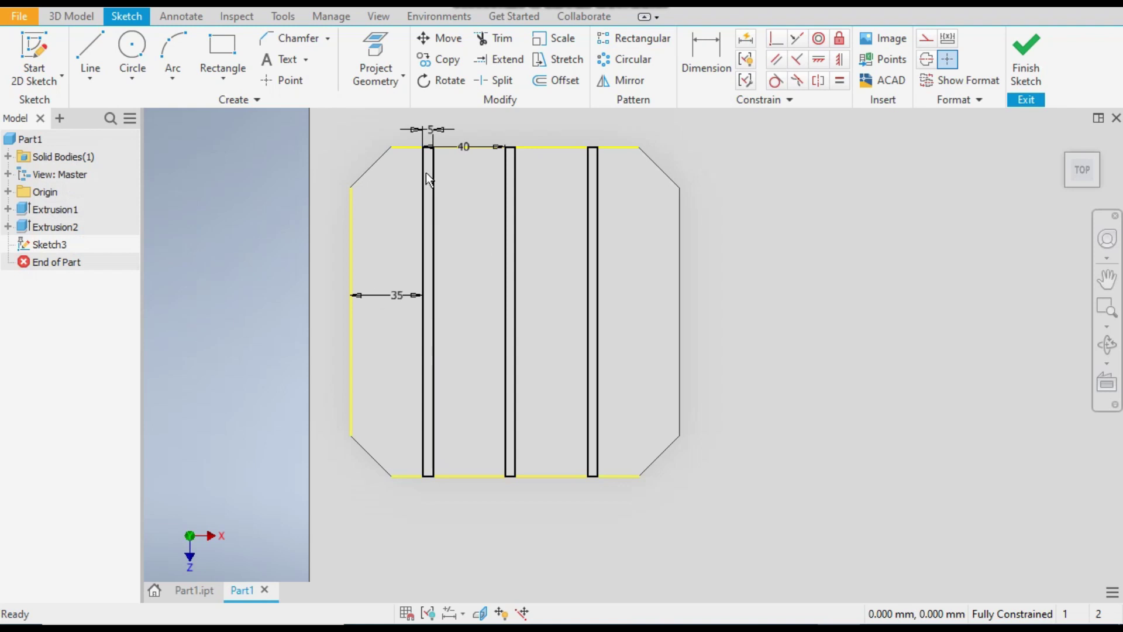
Step: Extrude the three strip profiles as a reversed cut into the slab, then view Home
left_click(77, 16)
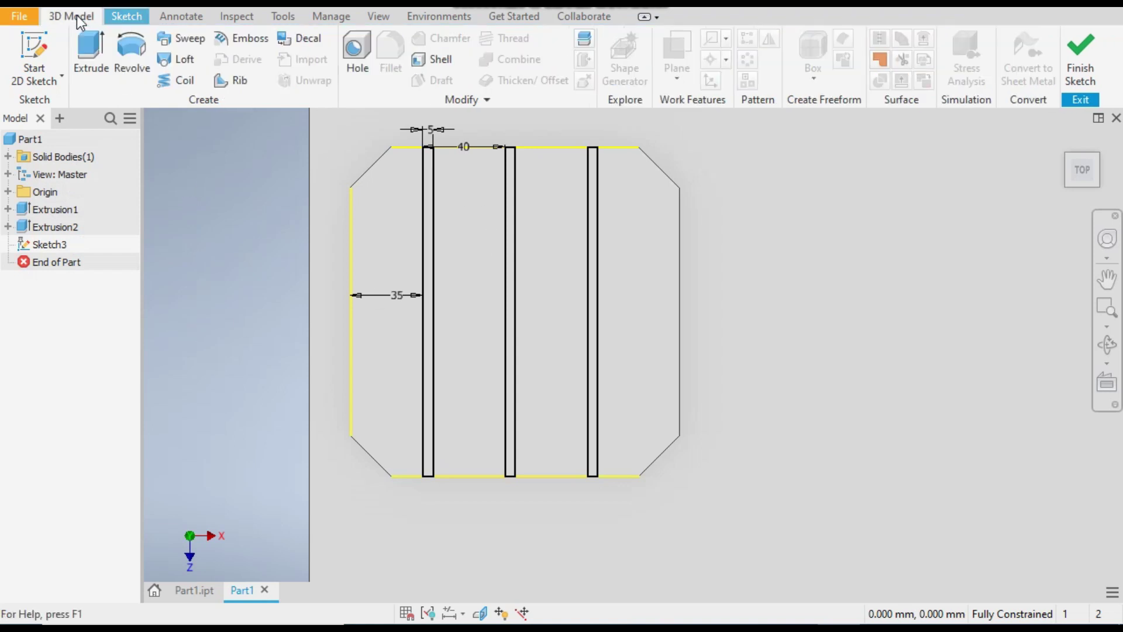
left_click(89, 54)
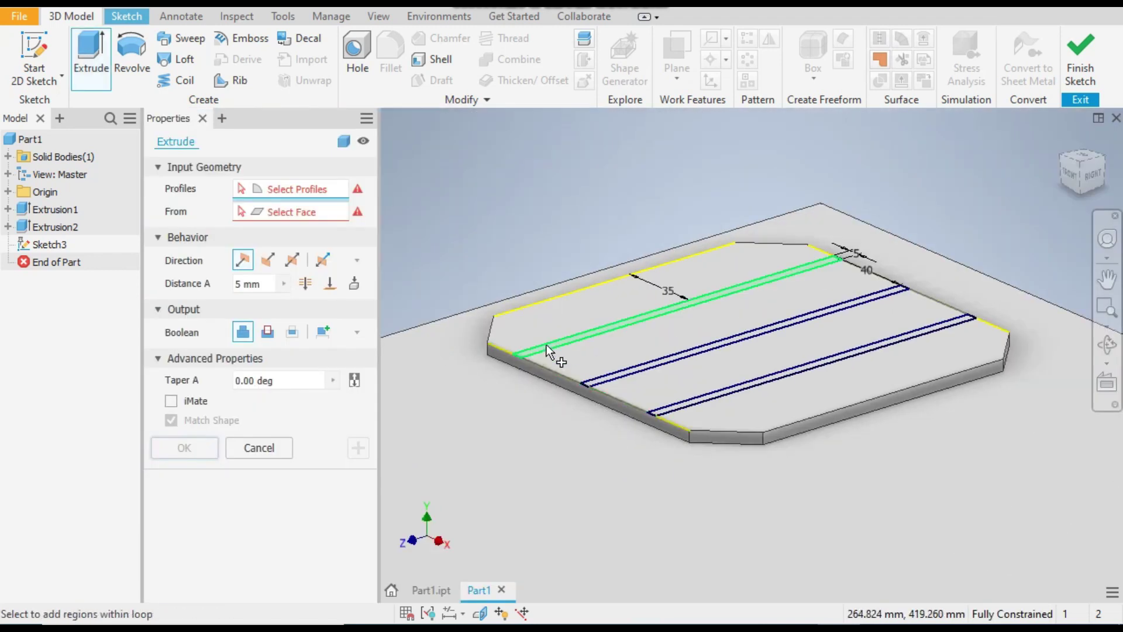
scroll(546, 345, "up", 5)
left_click(539, 354)
left_click(776, 454)
scroll(613, 420, "down", 3)
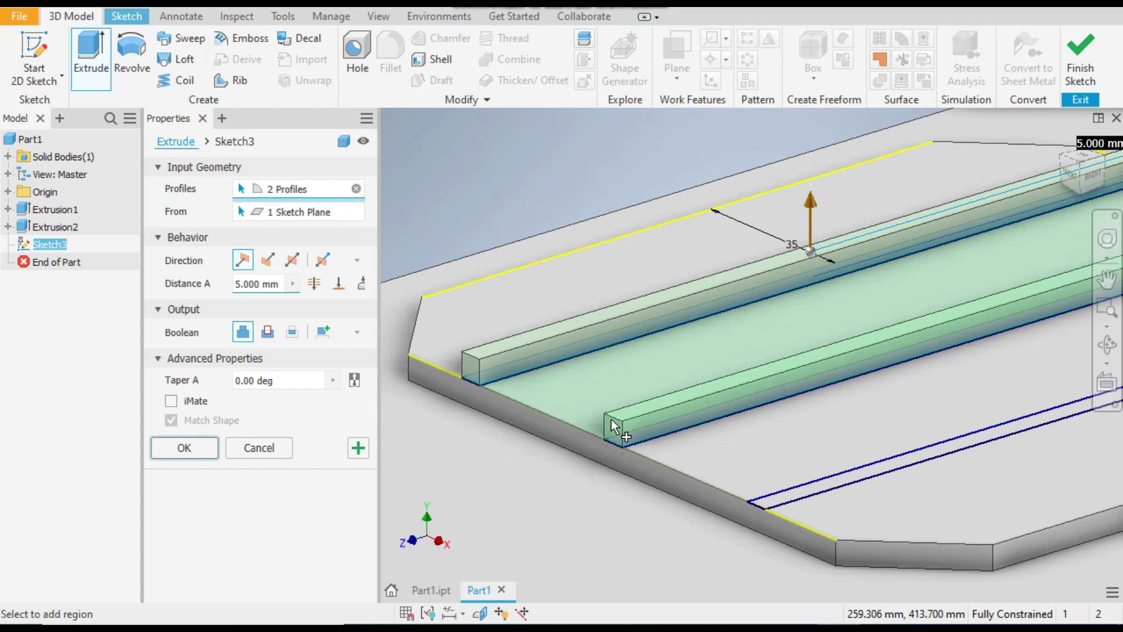
left_click(813, 491)
scroll(592, 367, "down", 3)
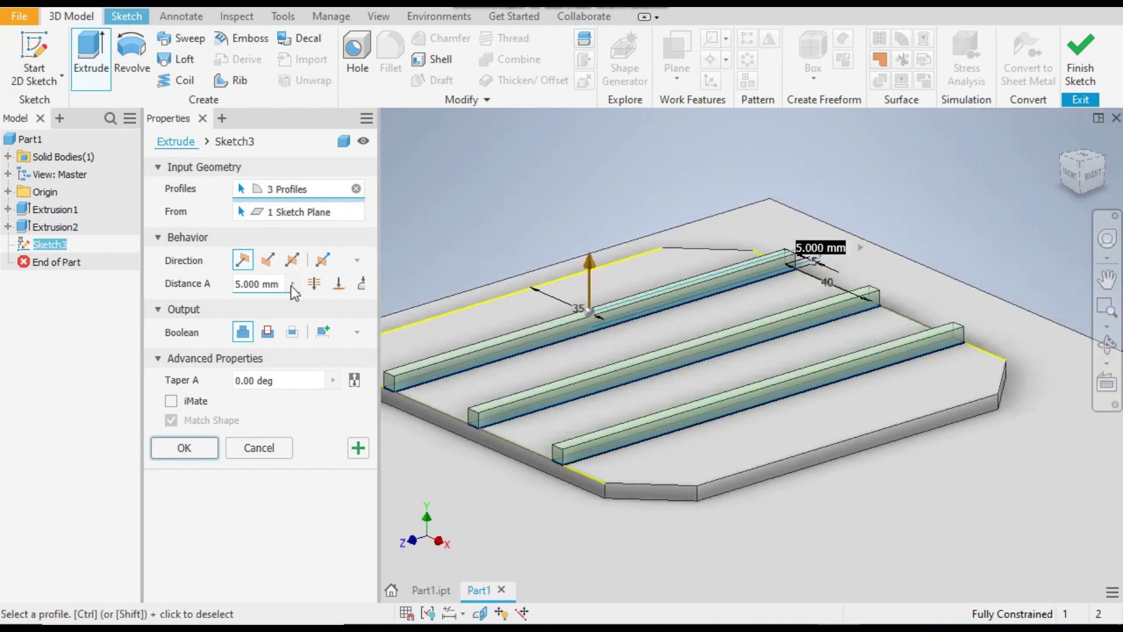
left_click(273, 261)
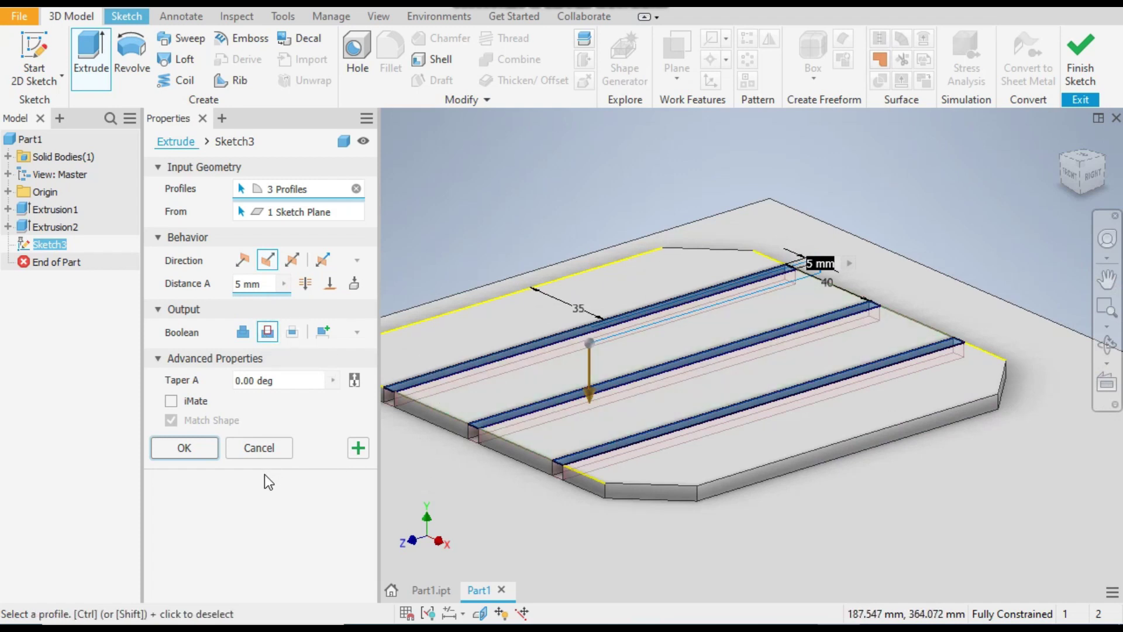
left_click(187, 447)
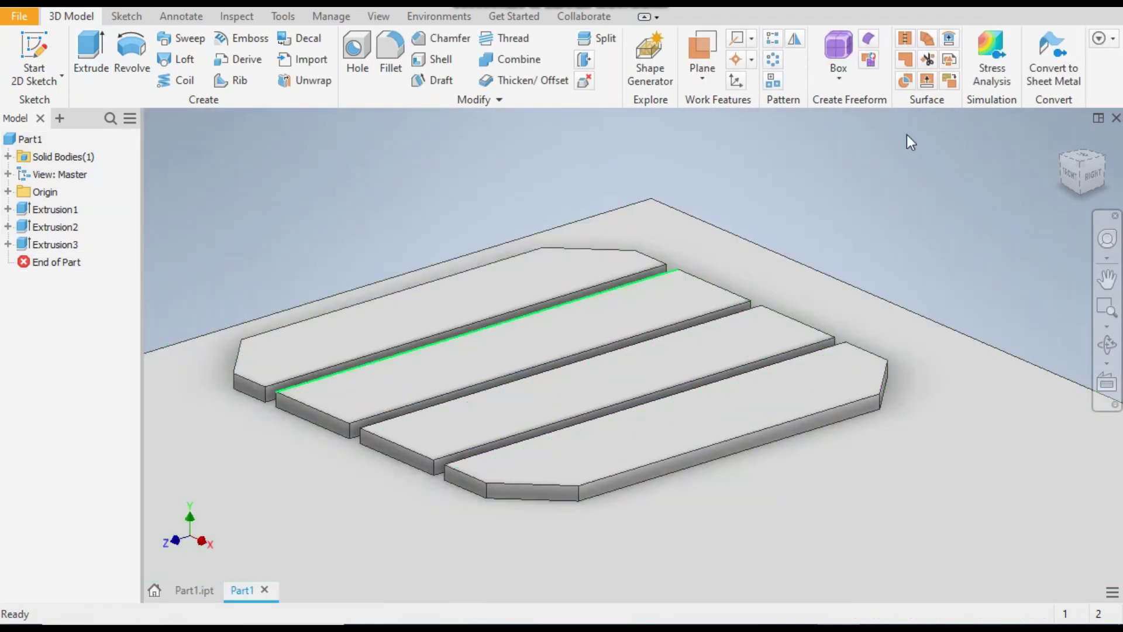
left_click(1061, 138)
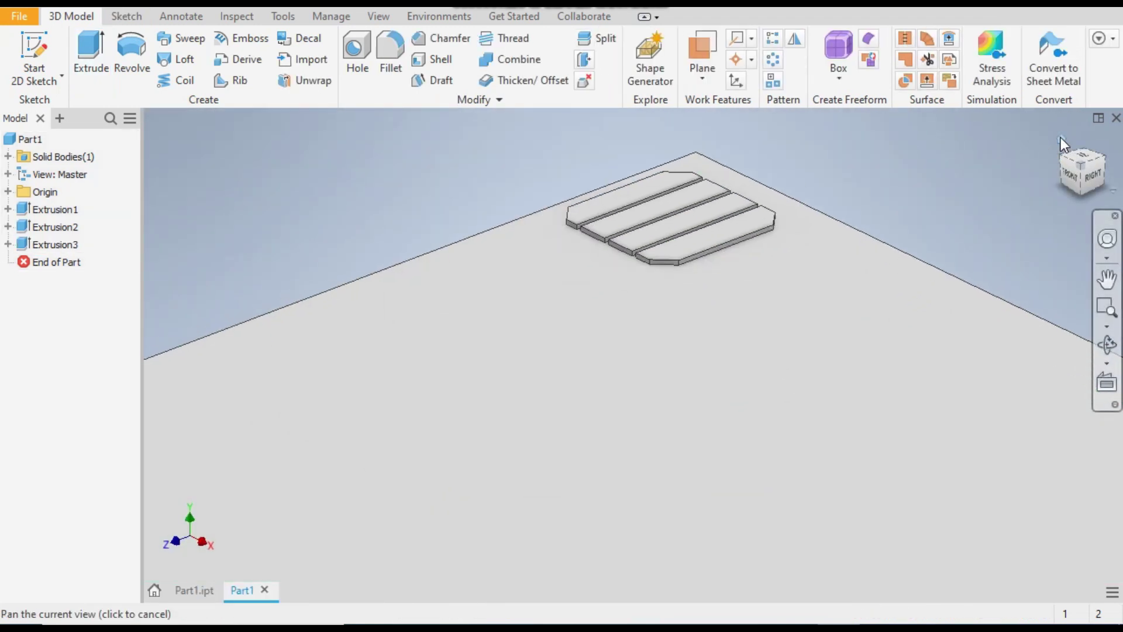
scroll(703, 143, "up", 5)
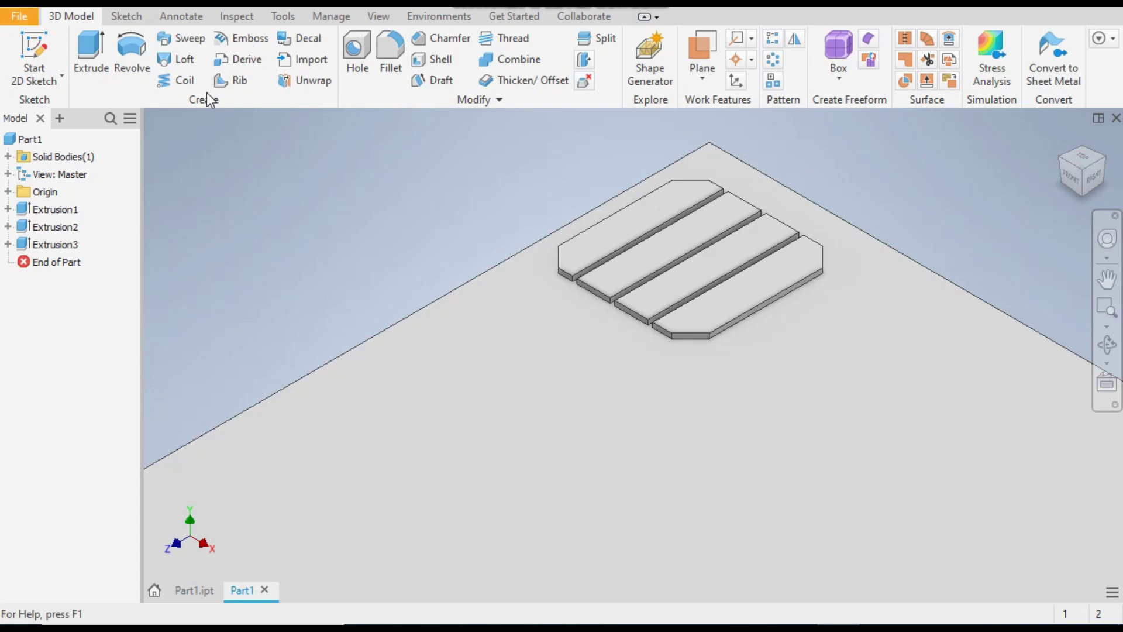
Step: Start a rectangular pattern of Extrusion2 and Extrusion3
left_click(773, 39)
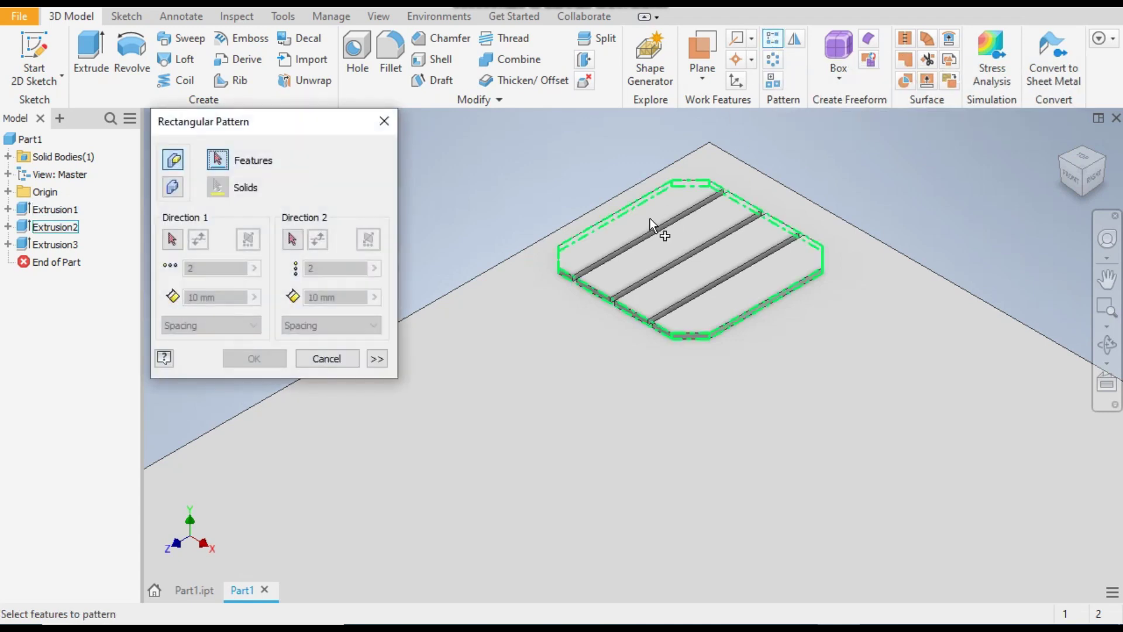
left_click(49, 227)
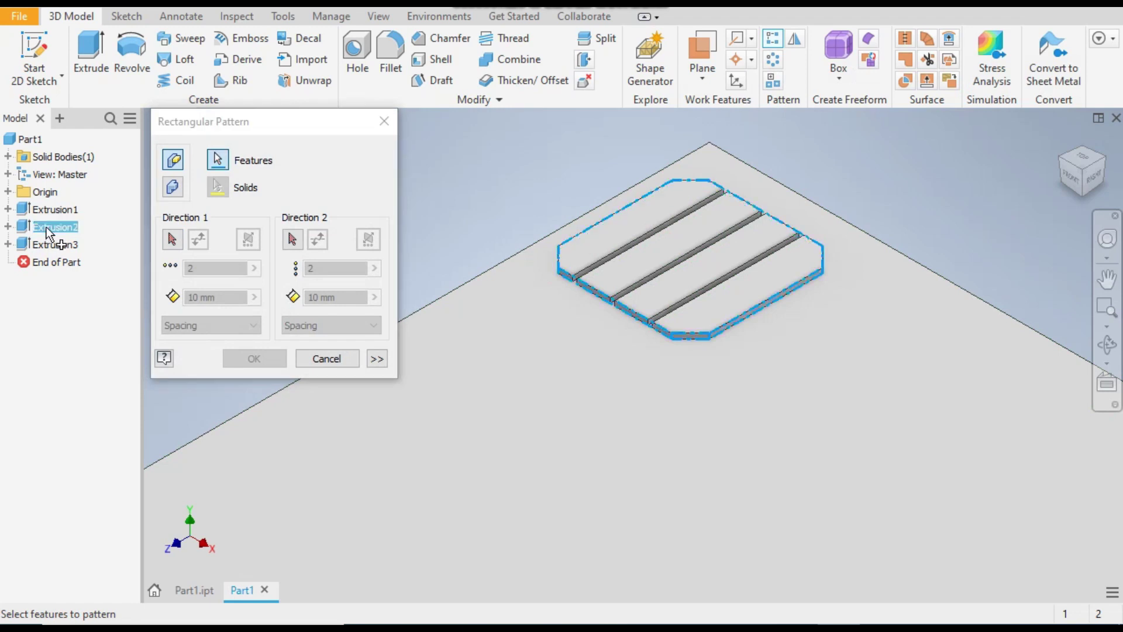
left_click(58, 245, "ctrl")
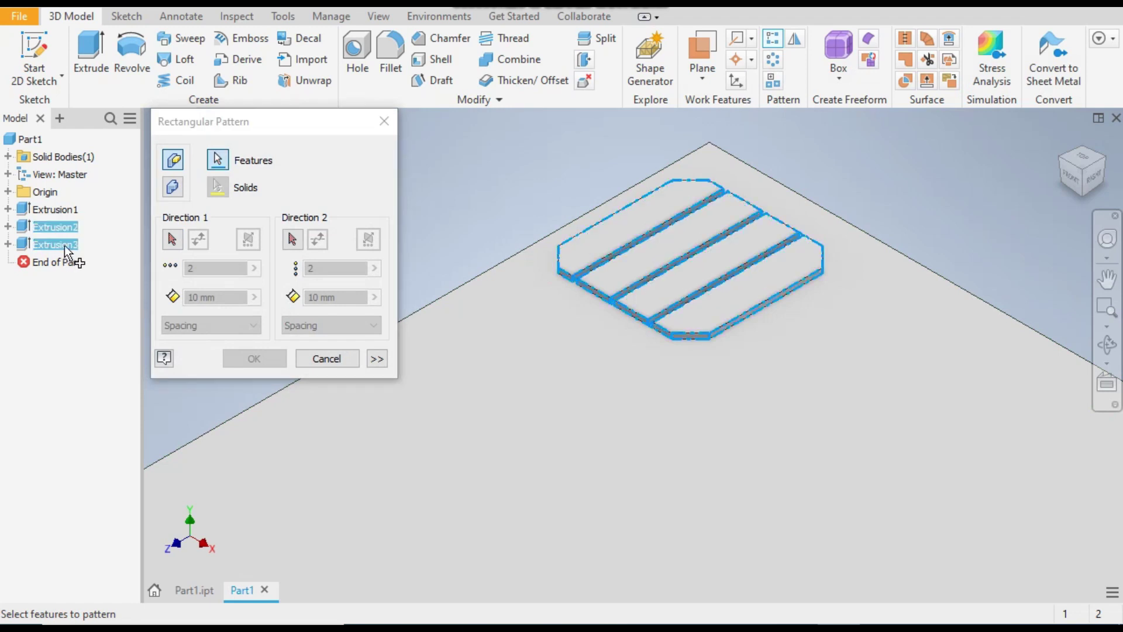
scroll(696, 164, "down", 4)
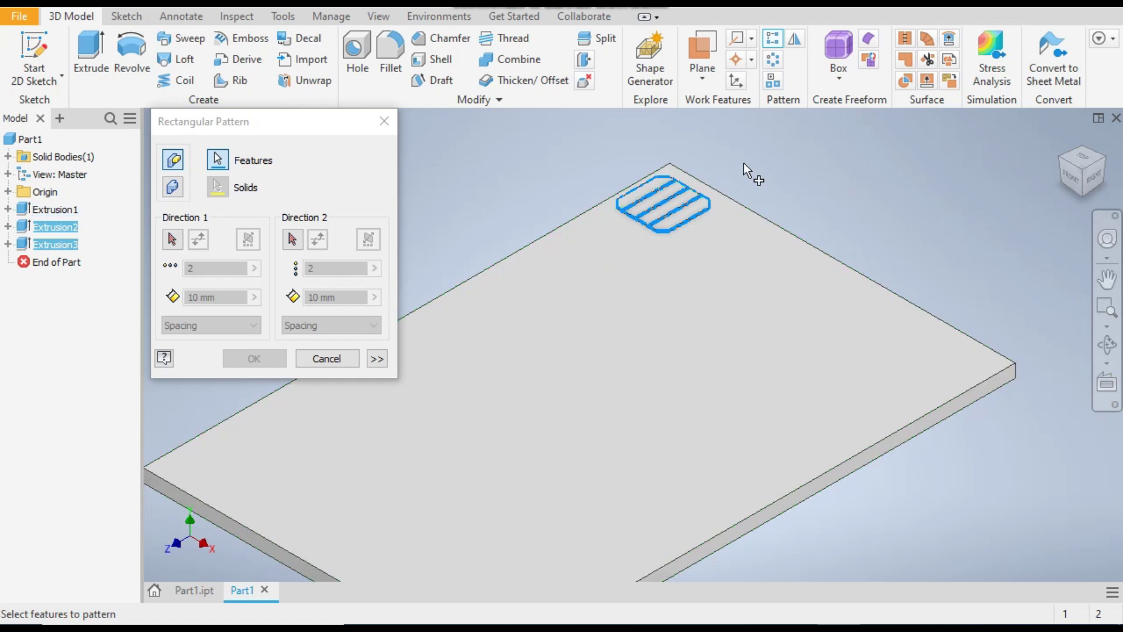
left_click(174, 241)
Step: Set the first direction along the plate's long edge, reversed, with 6 copies at 170 mm
left_click(175, 241)
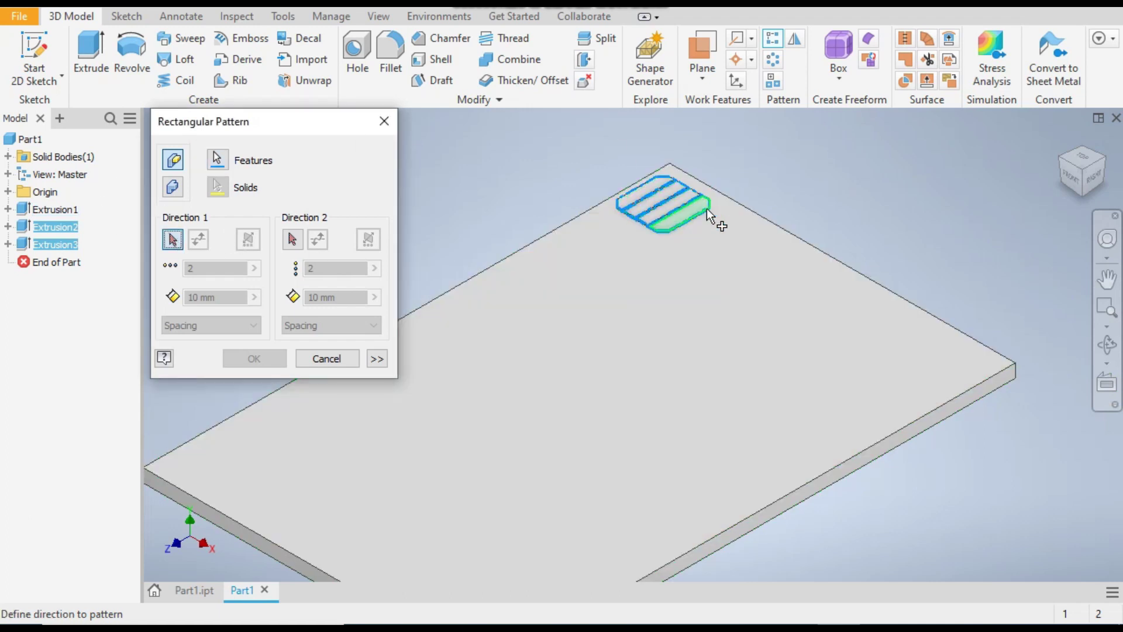
left_click(797, 231)
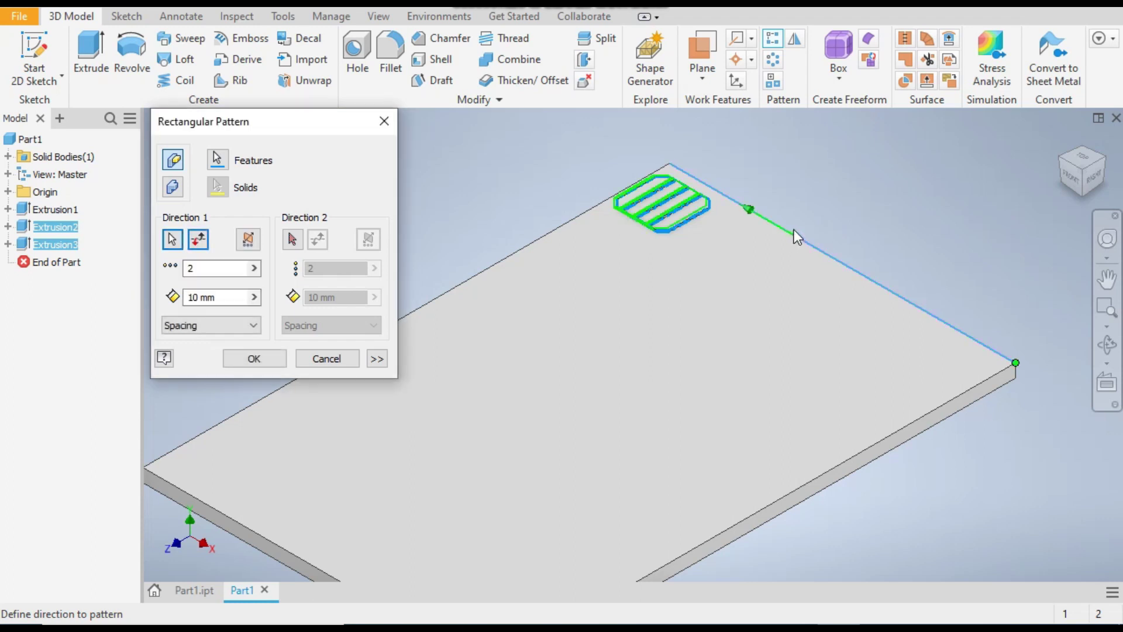
left_click(199, 241)
left_click(188, 268)
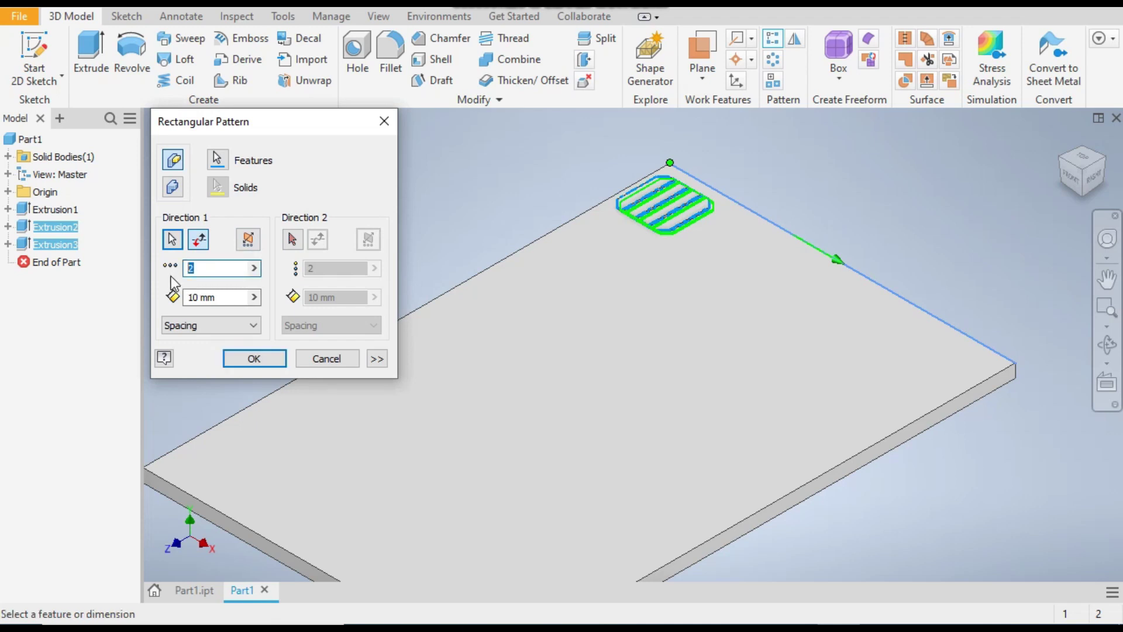
type("6")
key("Tab")
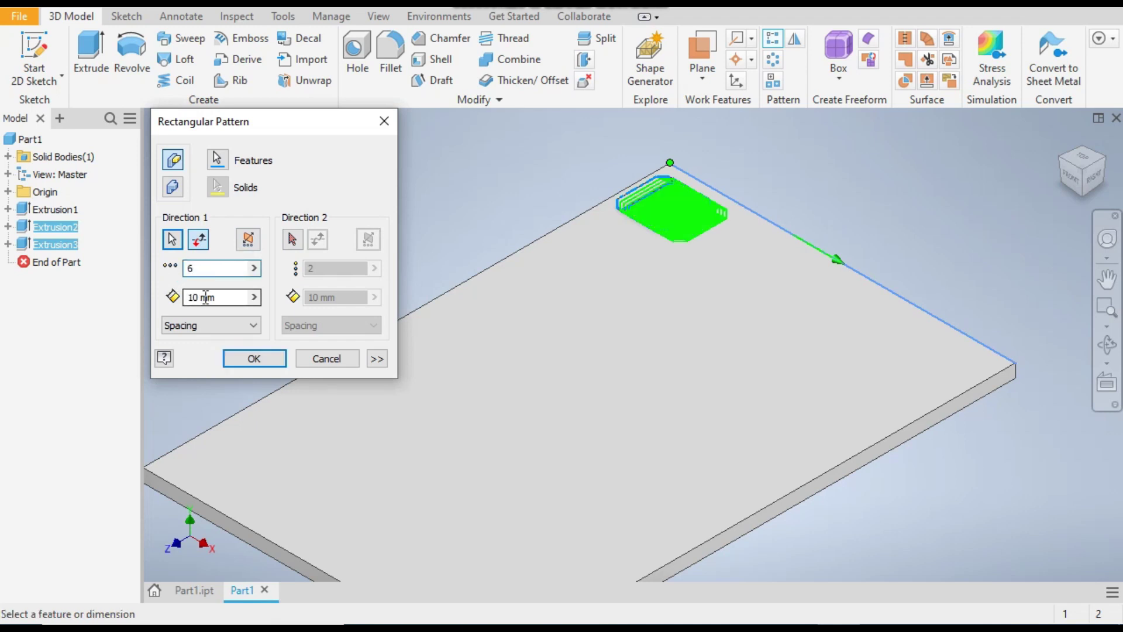
type("170")
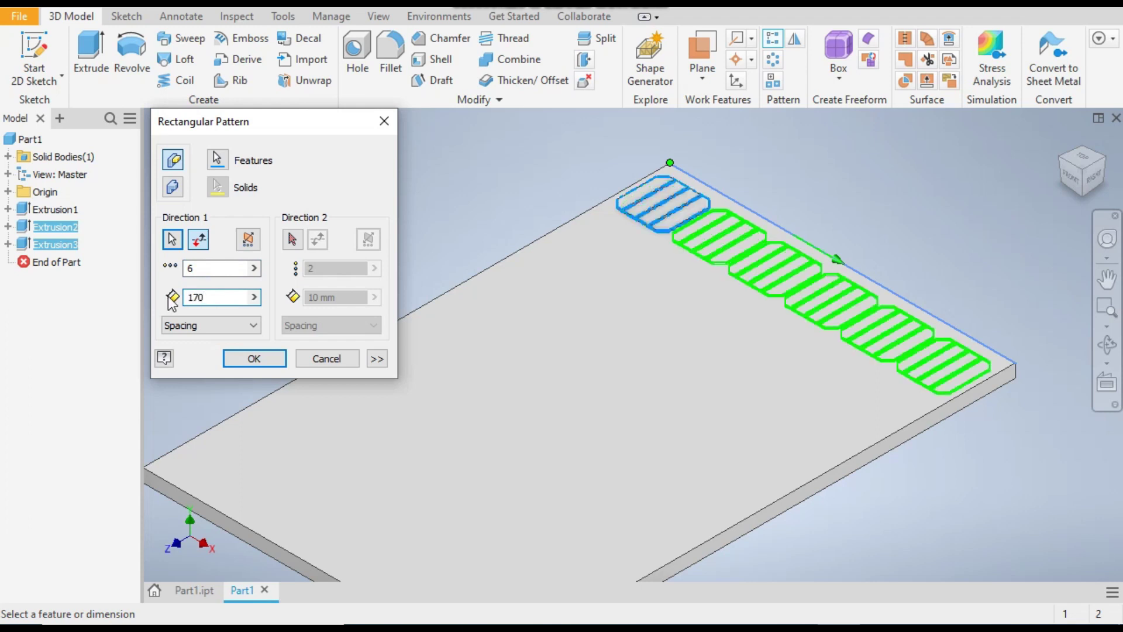
Step: Set the second direction along the plate's short edge at 170 mm spacing and create the grid
left_click(290, 241)
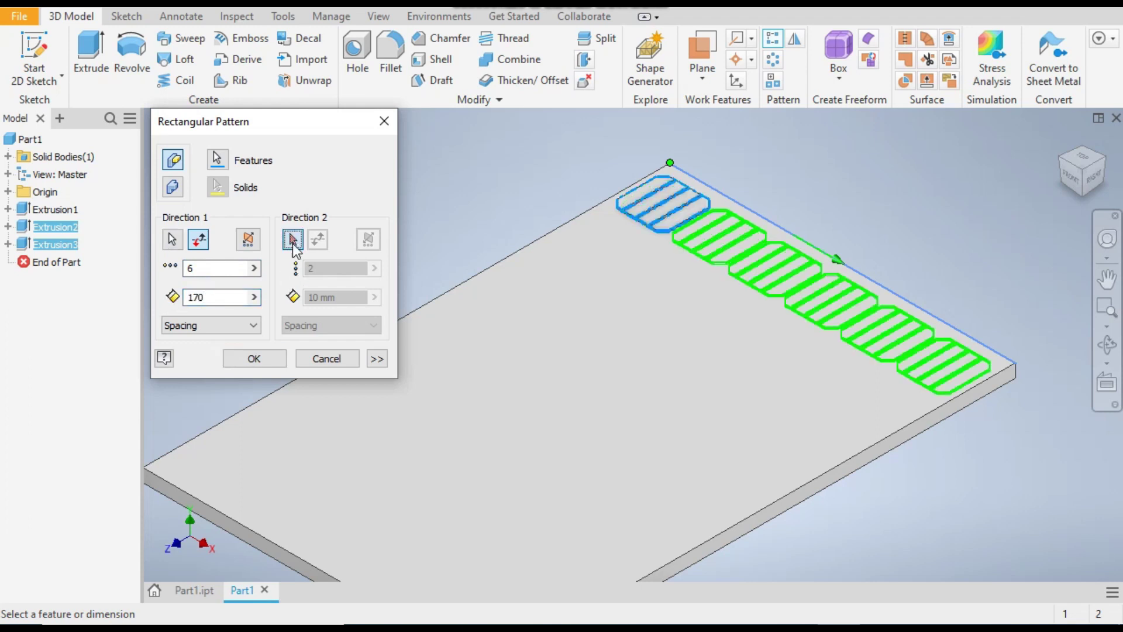
left_click(500, 259)
left_click(339, 297)
type("170")
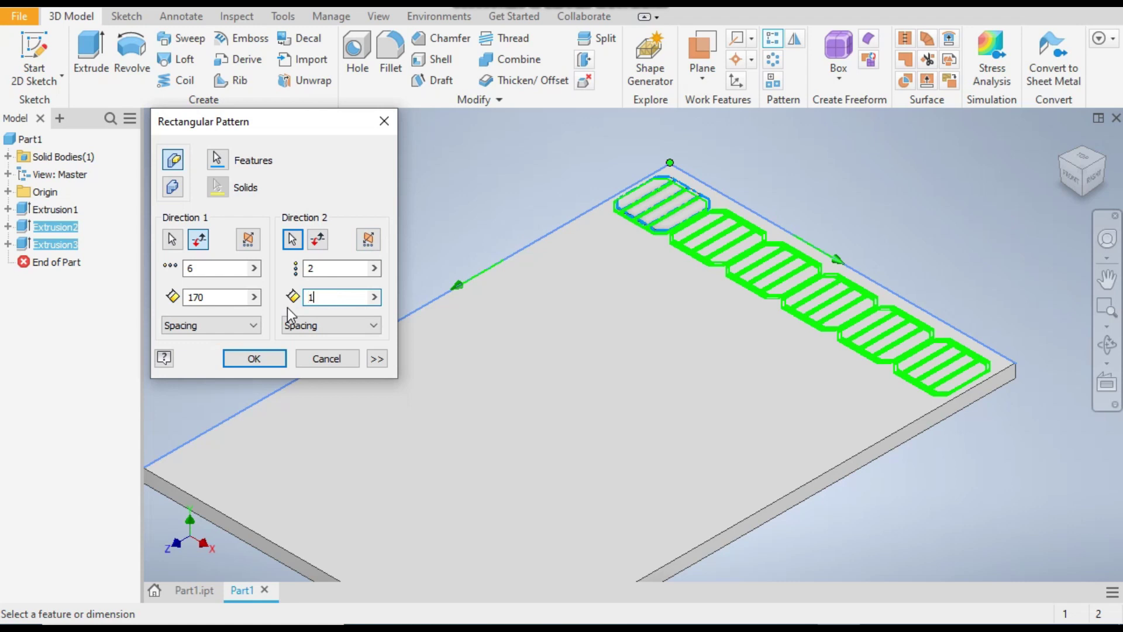
left_click(313, 268)
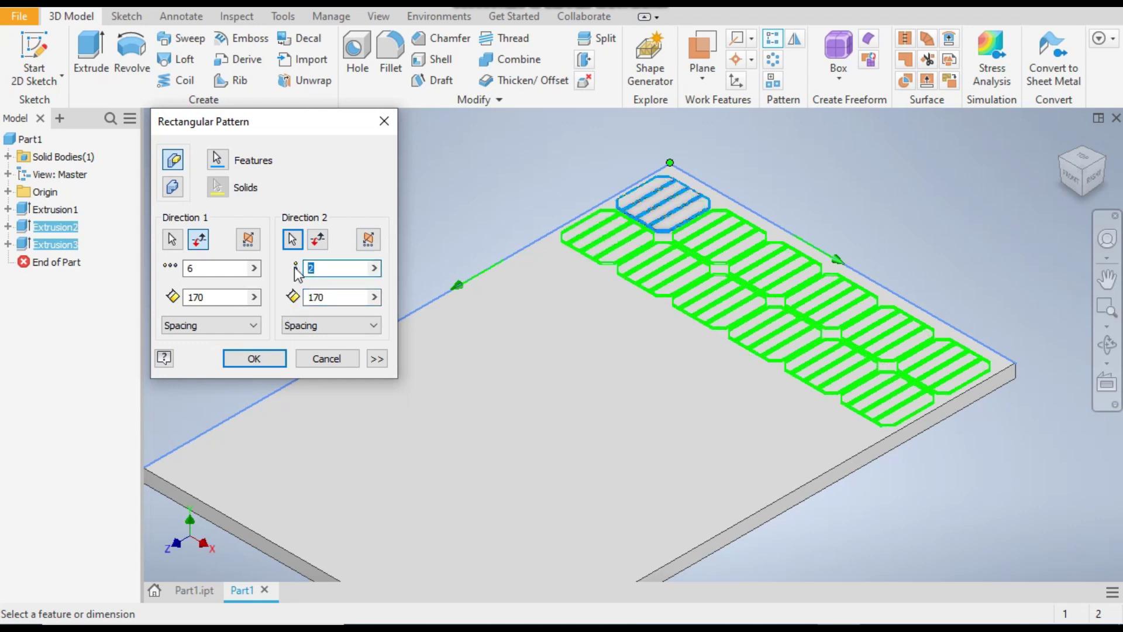
type("6")
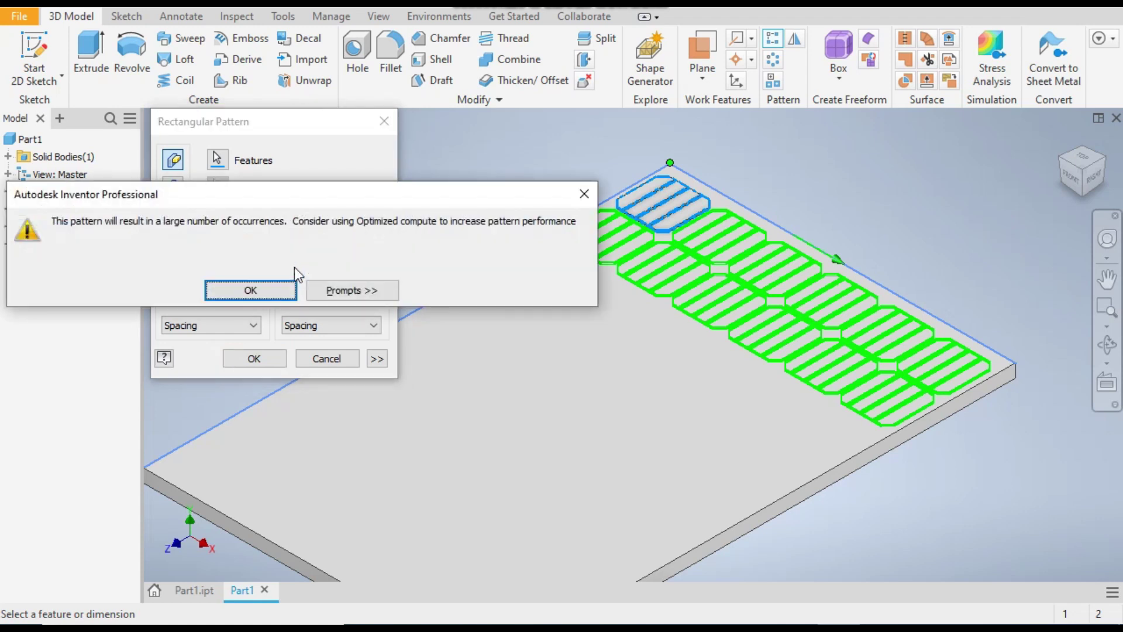
left_click(584, 194)
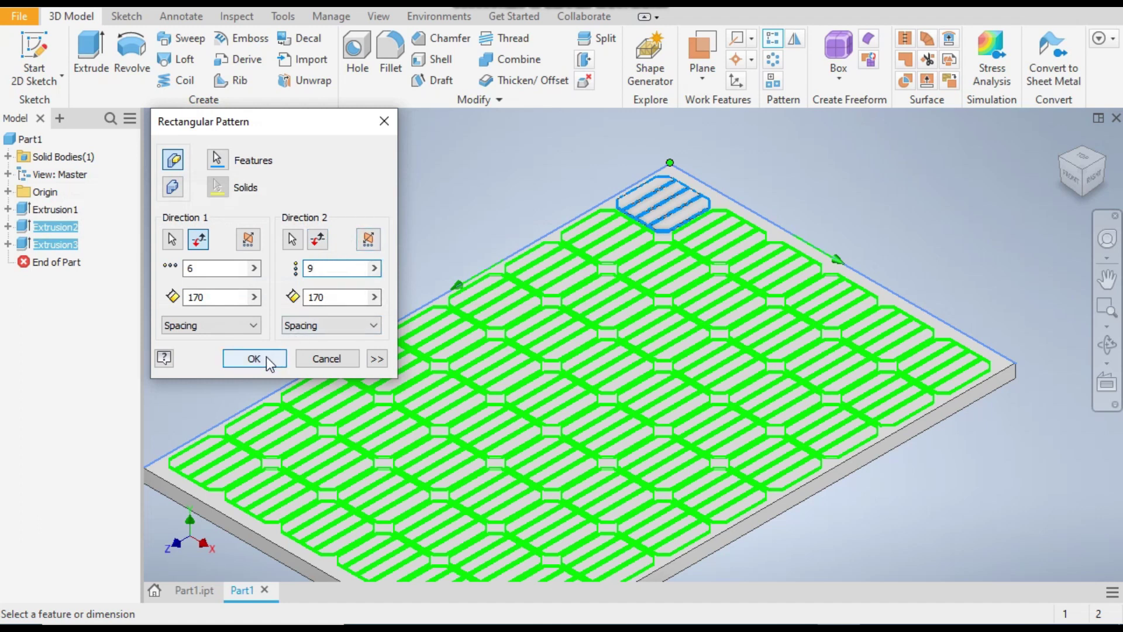
scroll(229, 430, "up", 5)
scroll(345, 422, "up", 3)
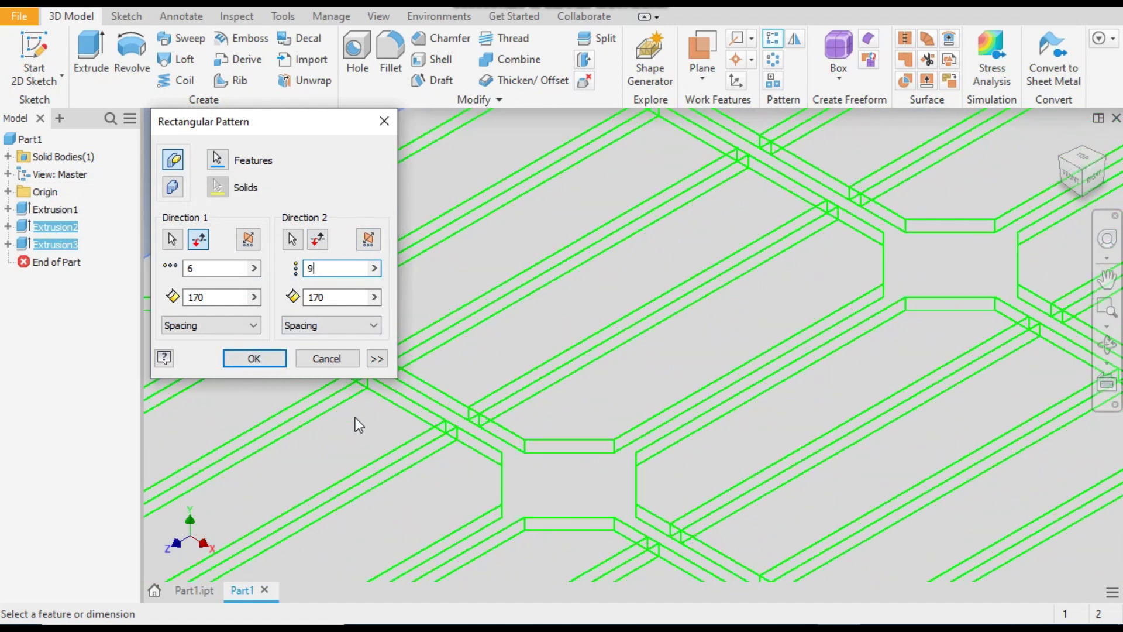
scroll(396, 422, "down", 8)
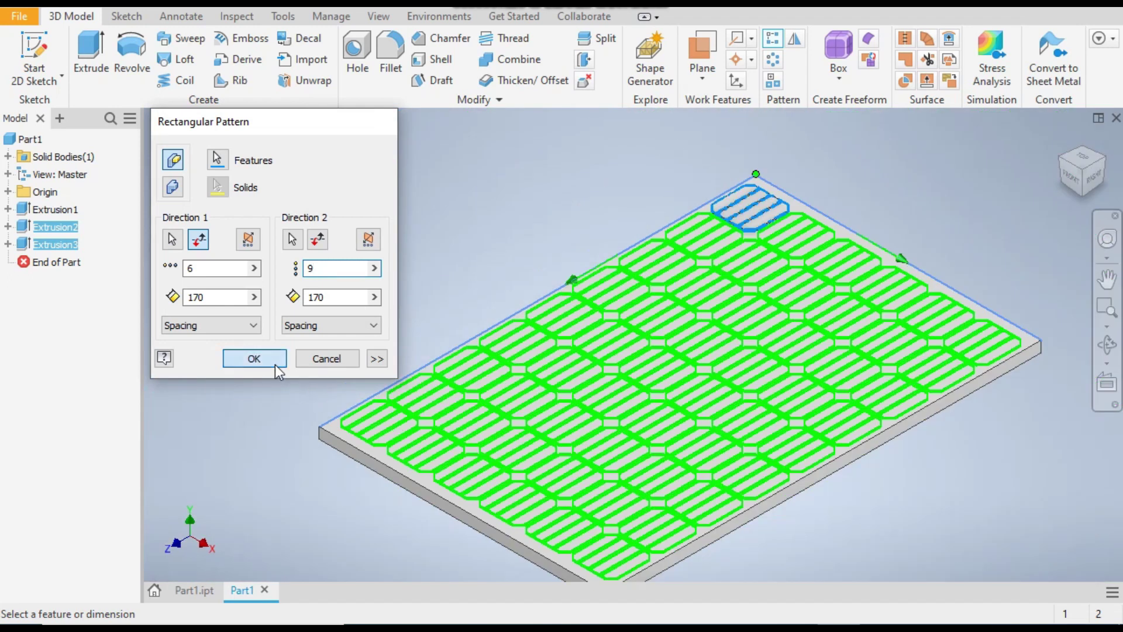
left_click(254, 358)
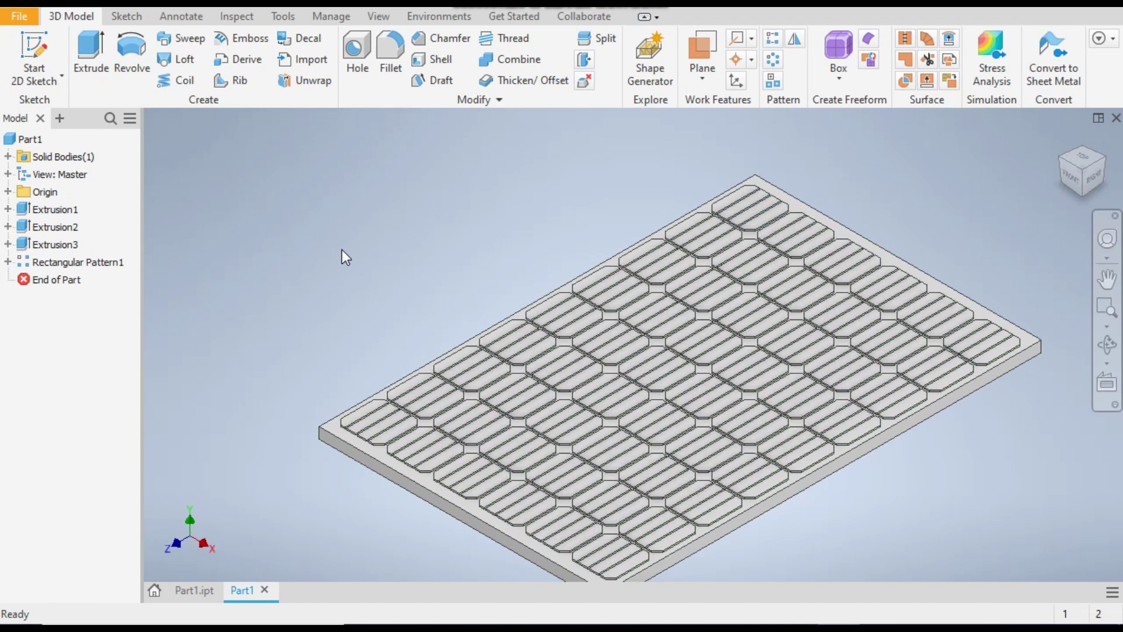
scroll(444, 420, "up", 5)
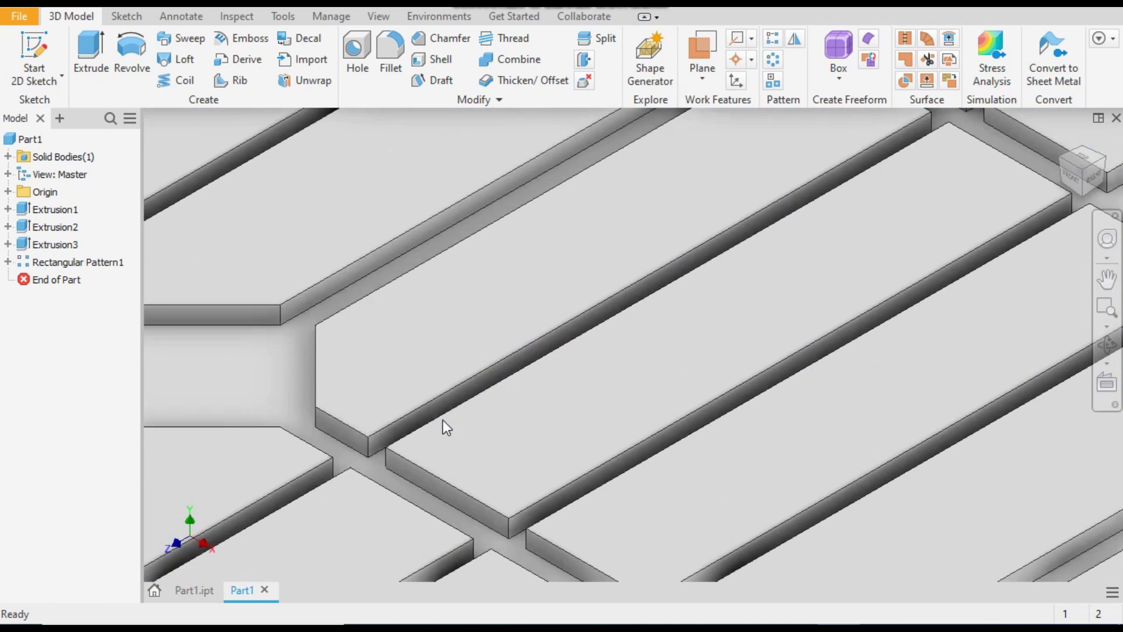
scroll(448, 490, "down", 3)
scroll(487, 413, "down", 4)
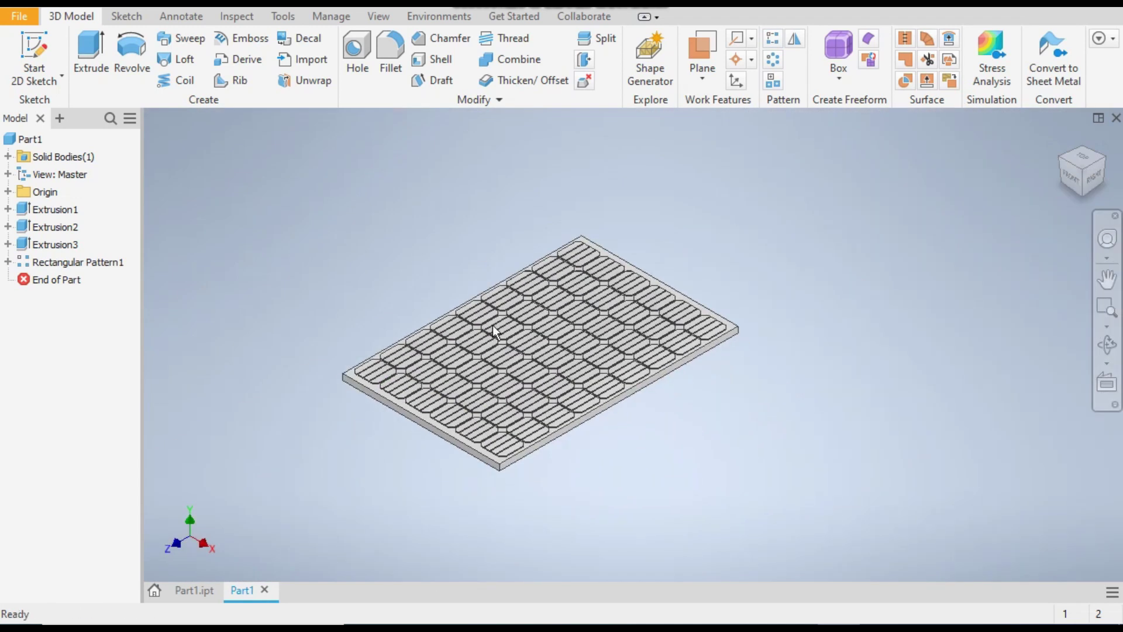
scroll(570, 246, "up", 2)
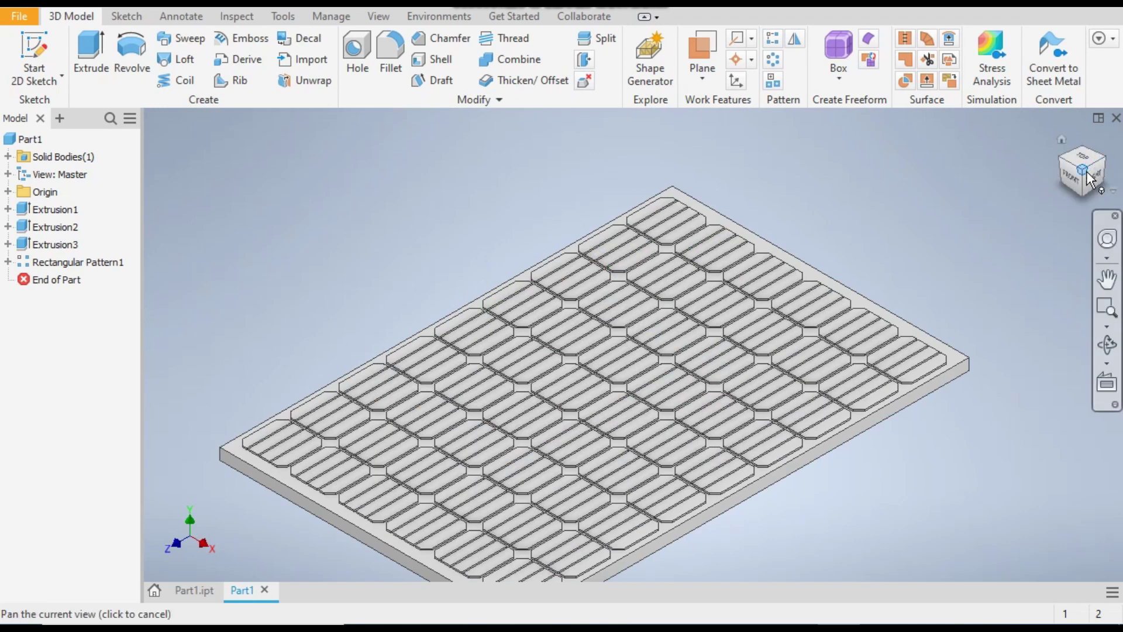
left_click(1106, 166)
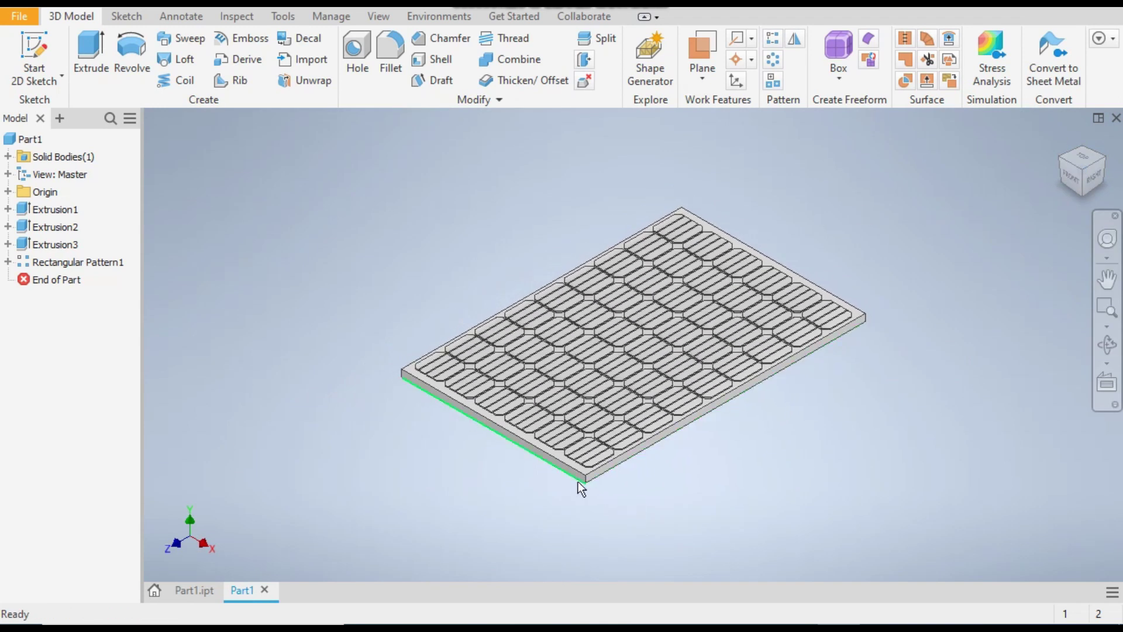
left_click(204, 593)
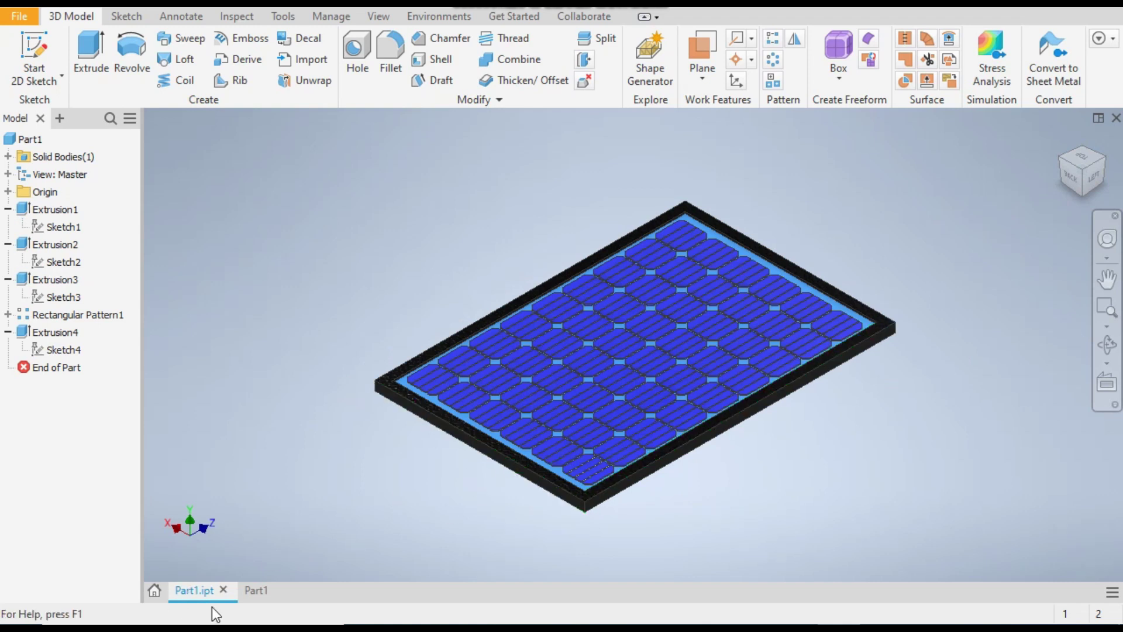
left_click(253, 593)
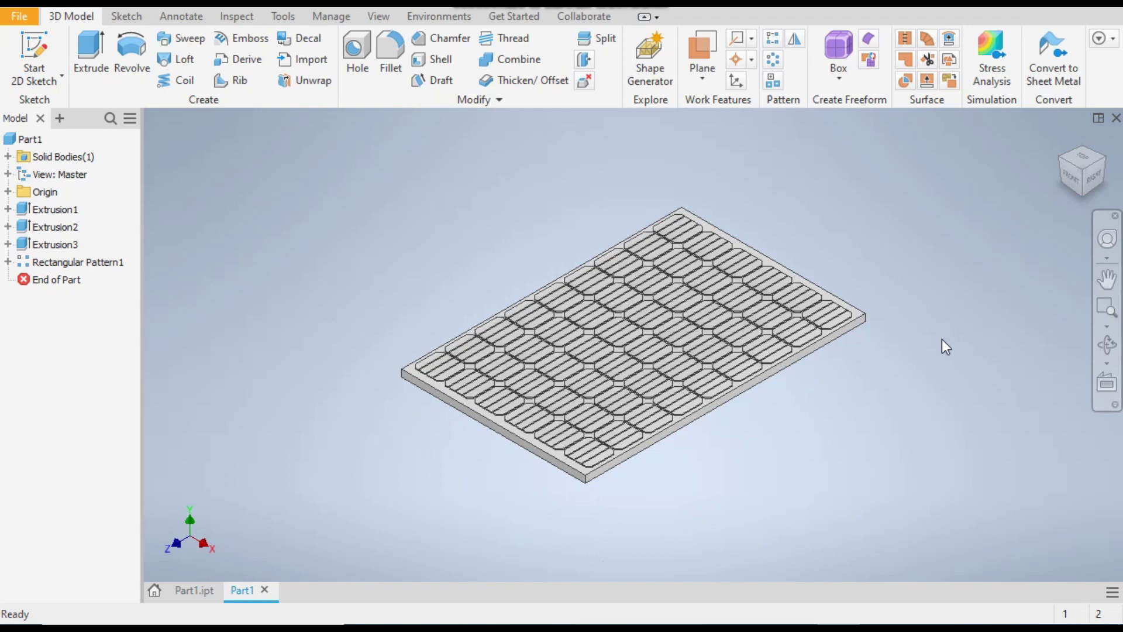
middle_click_drag(926, 366, 651, 293, "shift")
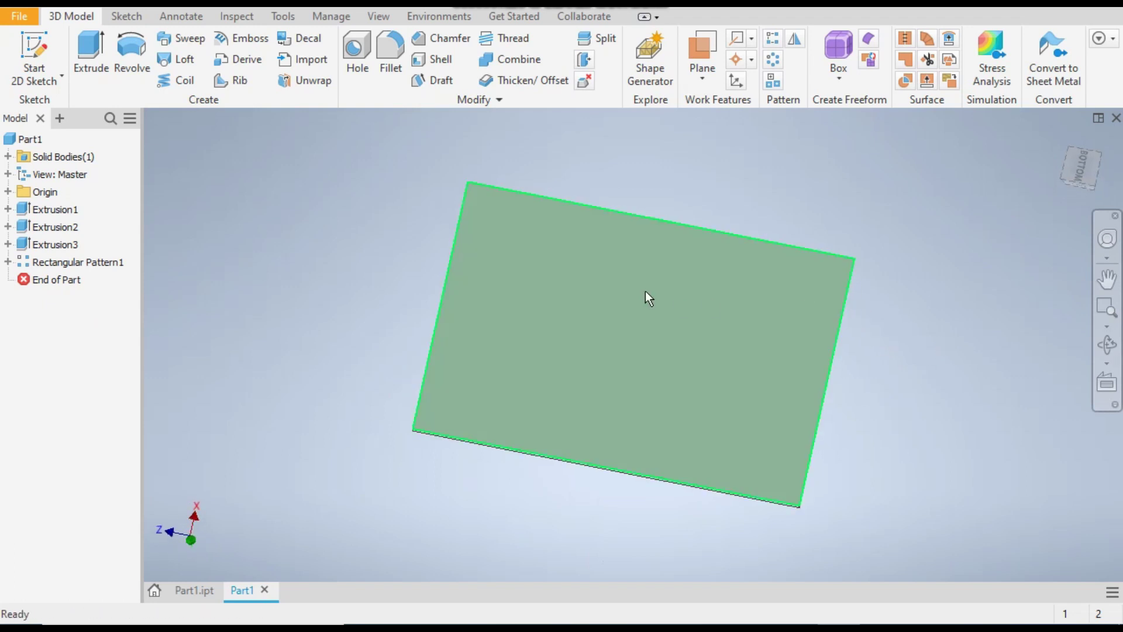
Step: Start a sketch on the plate's bottom face and project its four outline edges
left_click(645, 290)
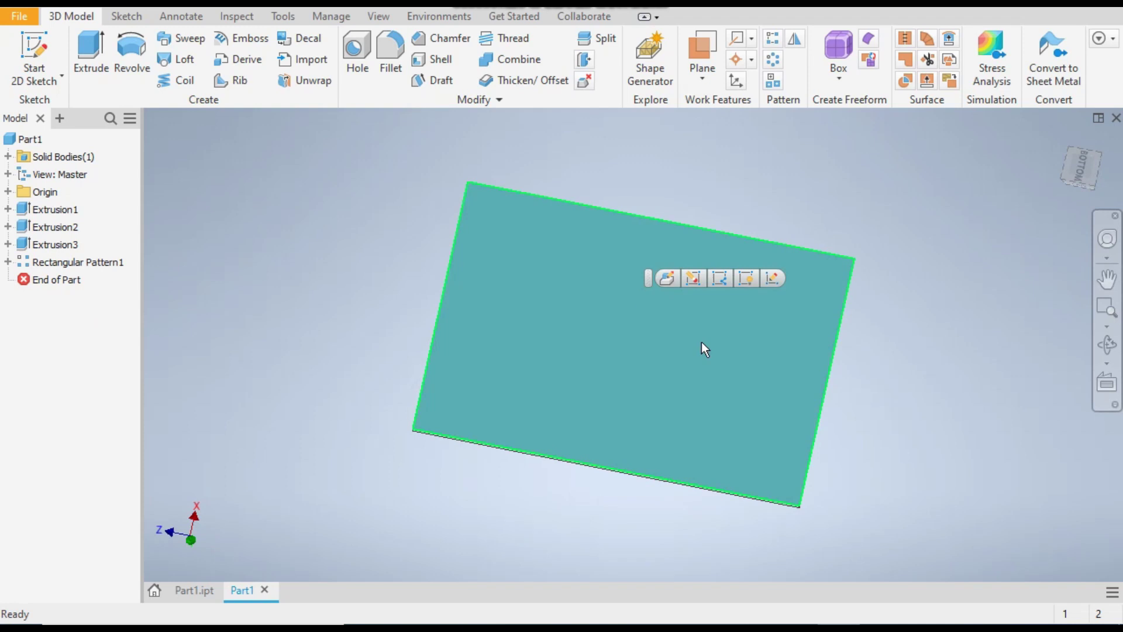
left_click(51, 44)
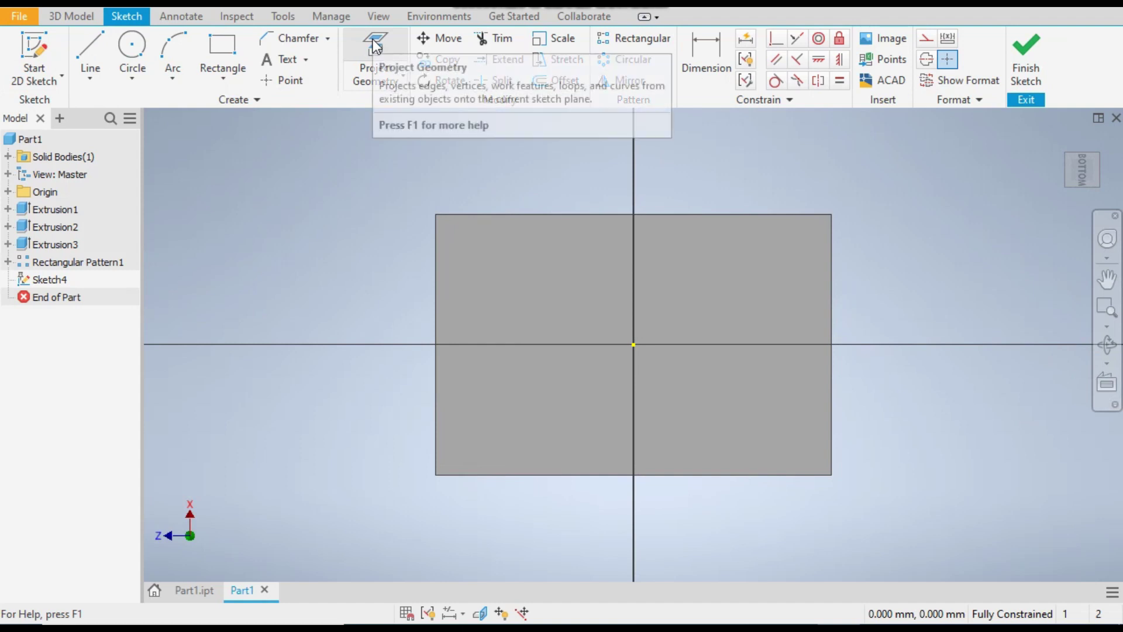
left_click(401, 58)
left_click(521, 215)
left_click(436, 261)
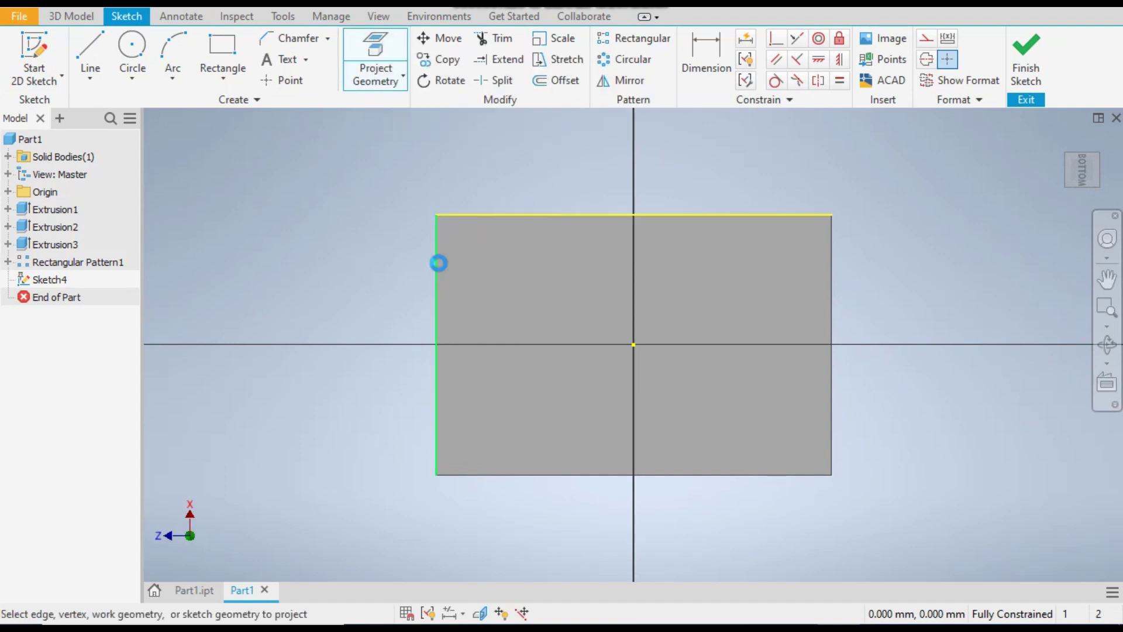
left_click(531, 475)
left_click(833, 404)
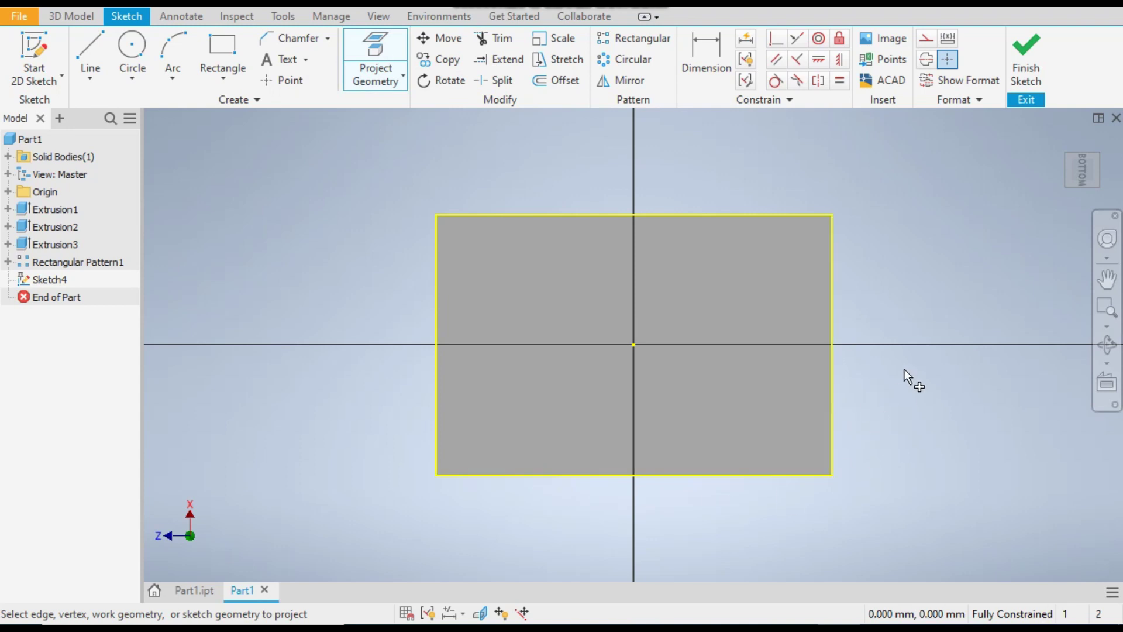
Step: Offset the projected rectangle 50 mm outward and finish the sketch
left_click(562, 81)
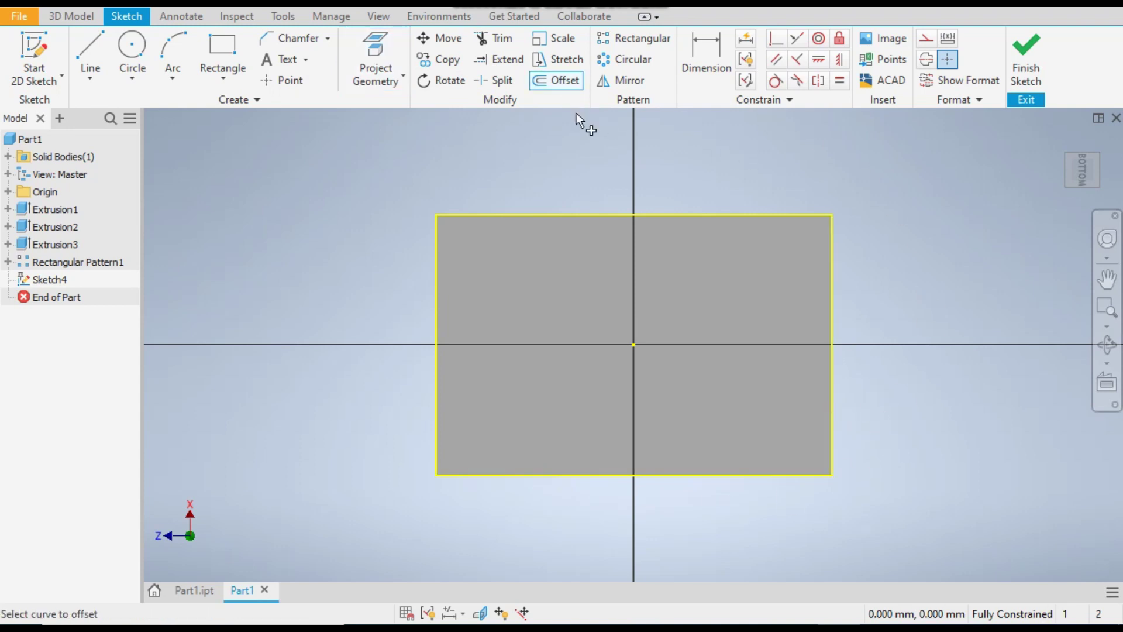
left_click(564, 212)
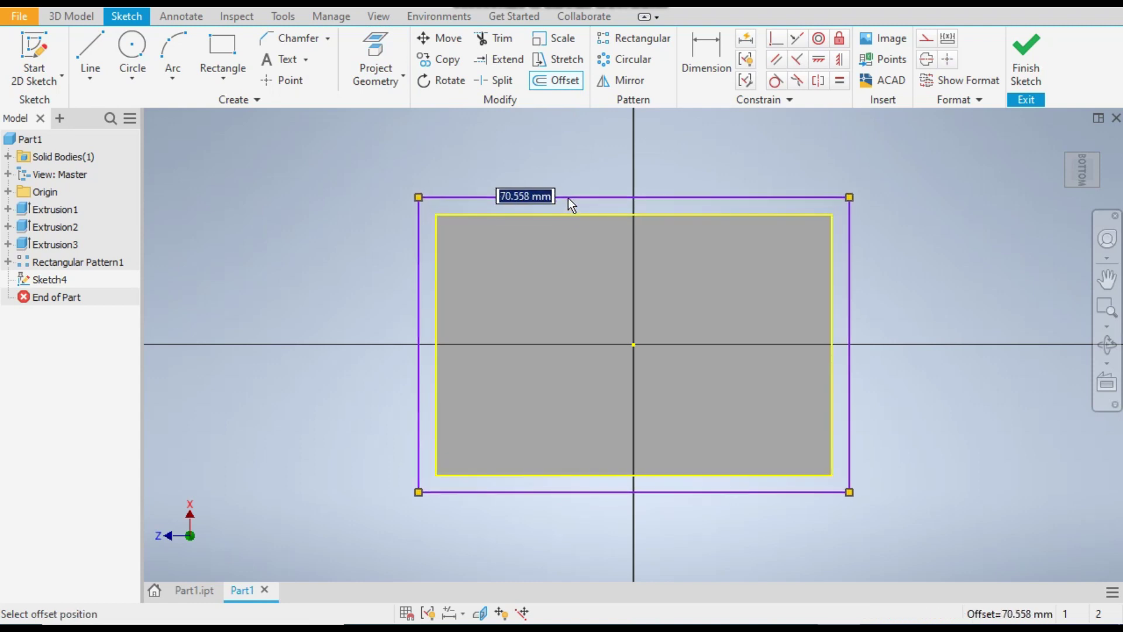
type("50")
key("Return")
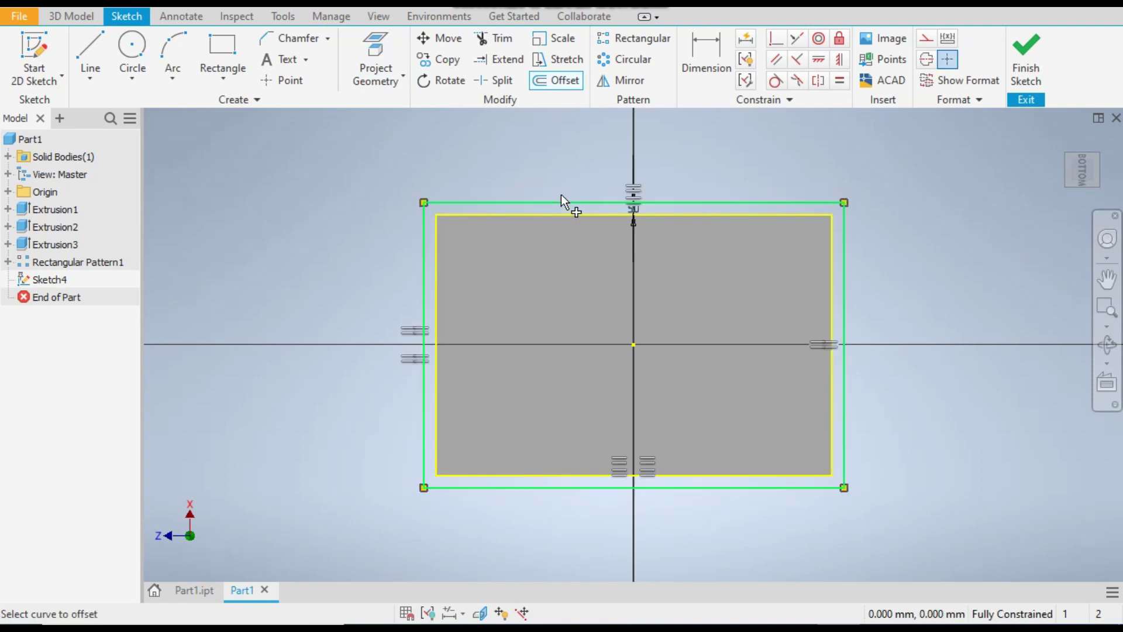
left_click(1026, 62)
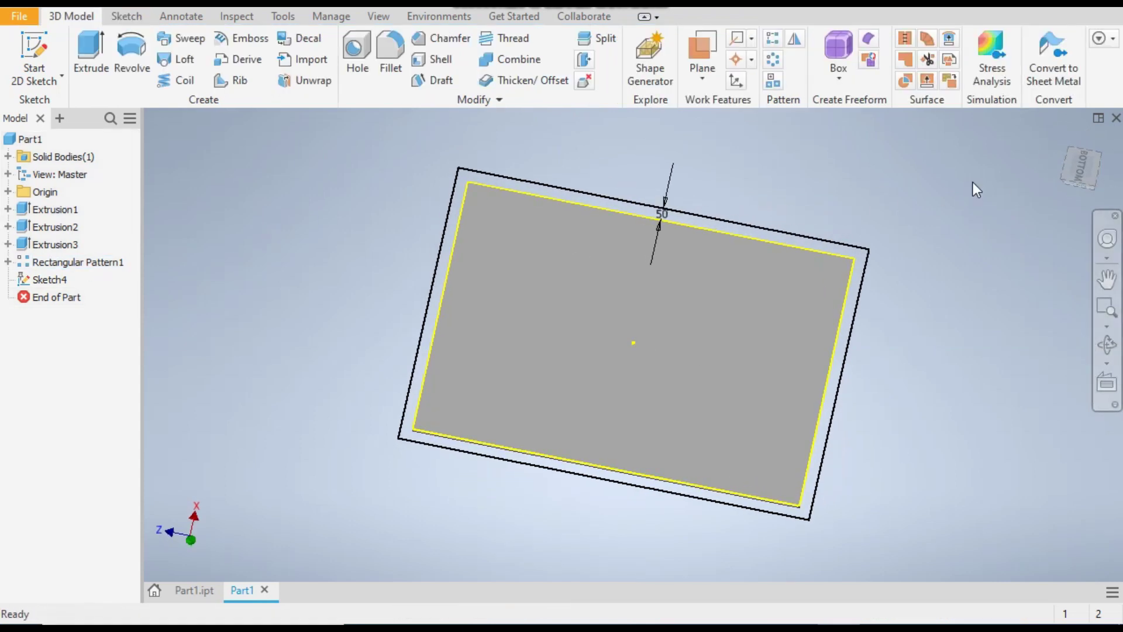
Step: Extrude the outer band profile upward by 50 mm to form the frame
middle_click_drag(911, 178, 991, 295, "shift")
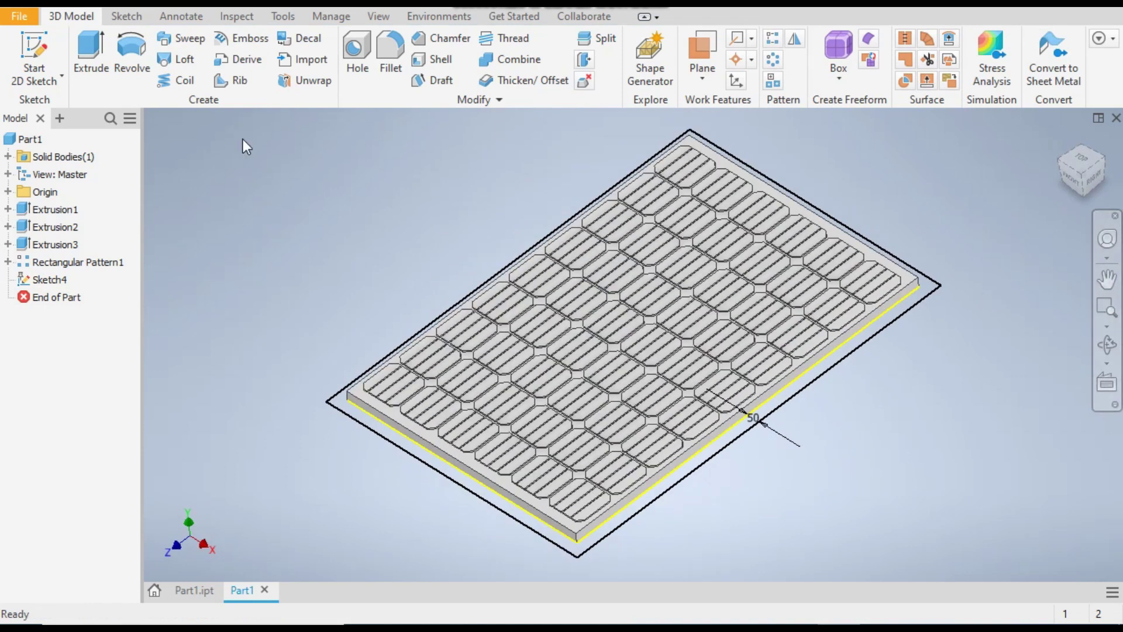
left_click(96, 56)
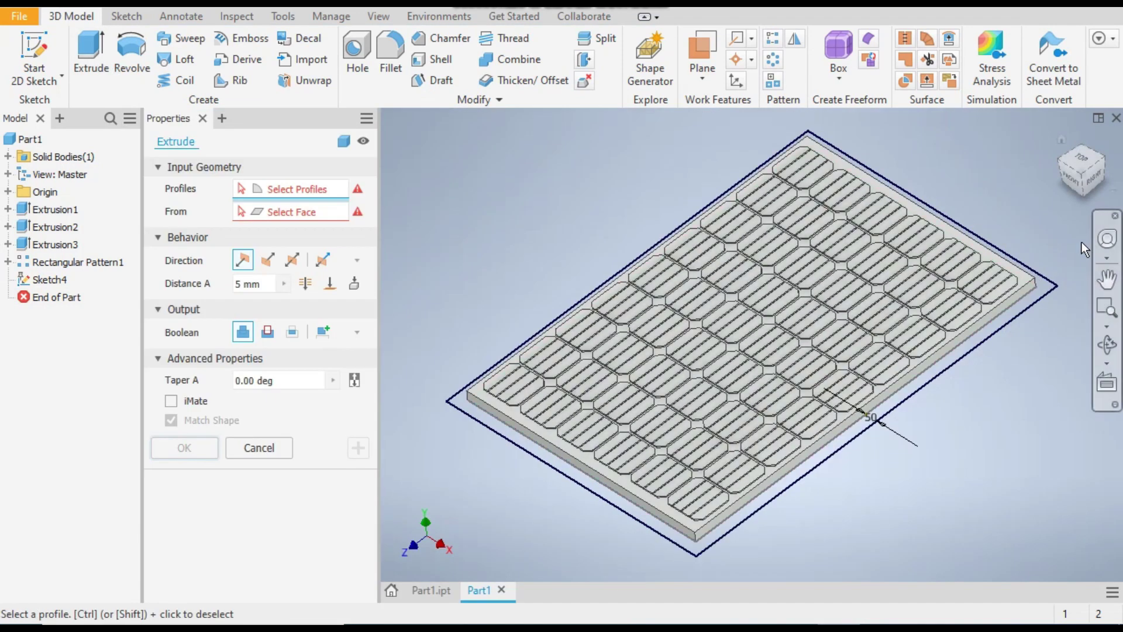
scroll(1013, 382, "down", 4)
left_click(971, 352)
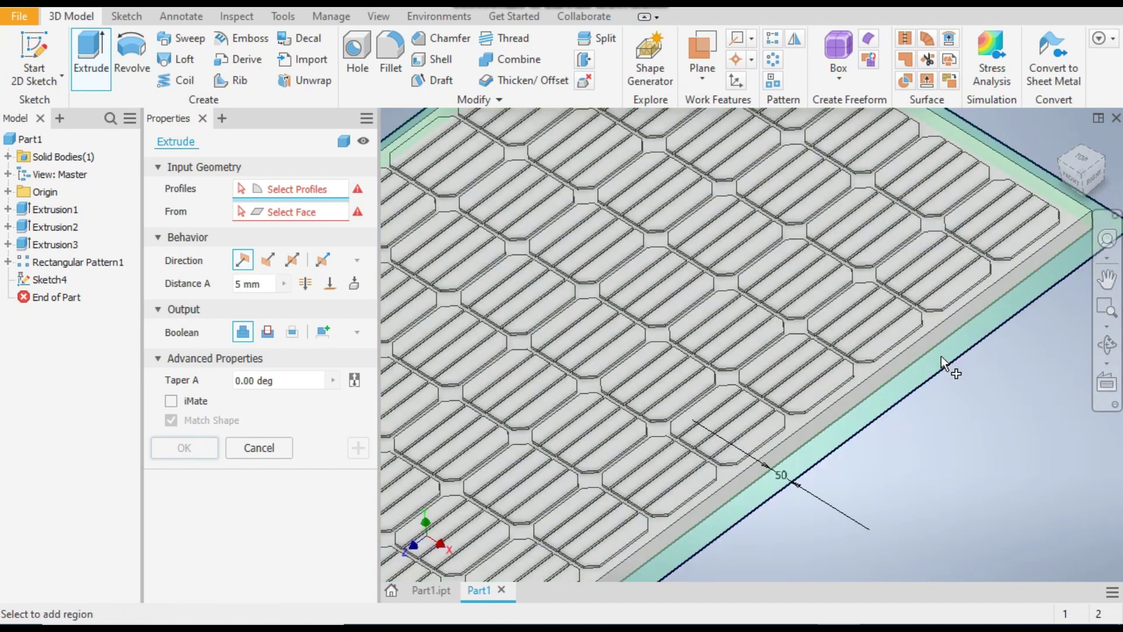
scroll(966, 351, "up", 5)
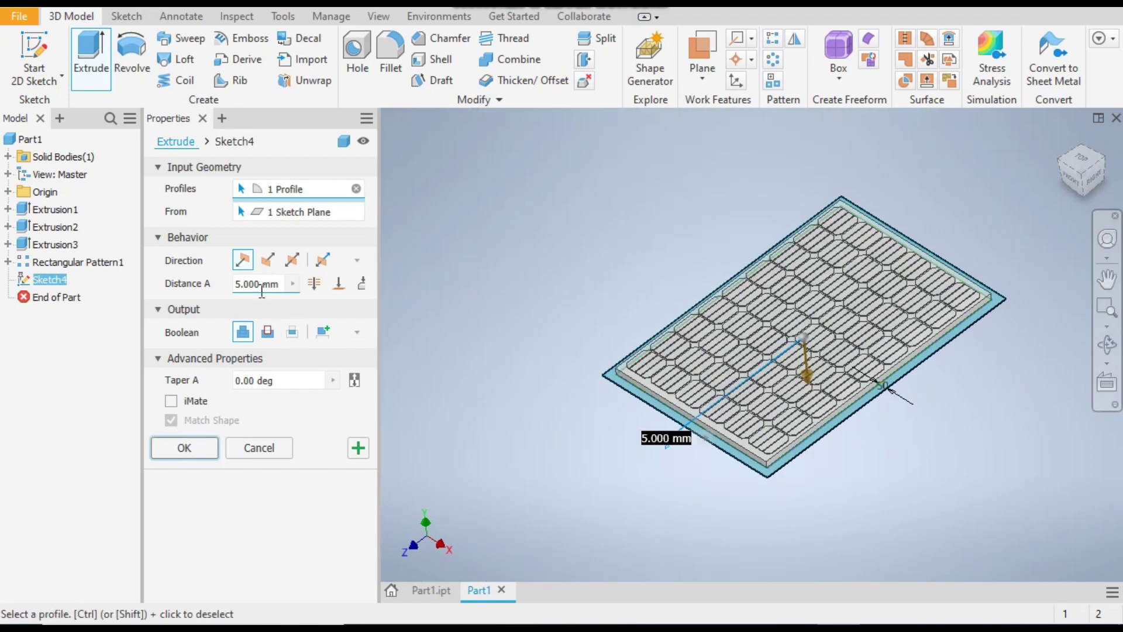
left_click(269, 261)
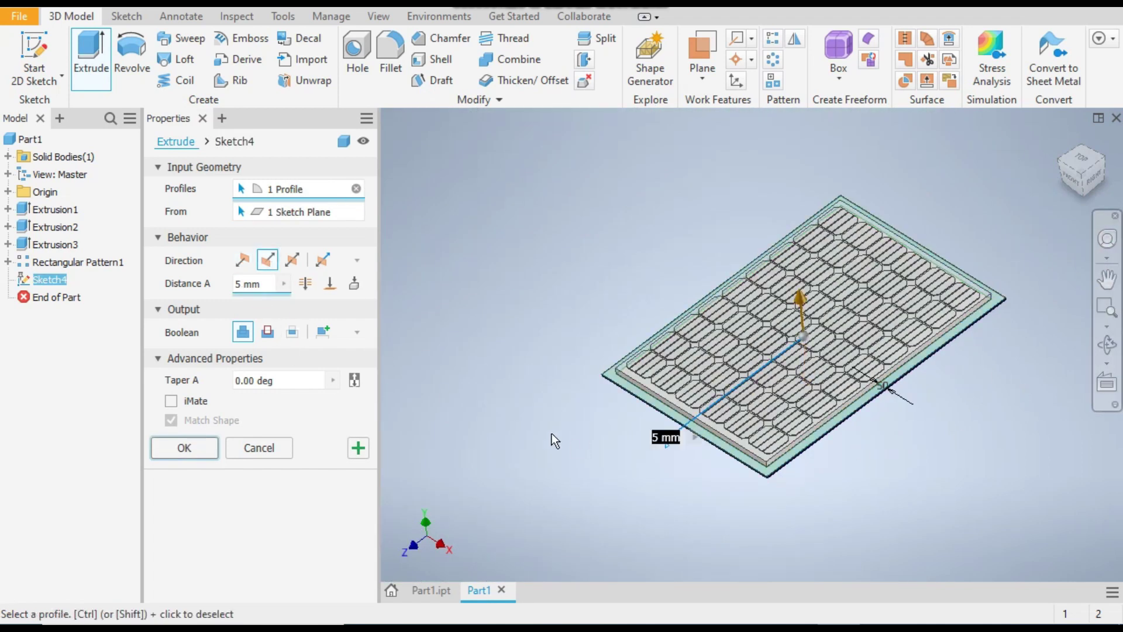
left_click(261, 285)
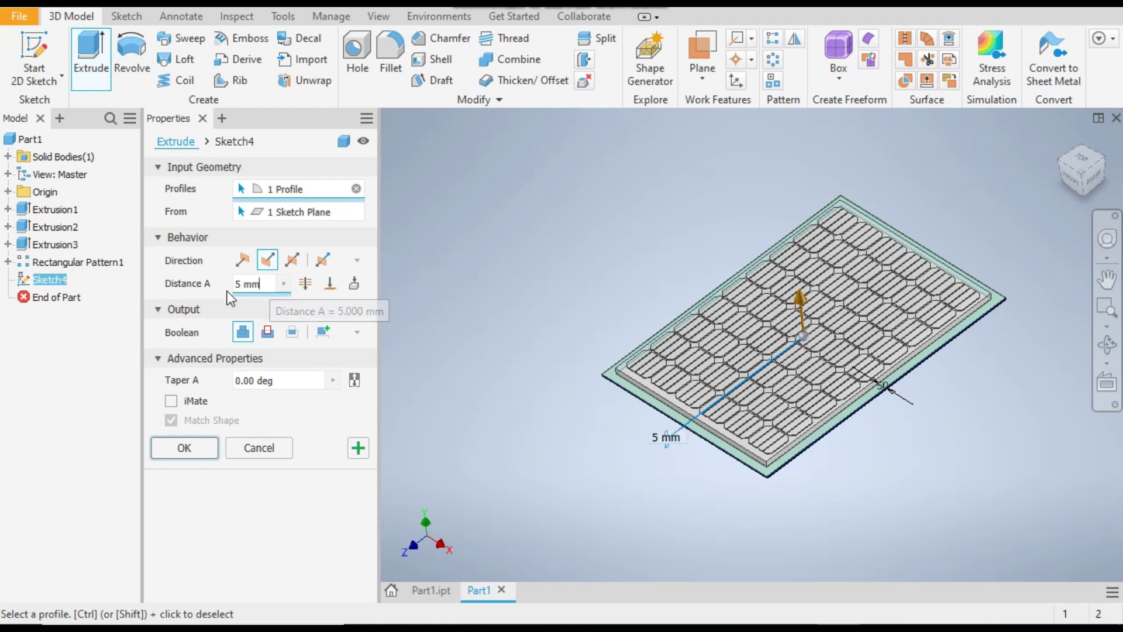
key("BackSpace")
key("BackSpace")
key("BackSpace")
type("0")
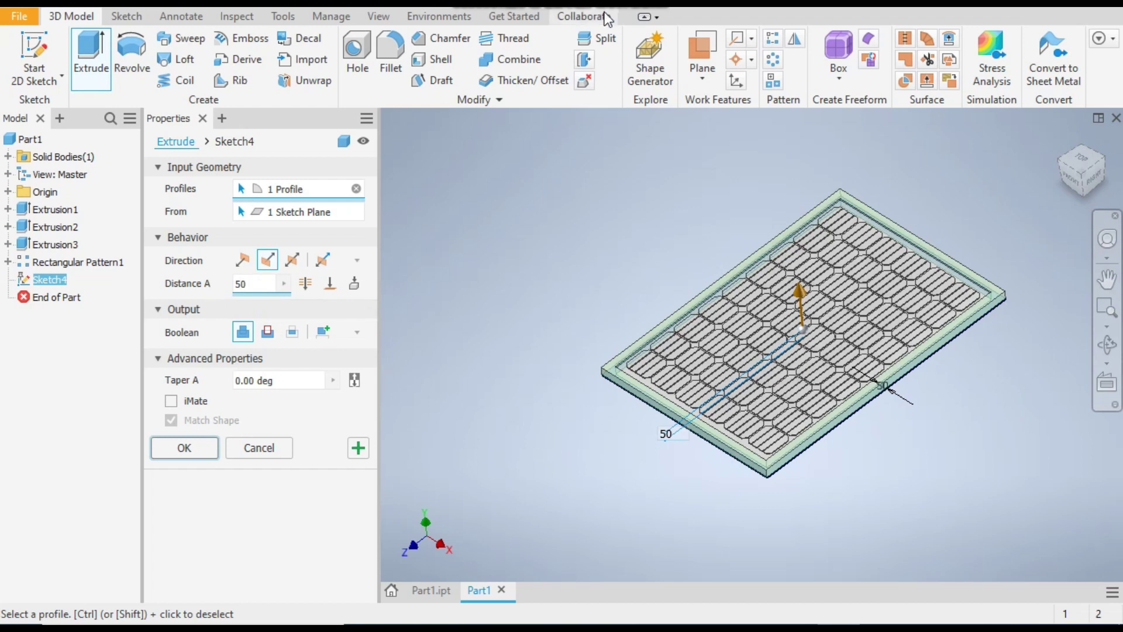
scroll(980, 226, "up", 4)
scroll(479, 199, "down", 4)
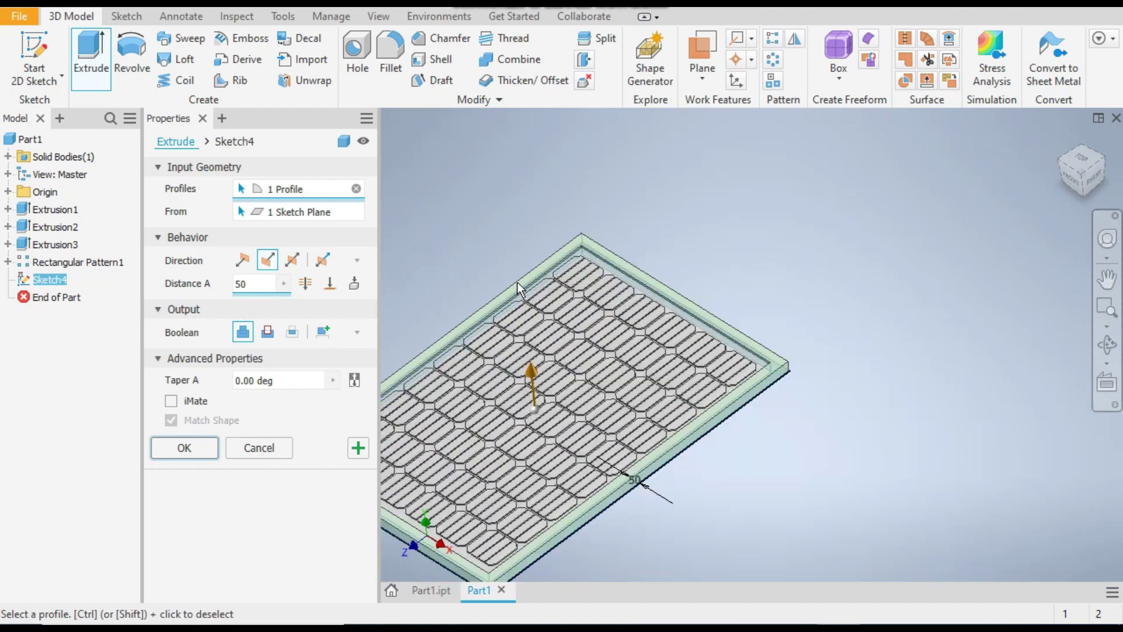
left_click(180, 449)
middle_click_drag(791, 360, 584, 252)
Step: Give the frame feature Extrusion4 the Black appearance
scroll(728, 146, "up", 3)
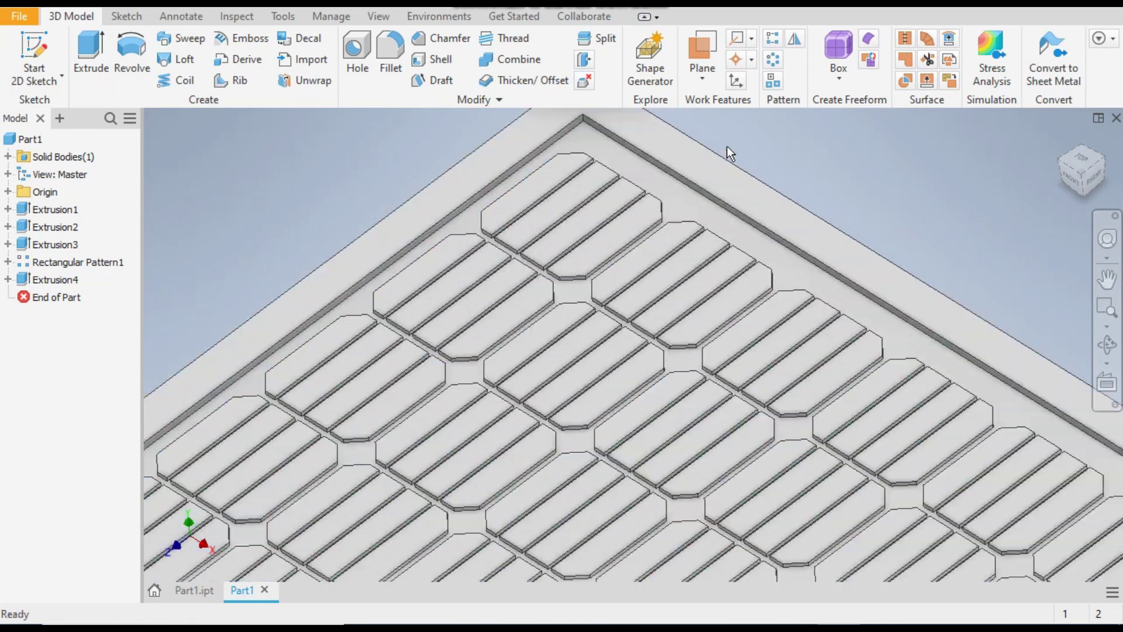
scroll(717, 205, "down", 1)
scroll(715, 249, "down", 3)
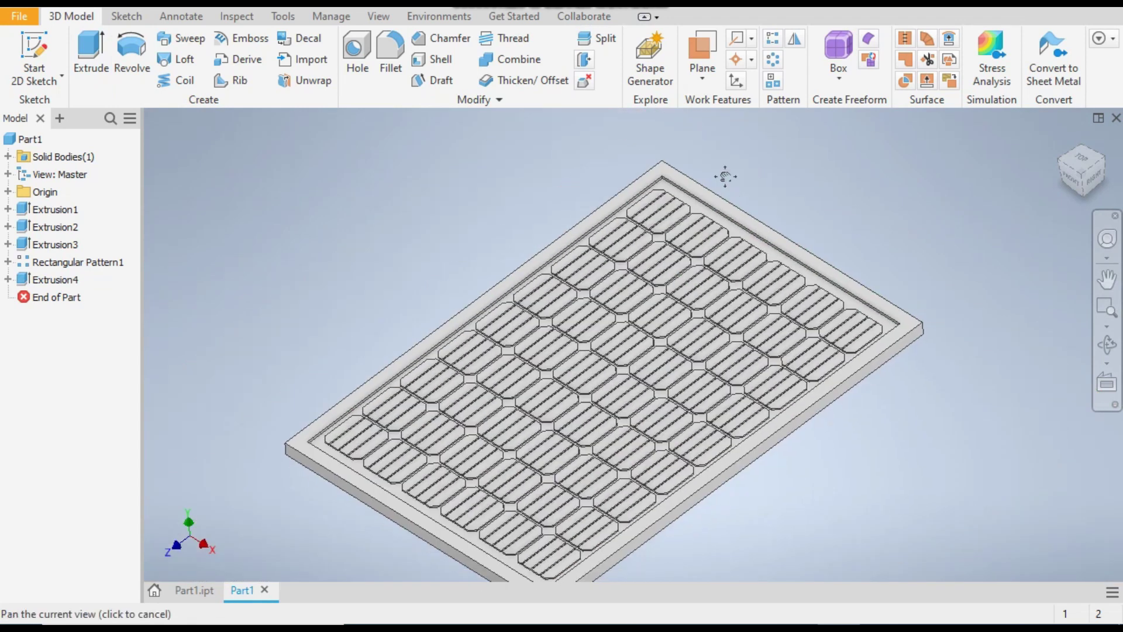
left_click(40, 281)
left_click(40, 279)
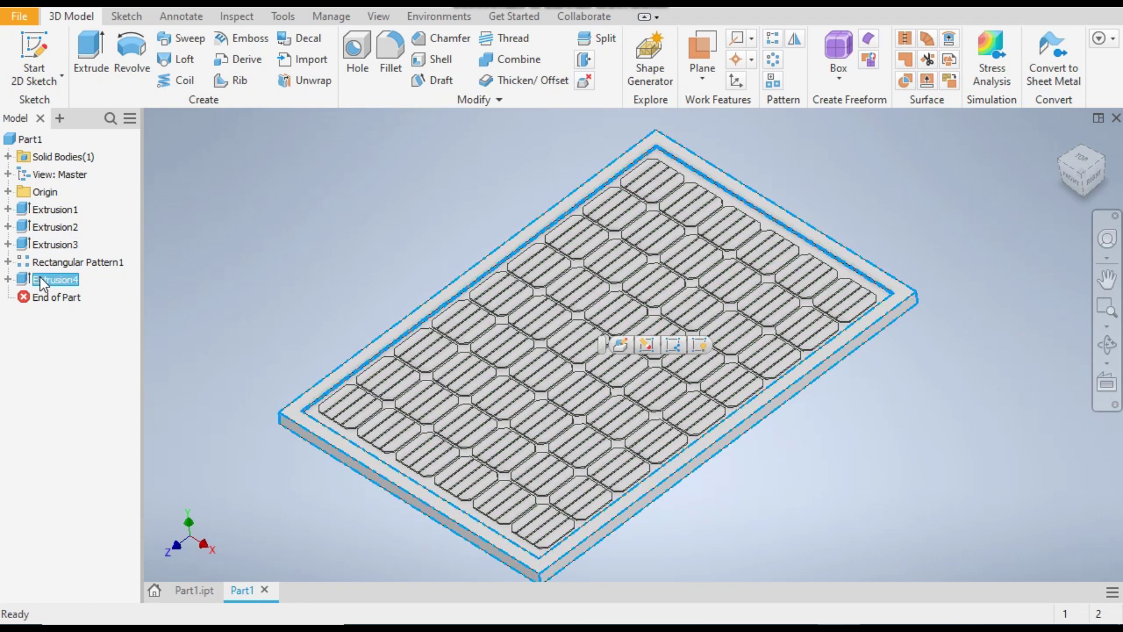
left_click(435, 8)
scroll(463, 58, "up", 4)
scroll(468, 75, "up", 7)
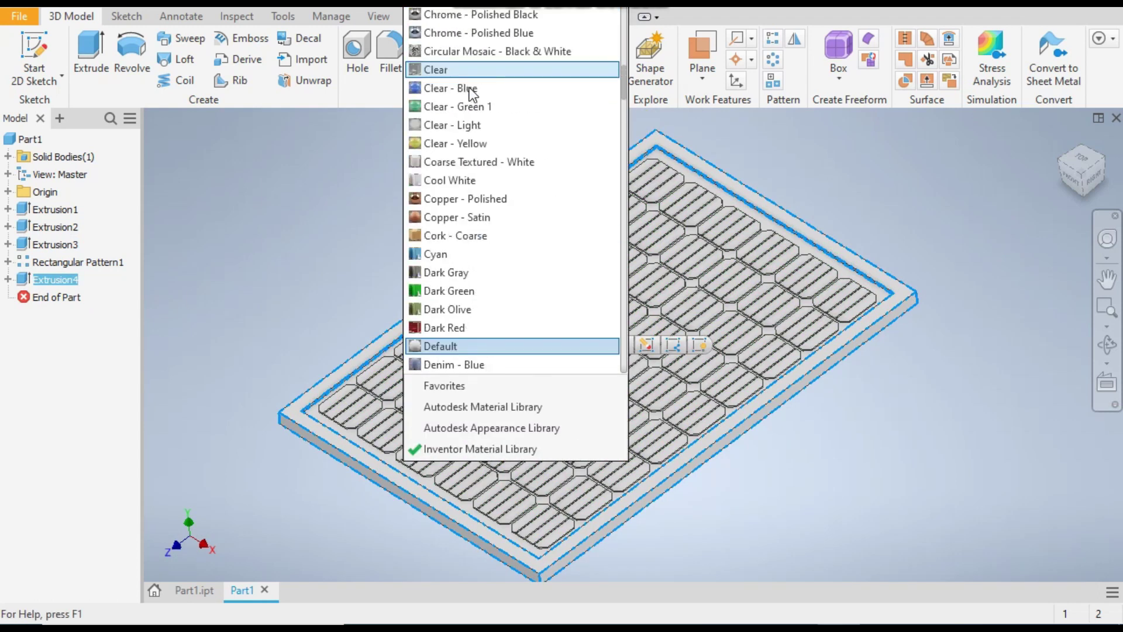
left_click(451, 34)
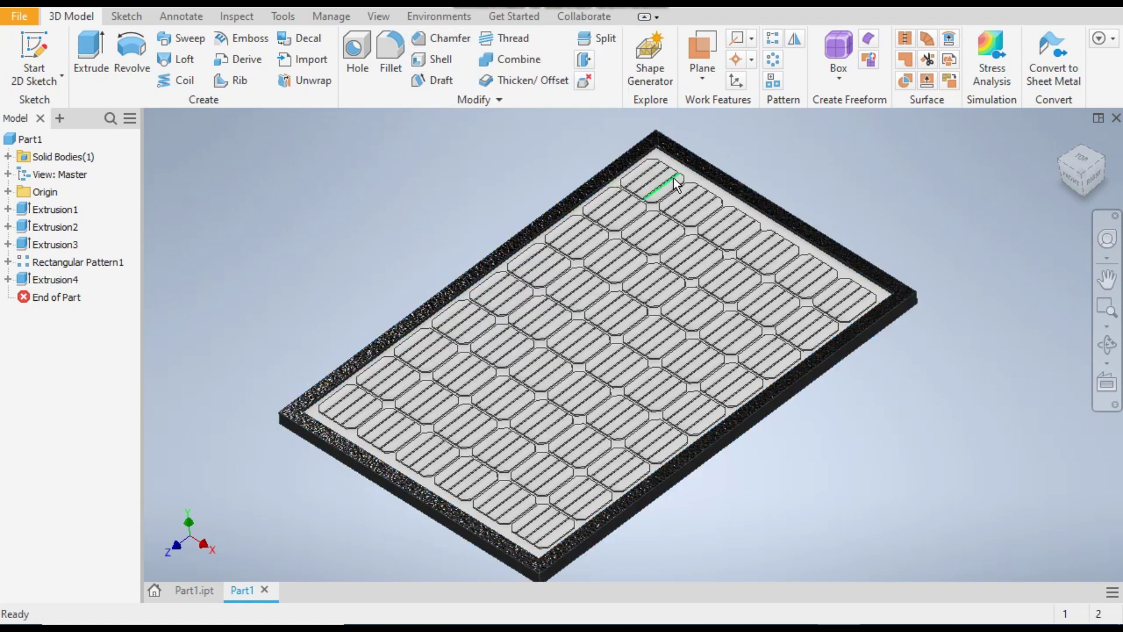
Step: Give the first cell, Extrusion2, the Blue - Wall Paint - Glossy appearance
left_click(57, 228)
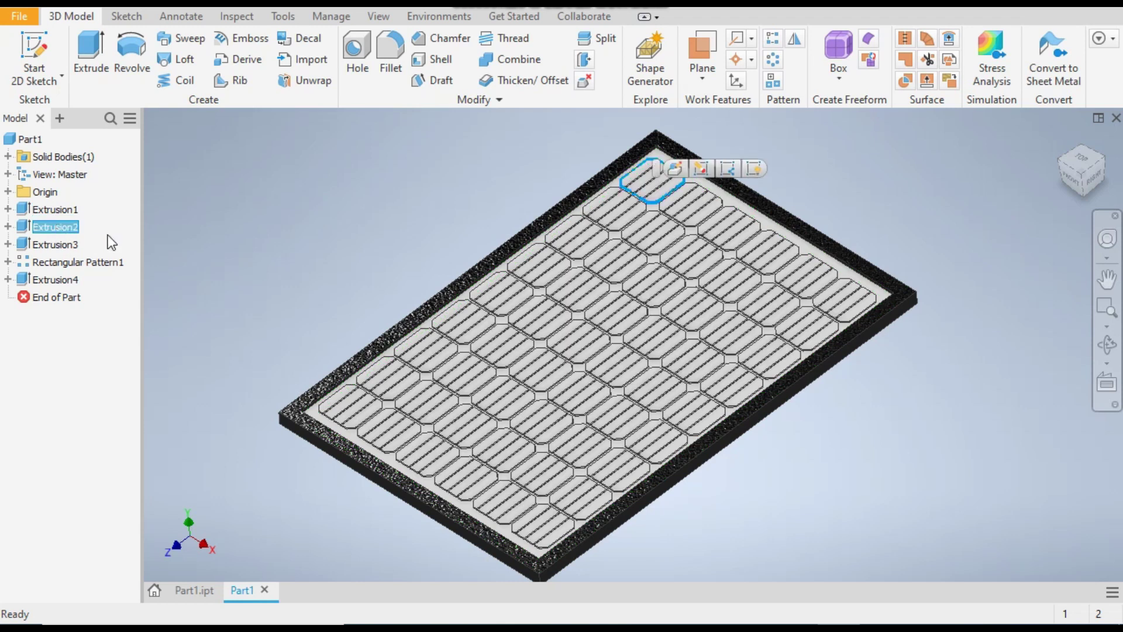
left_click(444, 6)
scroll(497, 209, "down", 10)
scroll(498, 212, "down", 4)
scroll(498, 211, "up", 17)
scroll(498, 214, "up", 5)
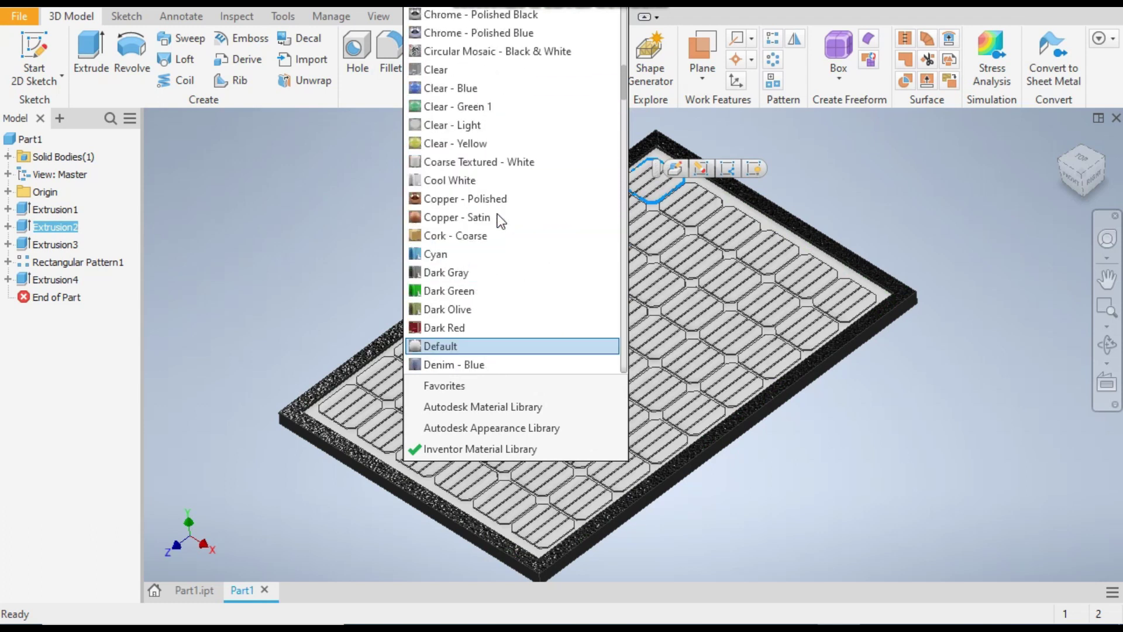
scroll(477, 279, "up", 5)
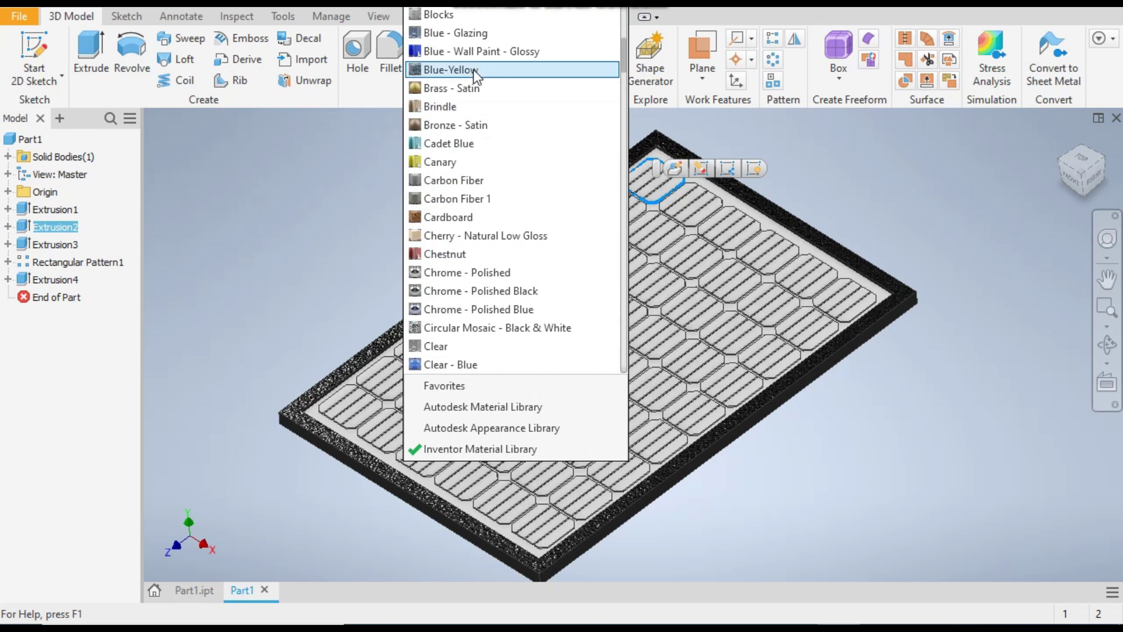
left_click(476, 53)
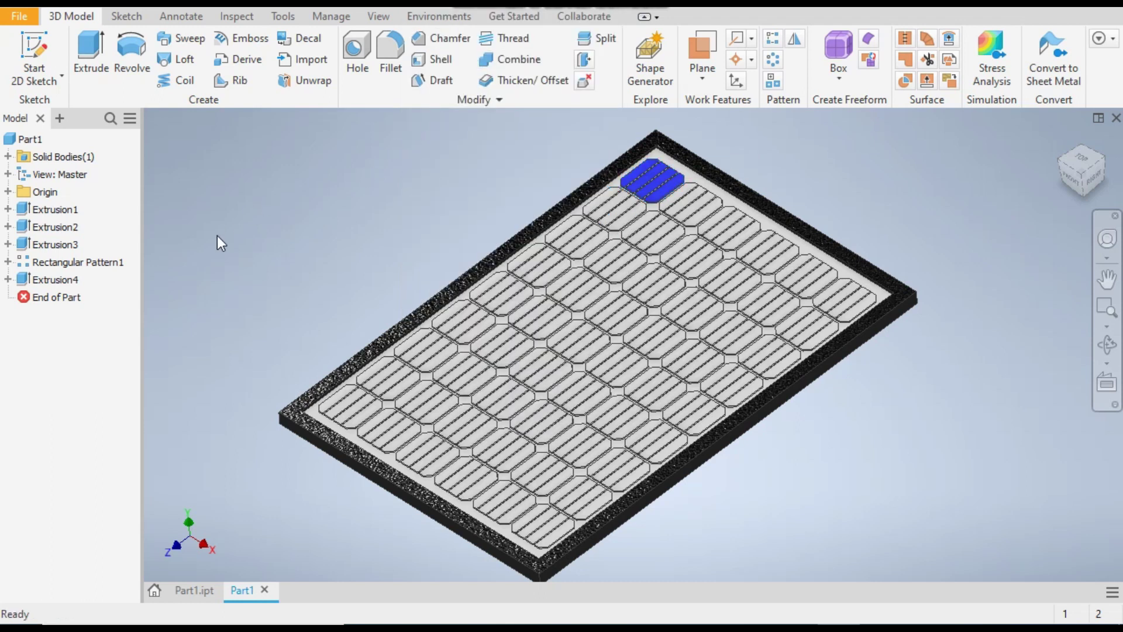
left_click(55, 263)
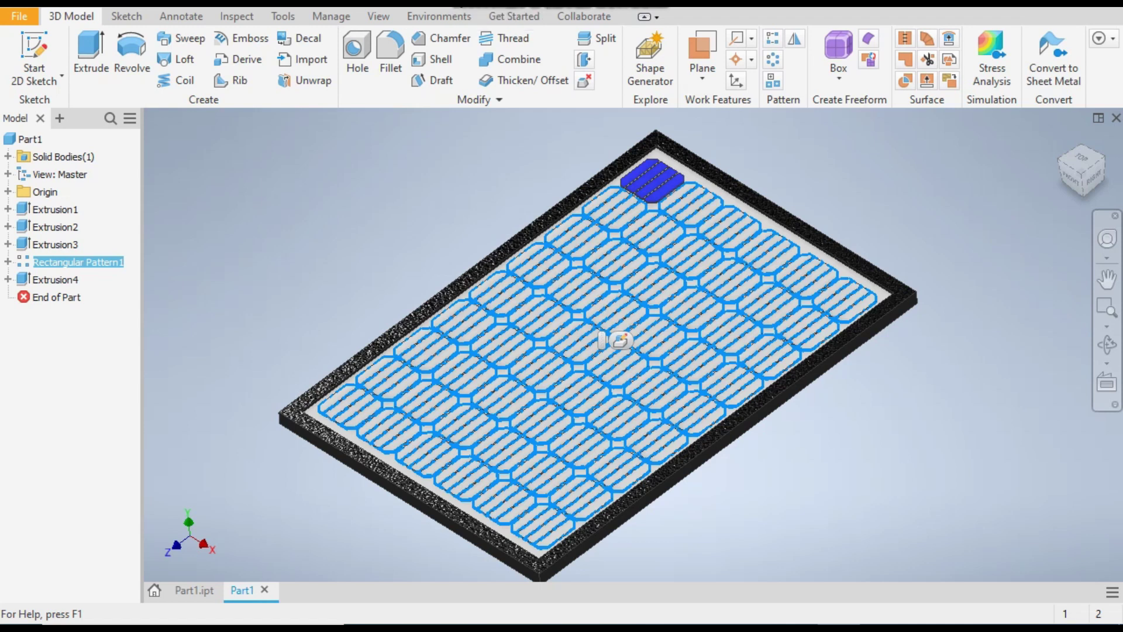
Step: Apply Blue - Wall Paint - Glossy to Rectangular Pattern1 and clear the selection
left_click(509, 3)
scroll(473, 165, "up", 8)
scroll(473, 165, "up", 10)
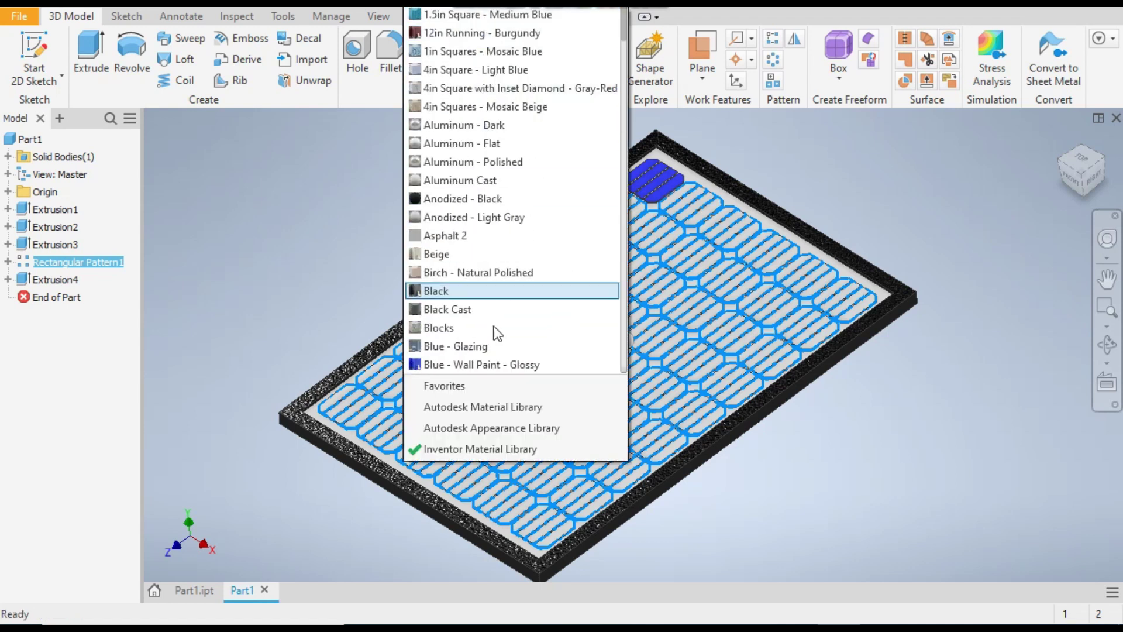
scroll(475, 358, "down", 1)
left_click(475, 348)
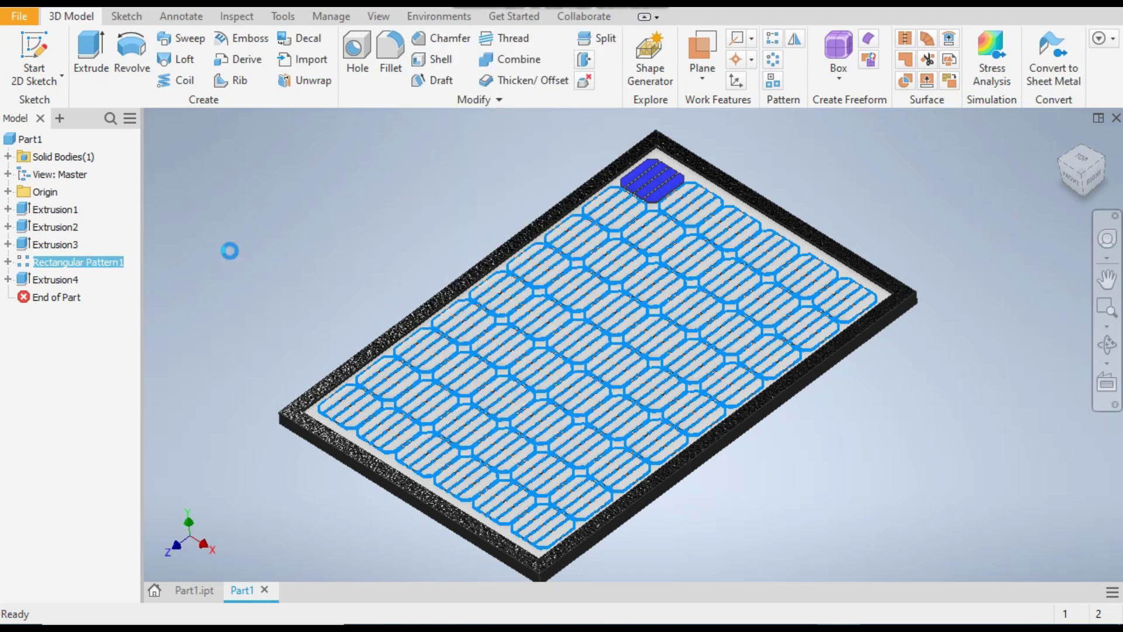
left_click(485, 184)
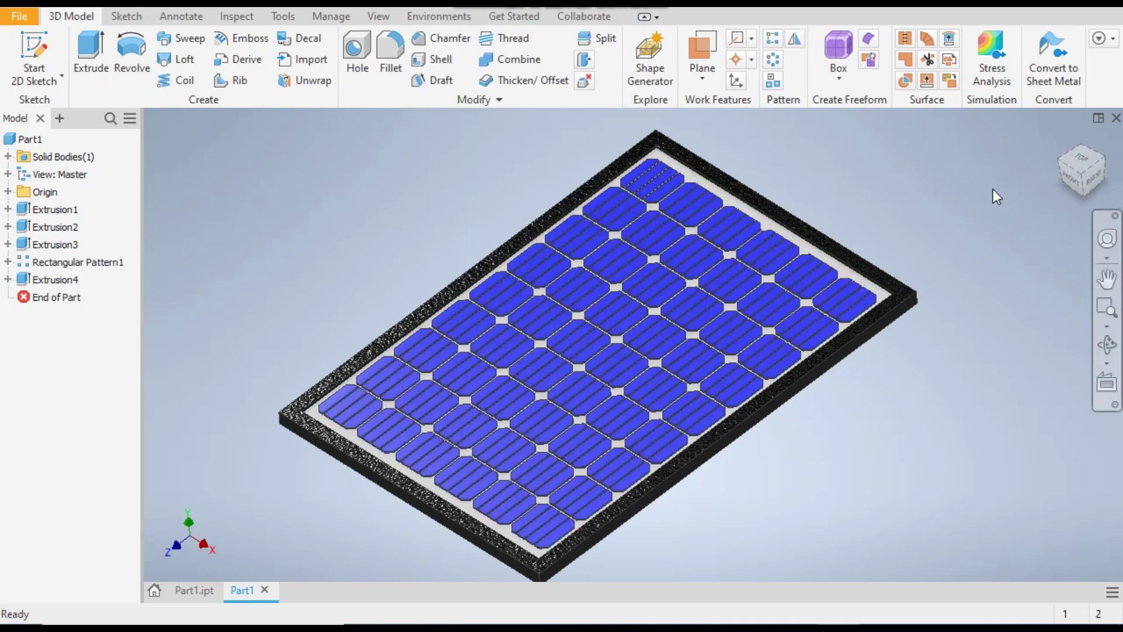